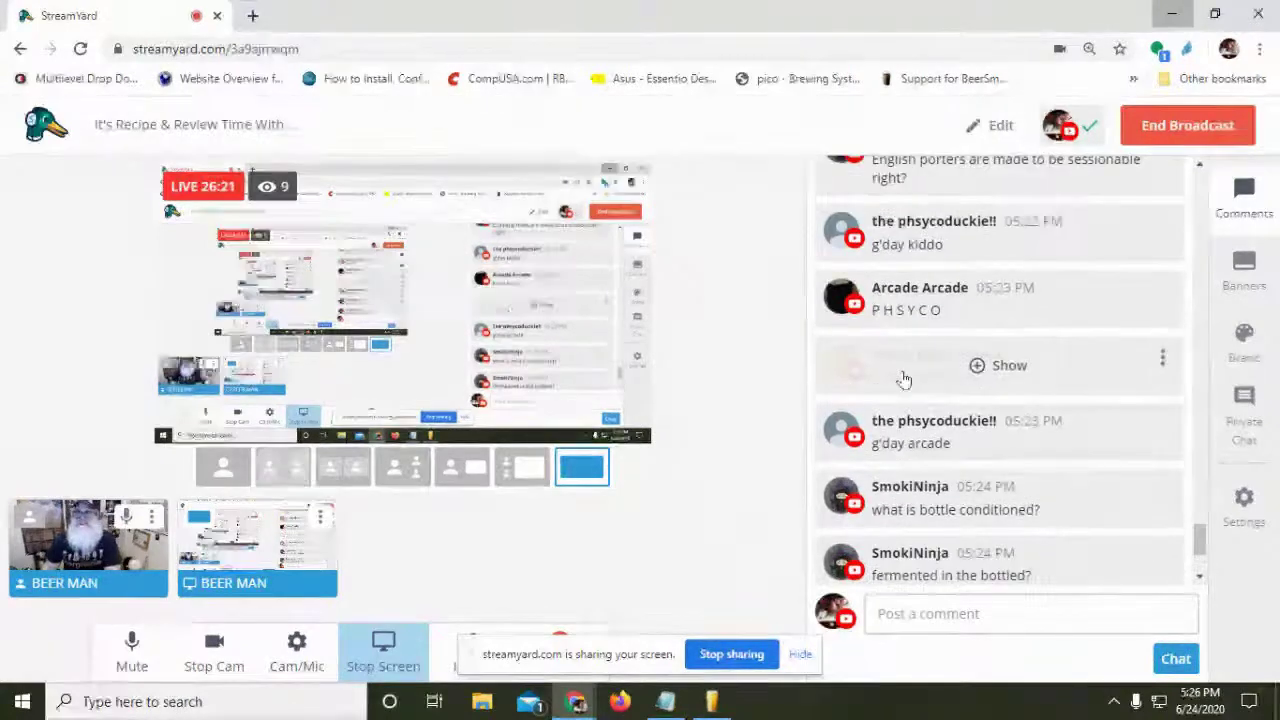
# Switch to BeerSmith 3 and add a new recipe
pyautogui.click(711, 701)
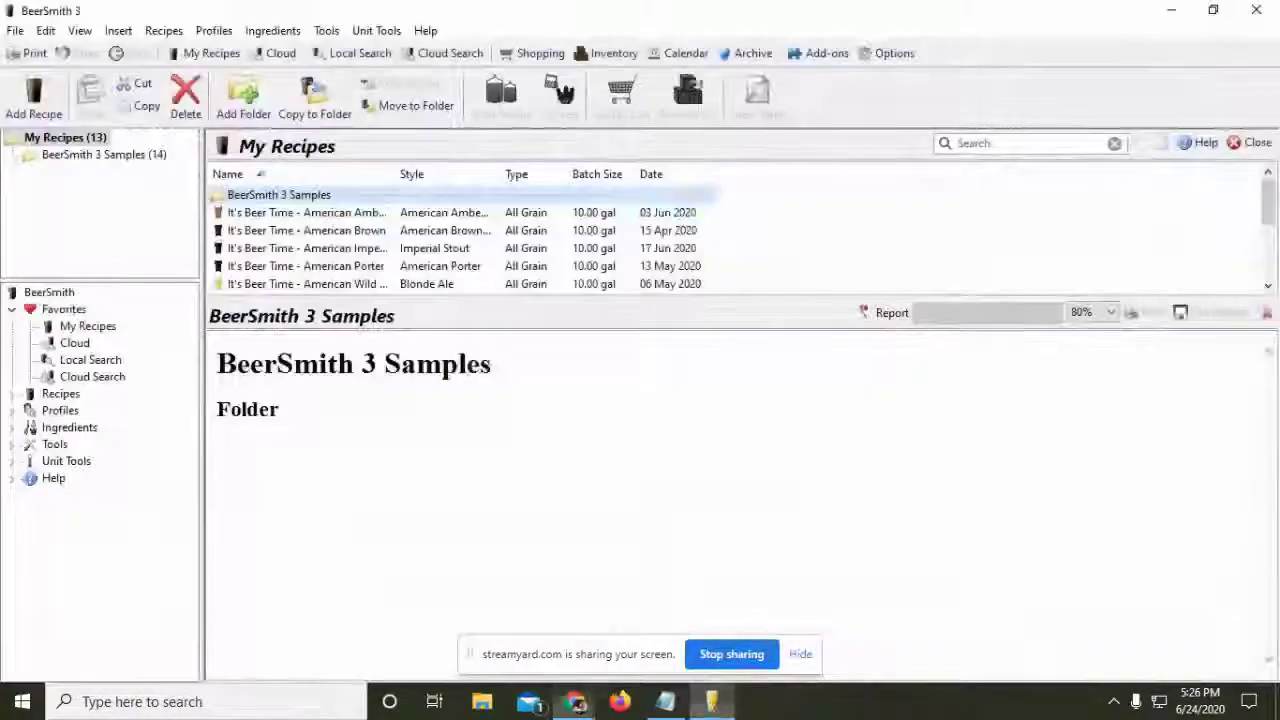
pyautogui.click(35, 97)
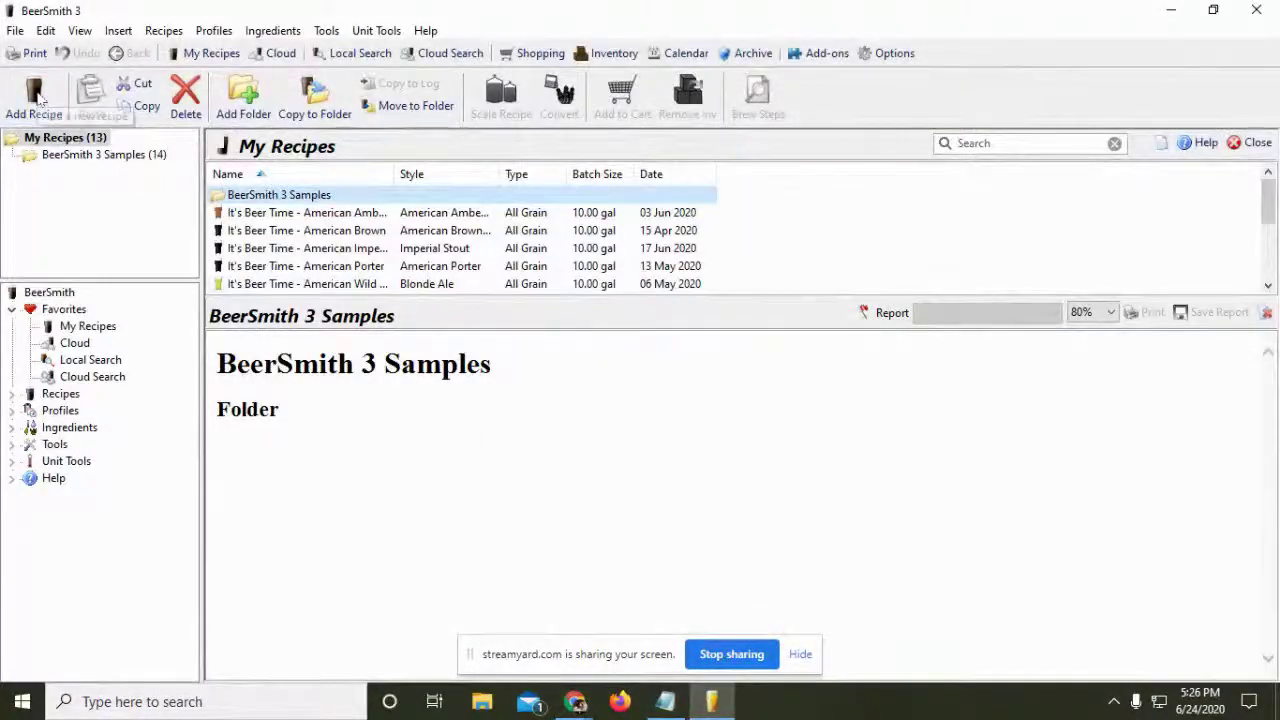
pyautogui.click(366, 227)
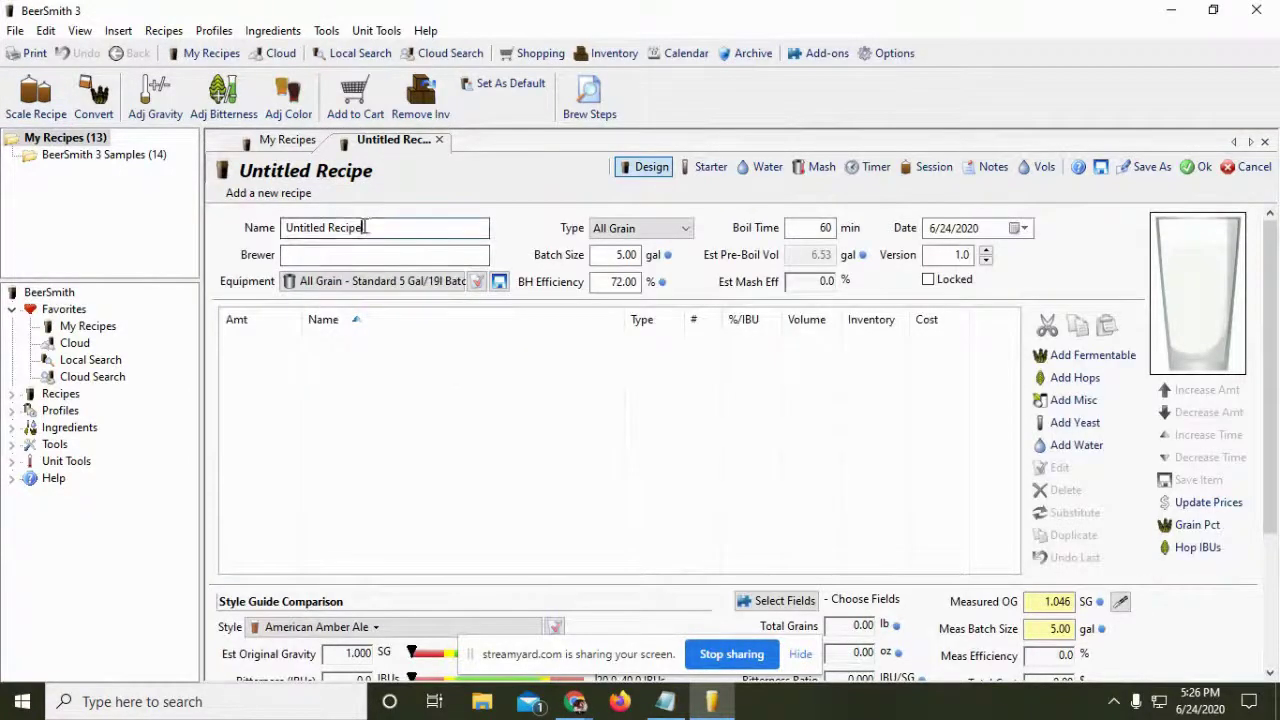
# Set the new recipe's style to English Porter from the BJCP 2015 guide
pyautogui.click(375, 627)
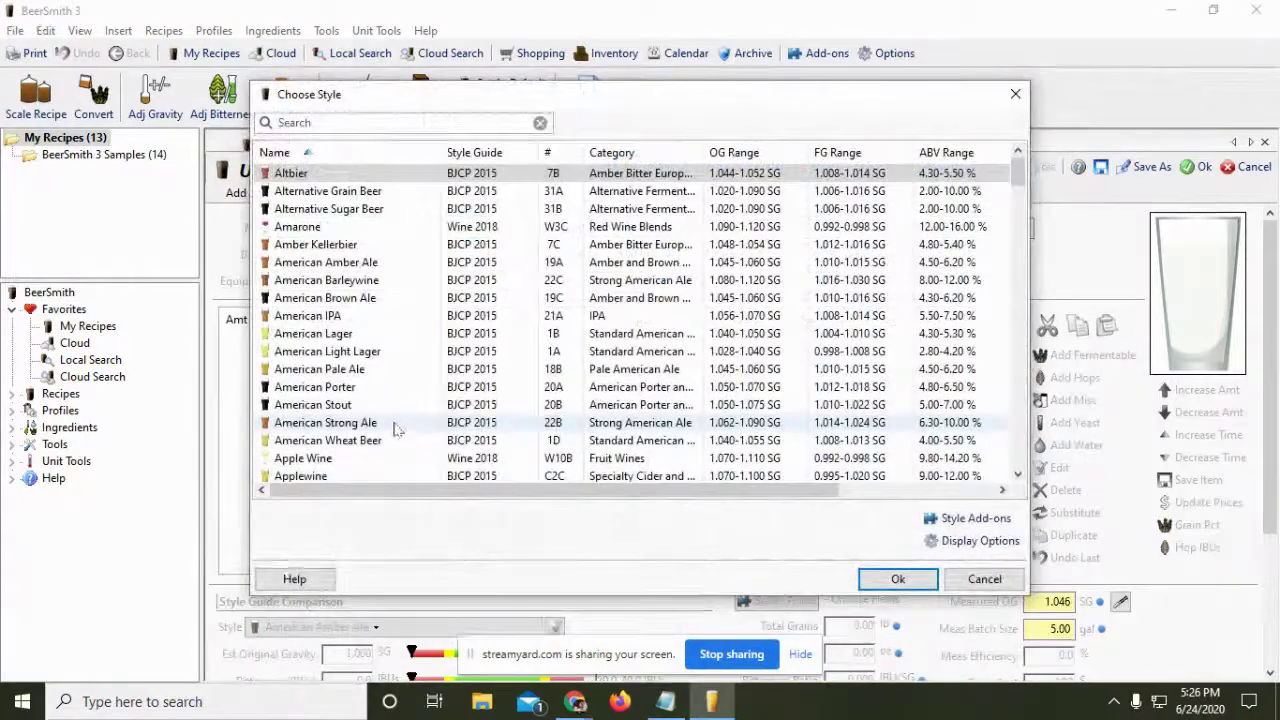
pyautogui.scroll(-3, 432, 392)
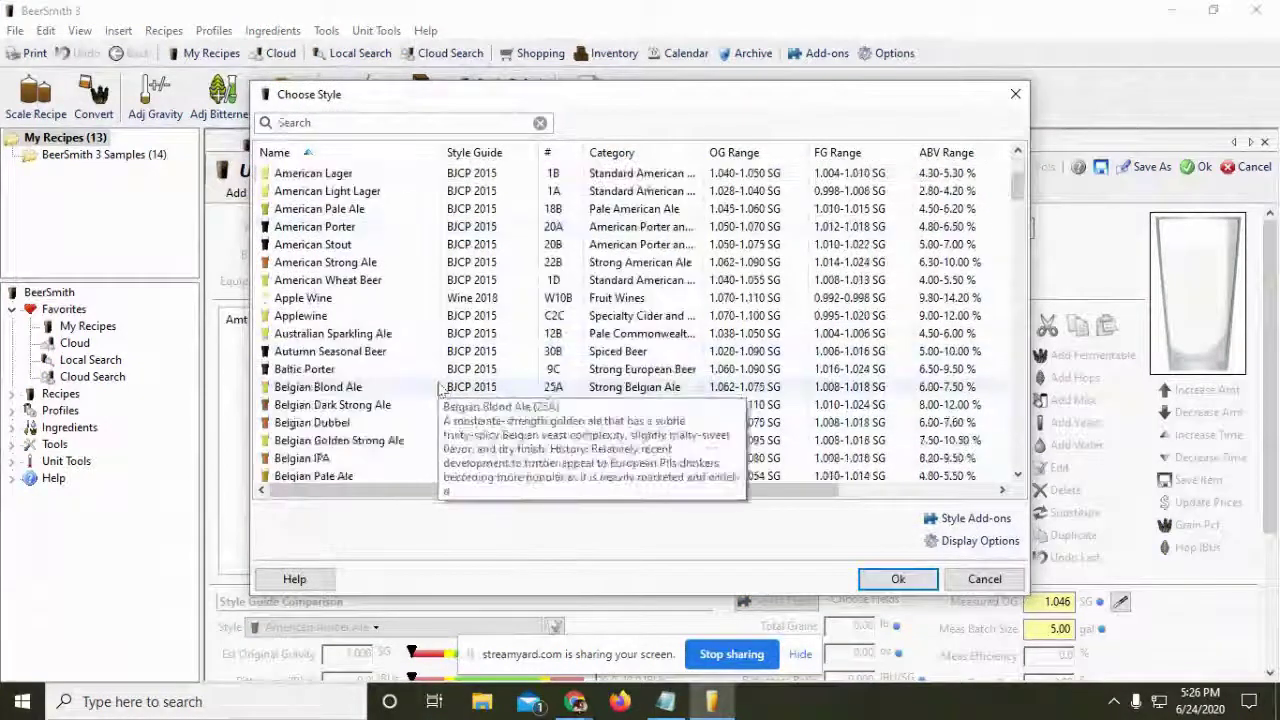
pyautogui.scroll(-1, 435, 400)
pyautogui.scroll(-4, 420, 405)
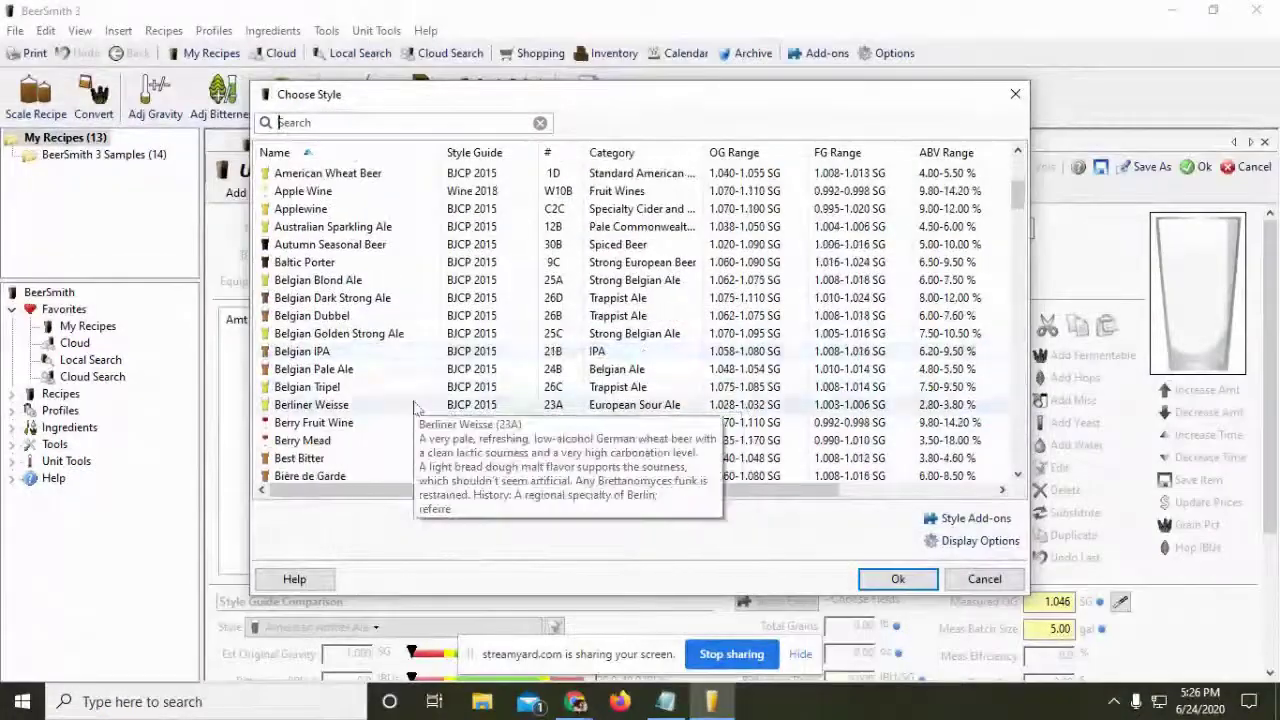
pyautogui.scroll(-2, 407, 412)
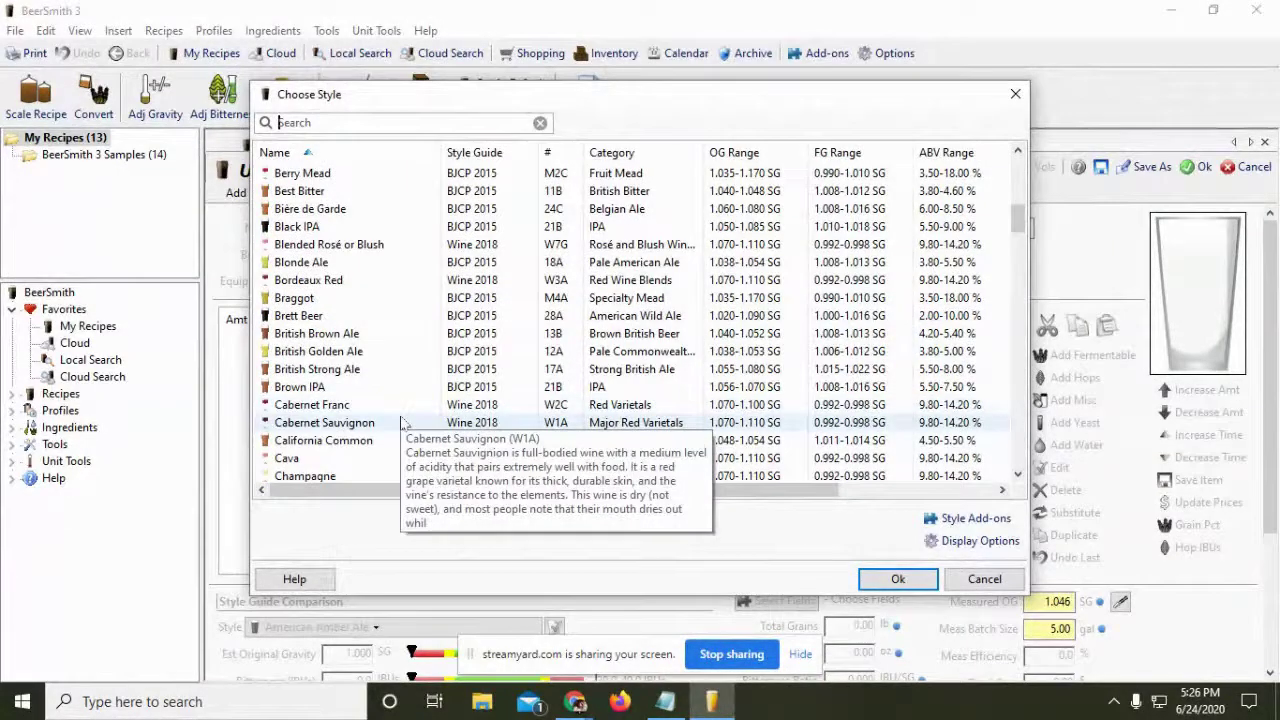
pyautogui.scroll(10, 402, 422)
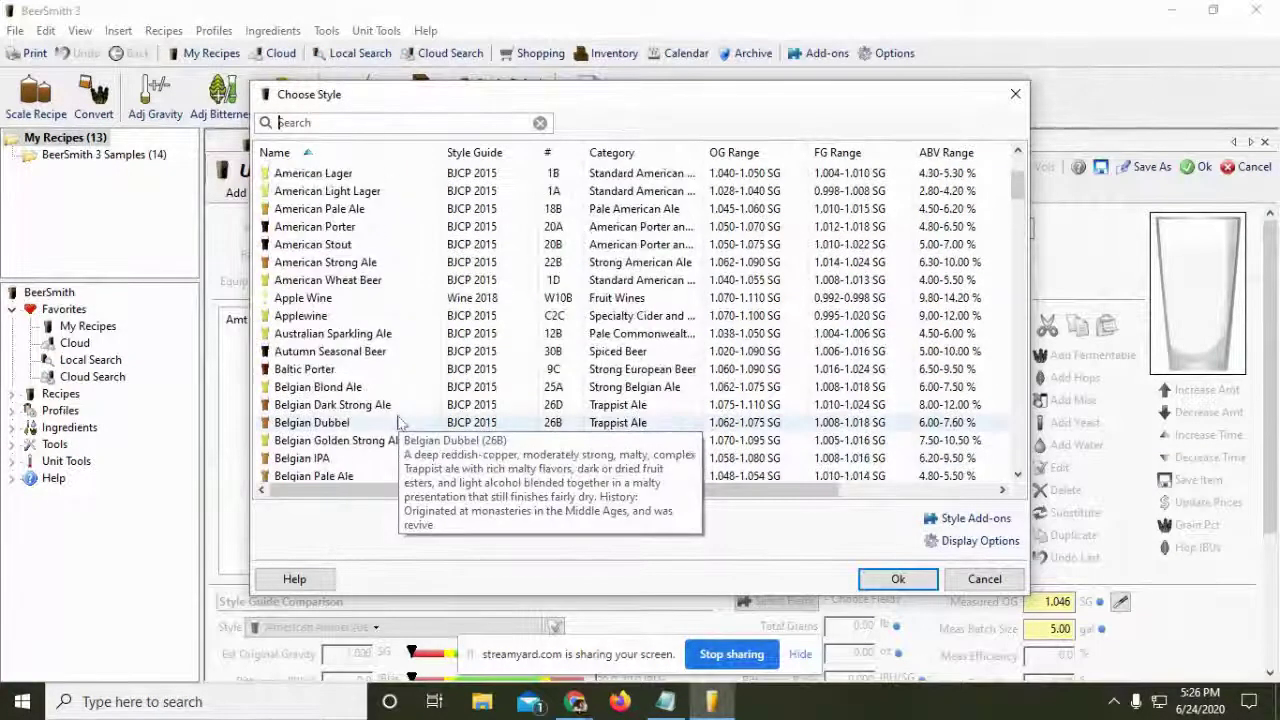
pyautogui.scroll(-15, 397, 423)
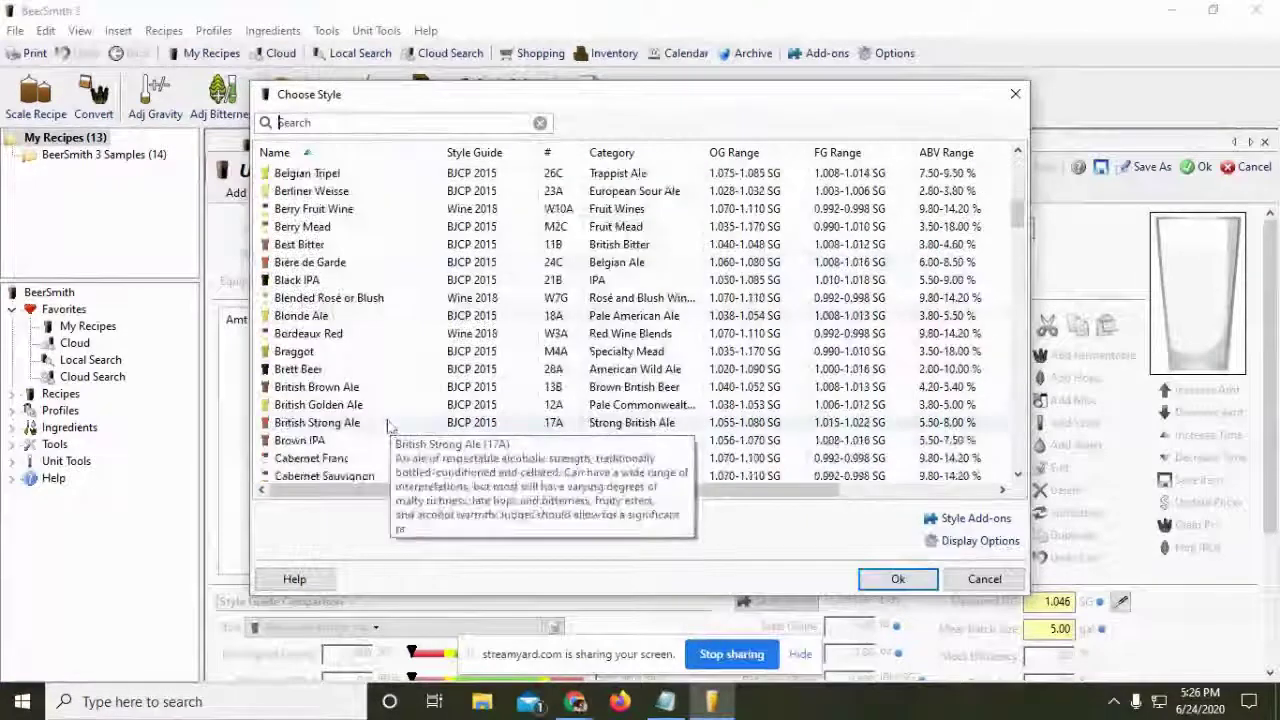
pyautogui.scroll(-8, 390, 424)
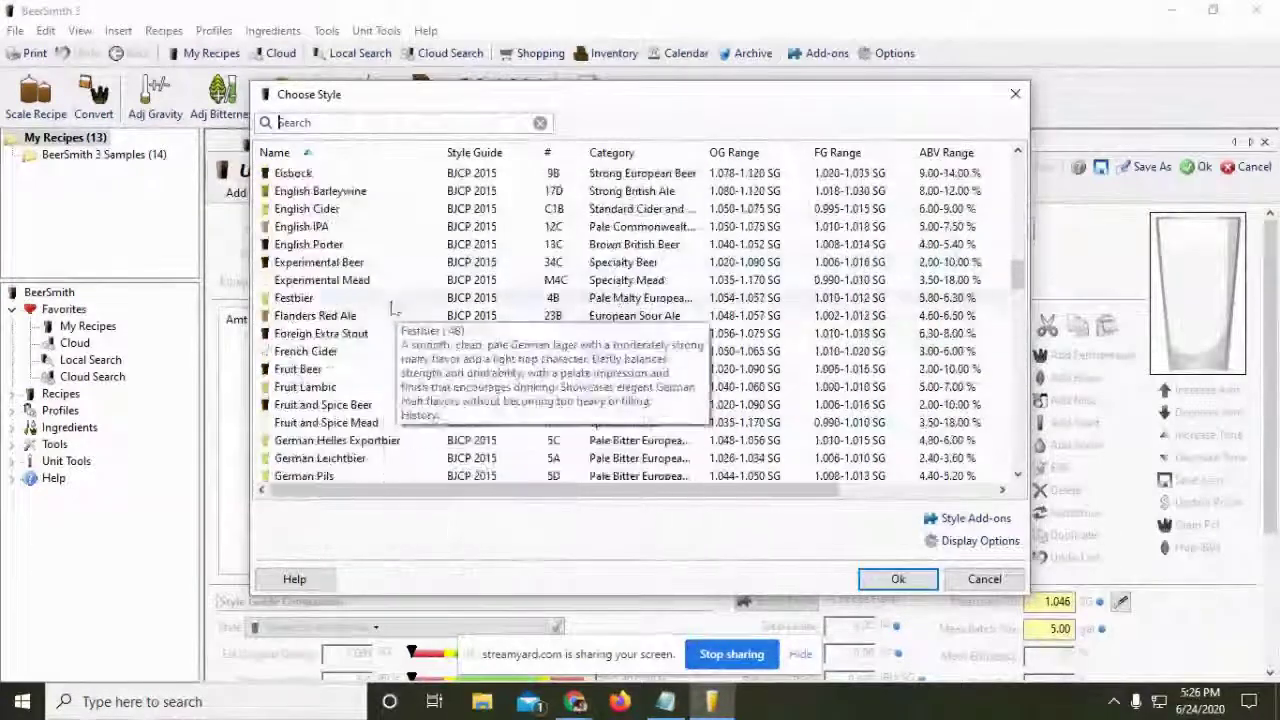
pyautogui.doubleClick(310, 245)
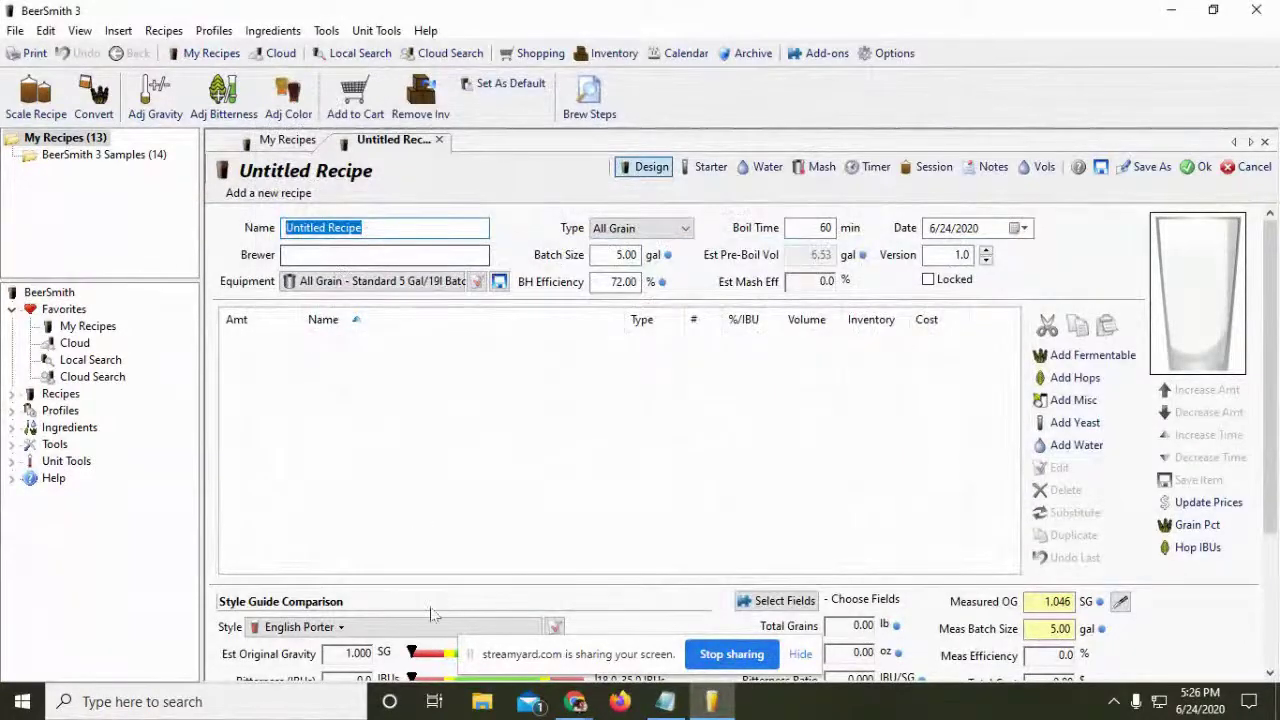
# Name the recipe "It's Beer Time - English Porter" and fill in the brewer's name
pyautogui.write('Beer Man')
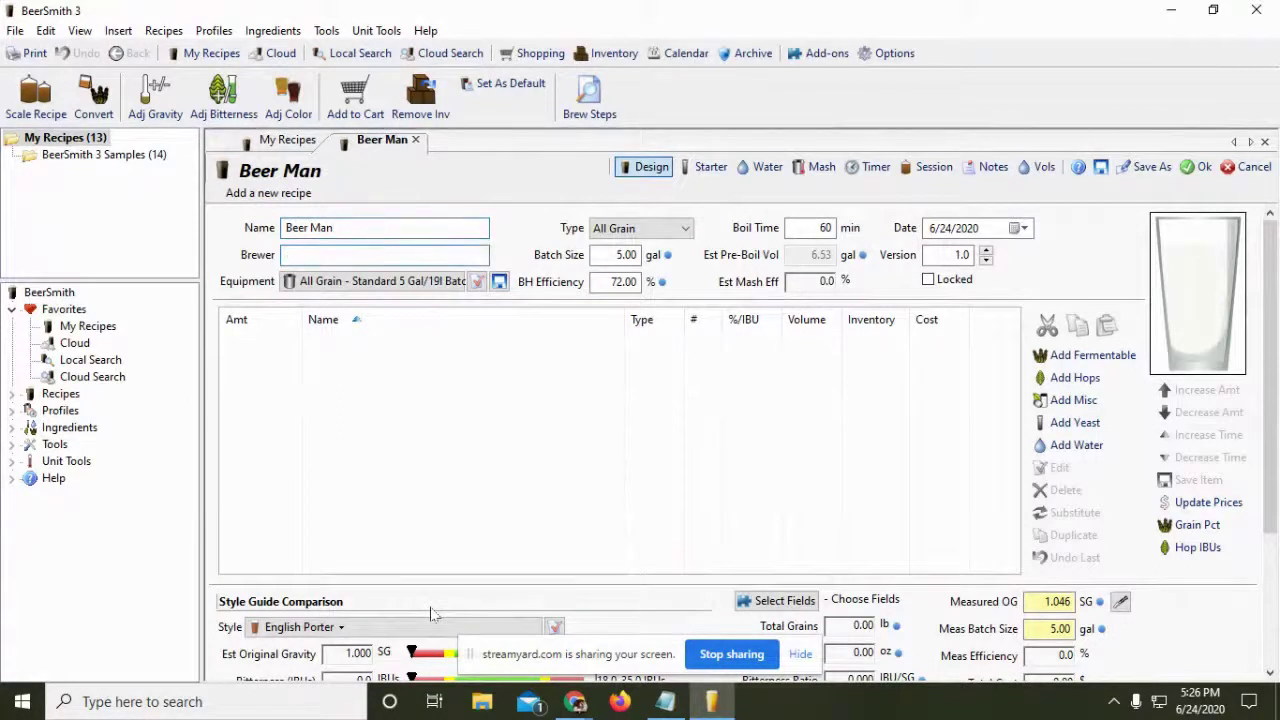
pyautogui.moveTo(428, 232); pyautogui.dragTo(205, 210)
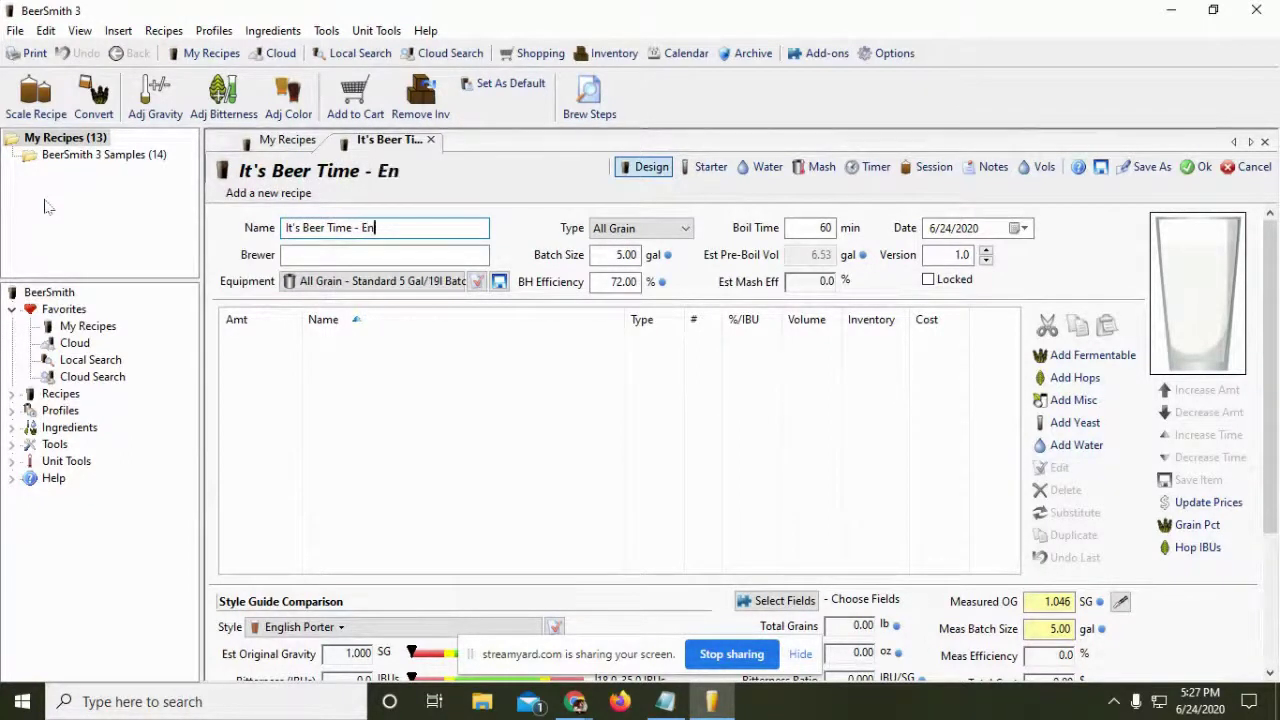
pyautogui.write('lish Porter')
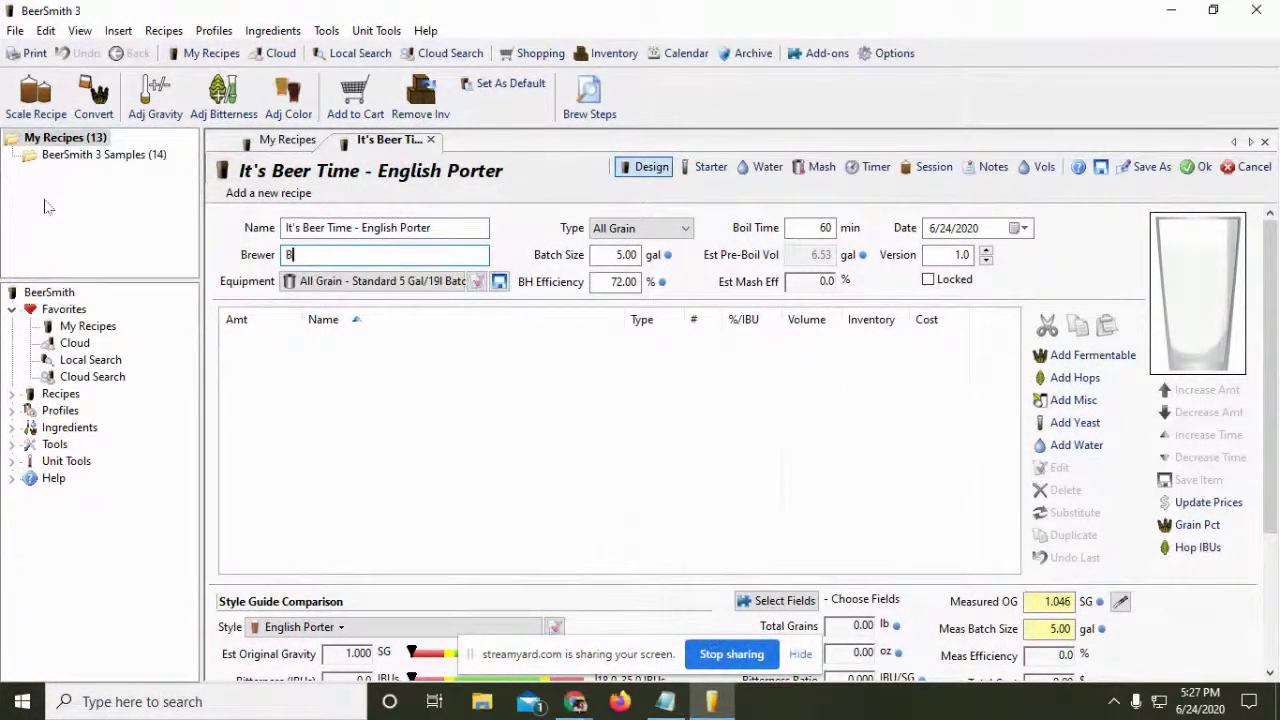
# Assign the keggle15 equipment profile to the recipe
pyautogui.click(350, 283)
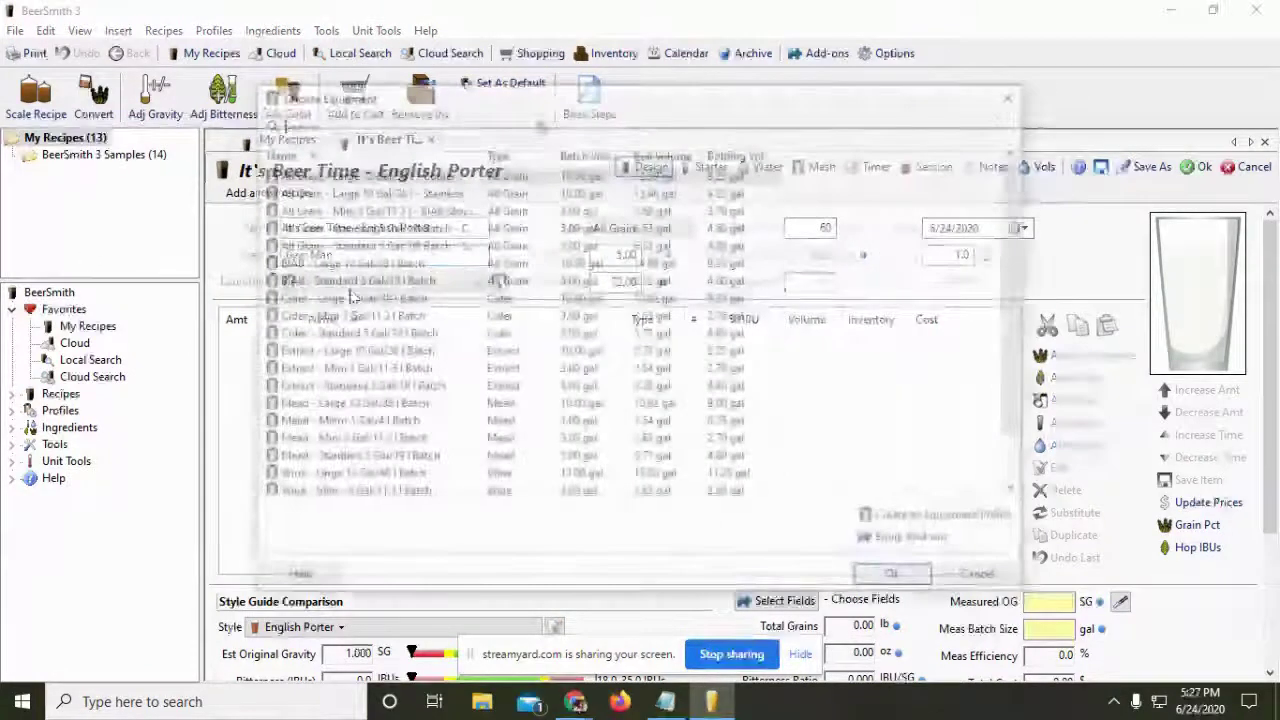
pyautogui.click(318, 476)
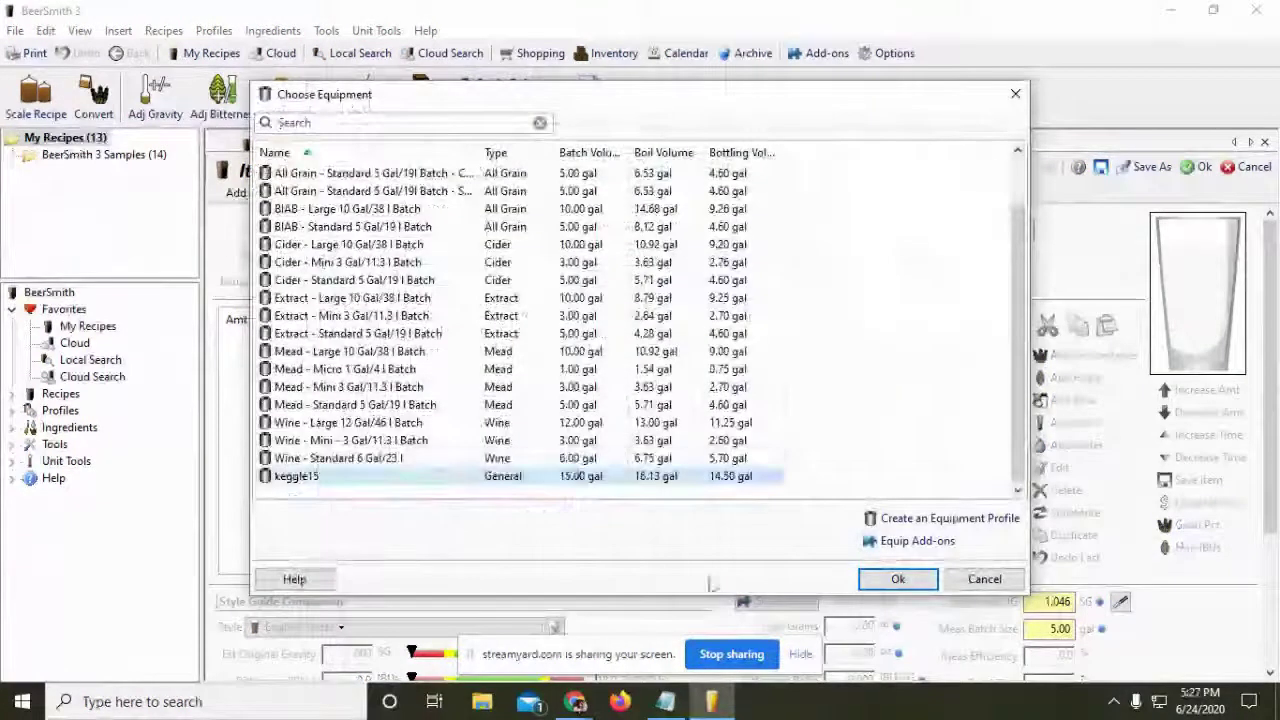
pyautogui.click(897, 580)
# Set both the batch size and the measured batch size to 10 gal
pyautogui.click(622, 256)
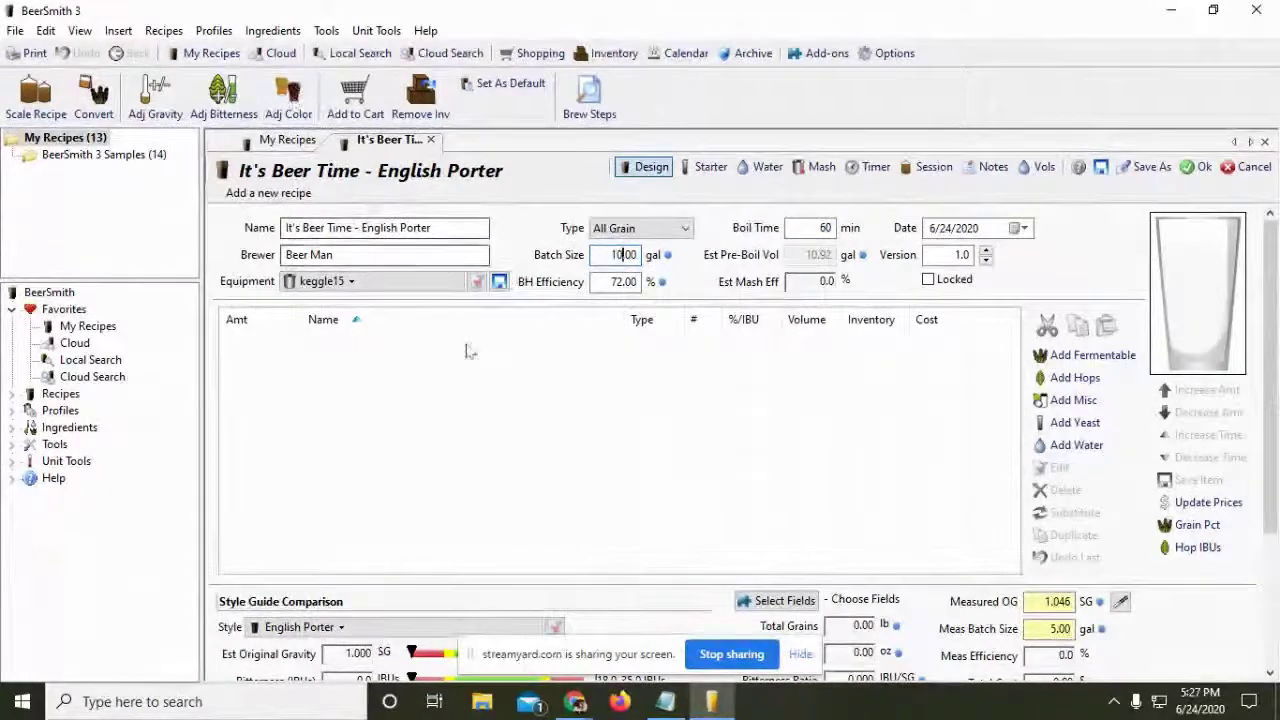
pyautogui.click(1062, 628)
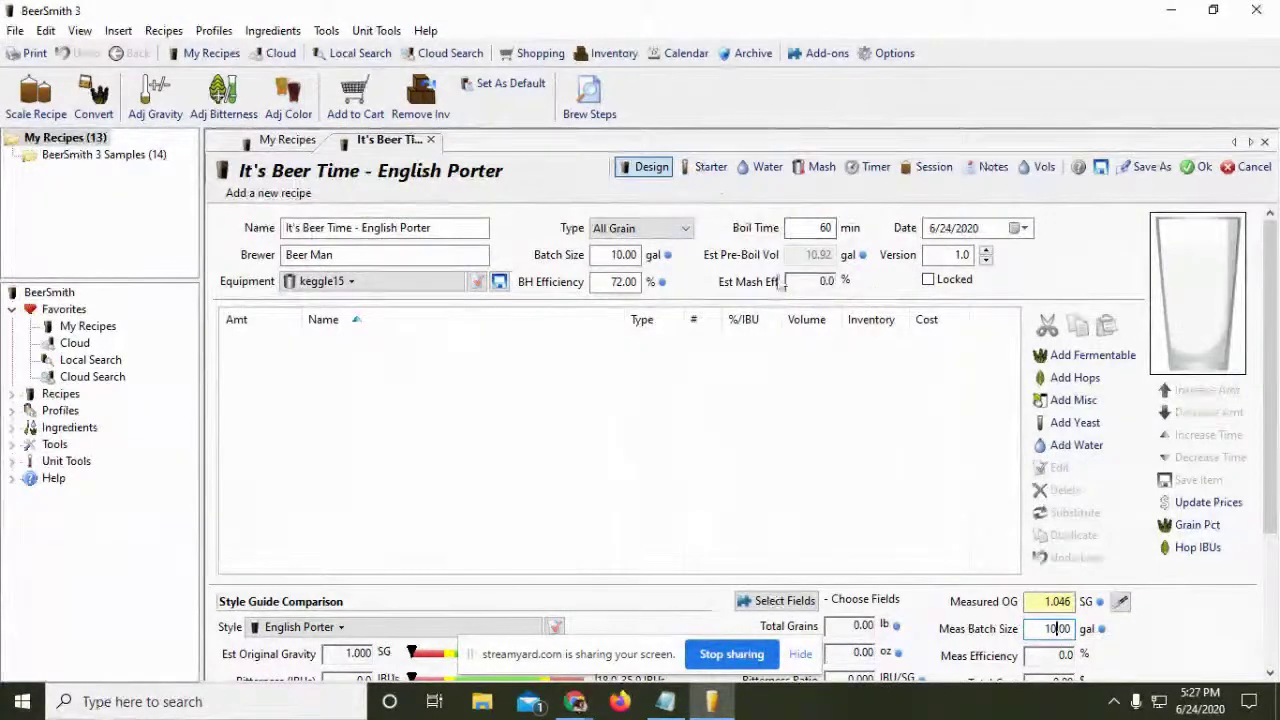
pyautogui.click(802, 227)
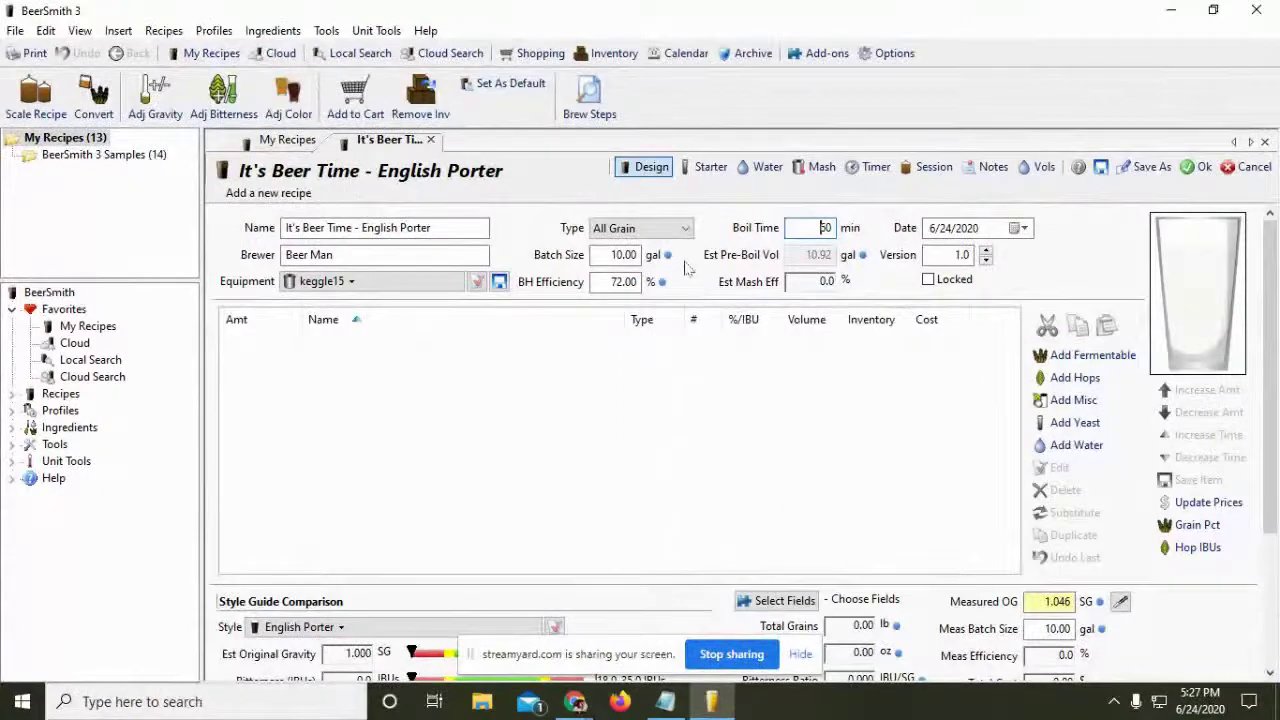
# Set the recipe's carbonation profile to Keg
pyautogui.scroll(-2, 604, 437)
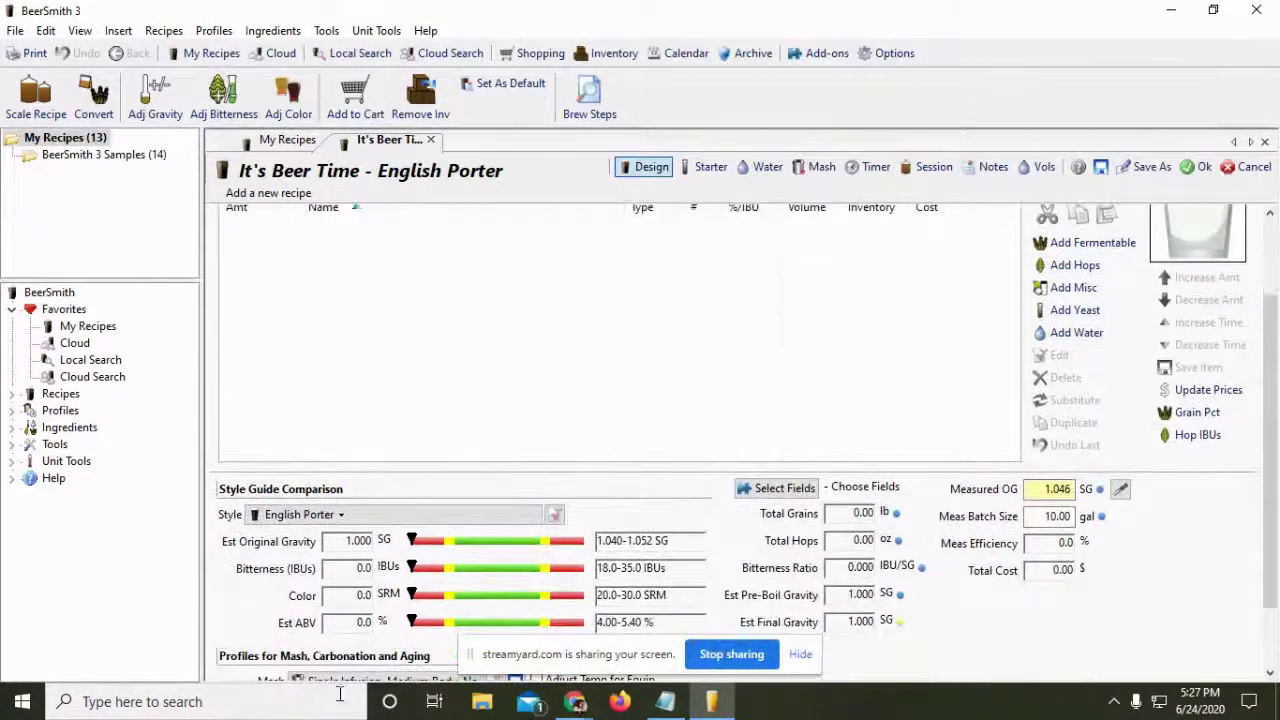
pyautogui.scroll(-2, 330, 670)
pyautogui.click(492, 622)
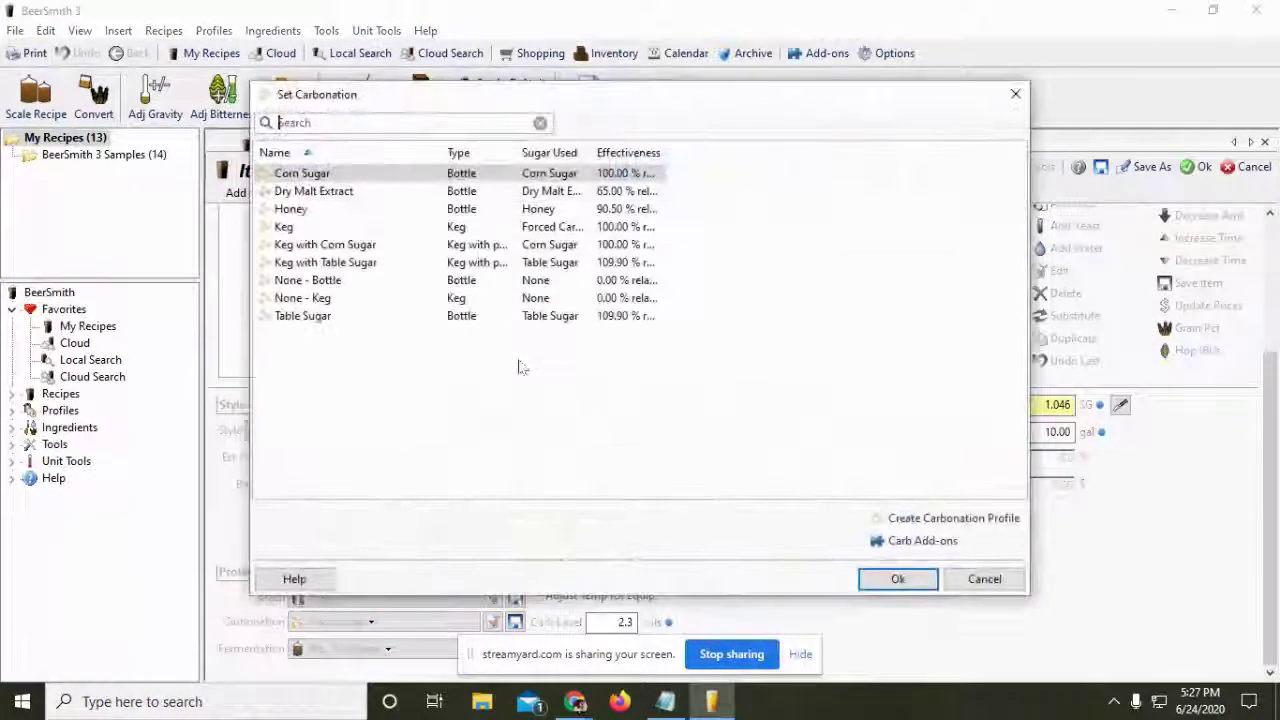
pyautogui.click(509, 228)
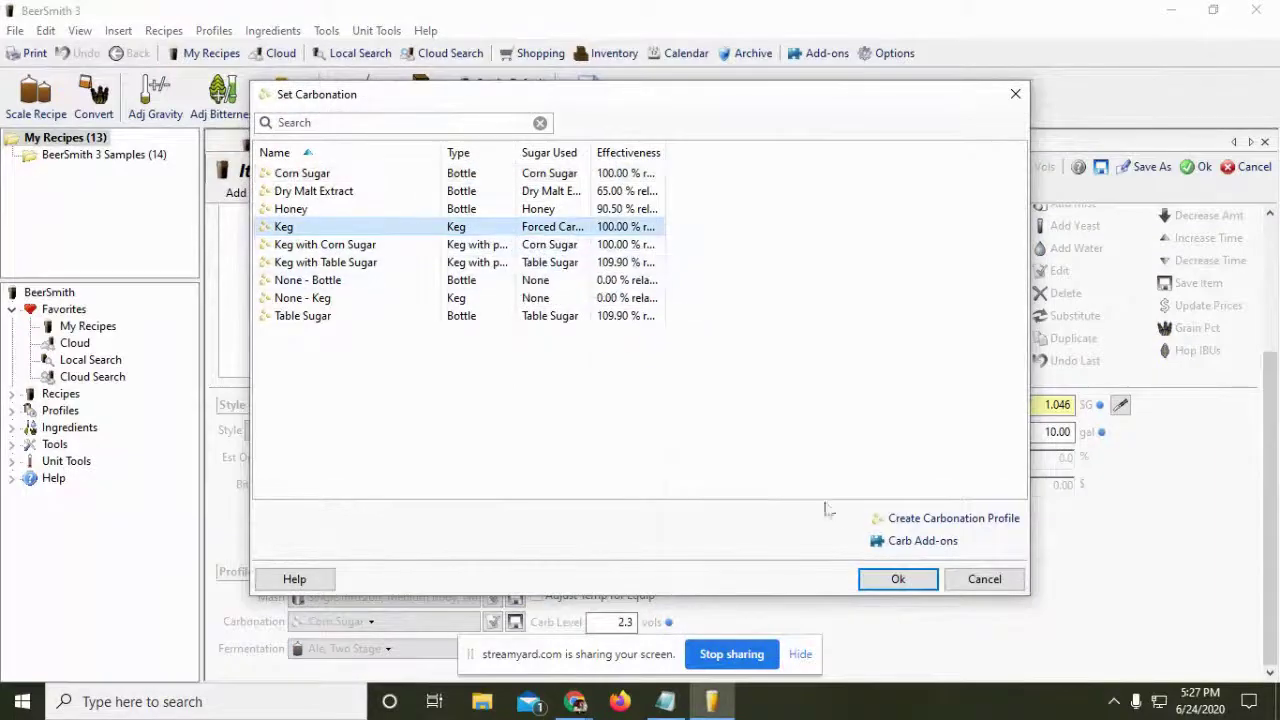
pyautogui.click(898, 582)
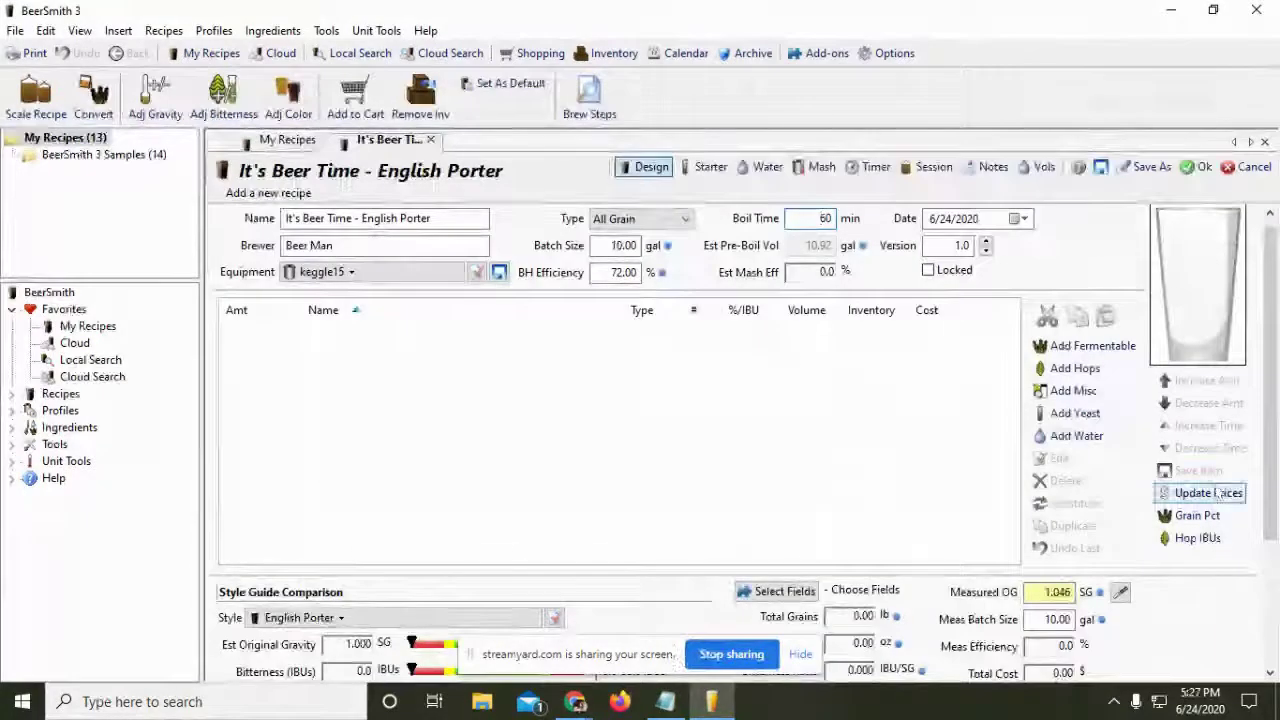
# Add 17 lb of Pale Malt (2 Row) US to the recipe as a mash grain
pyautogui.click(1062, 345)
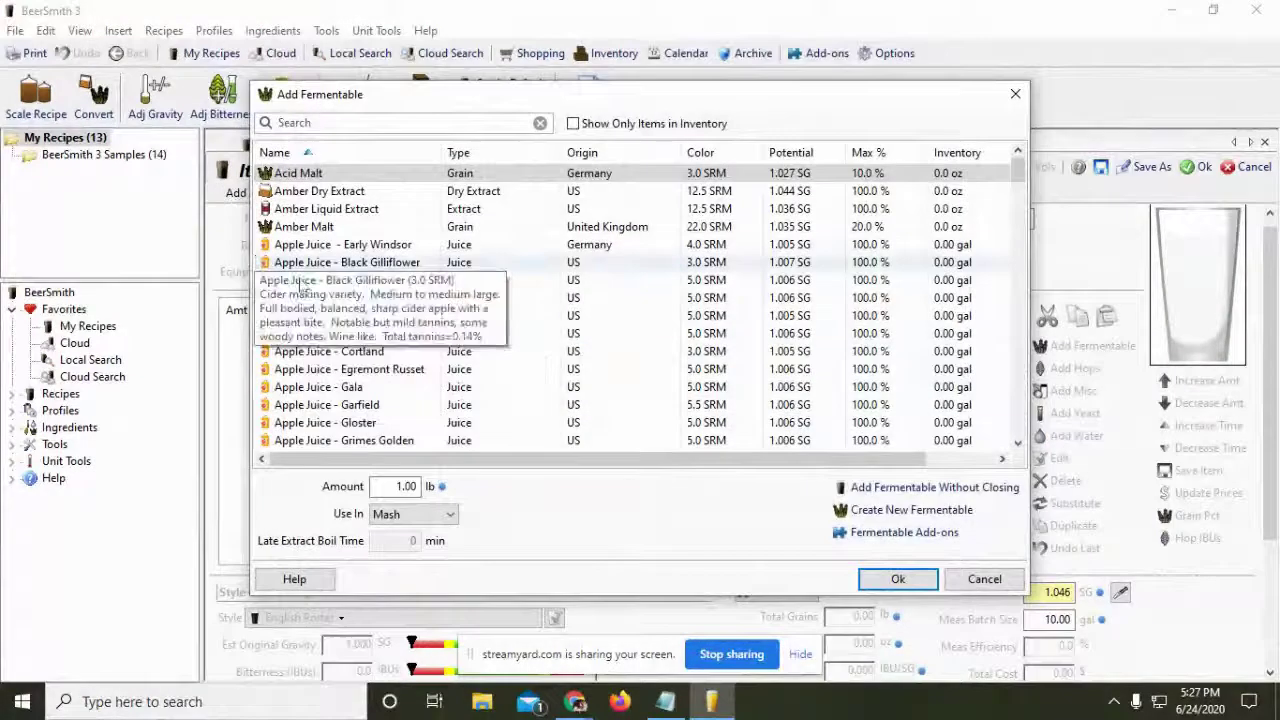
pyautogui.scroll(-10, 330, 358)
pyautogui.scroll(-15, 330, 358)
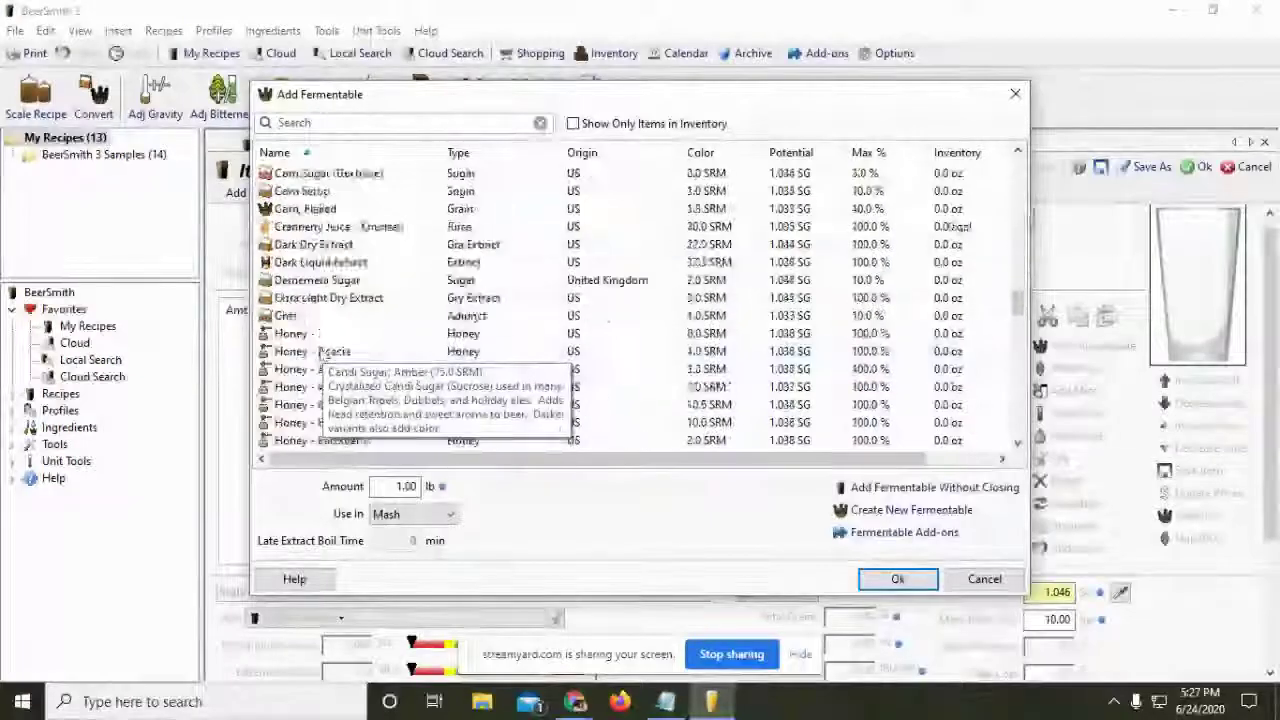
pyautogui.scroll(-10, 322, 357)
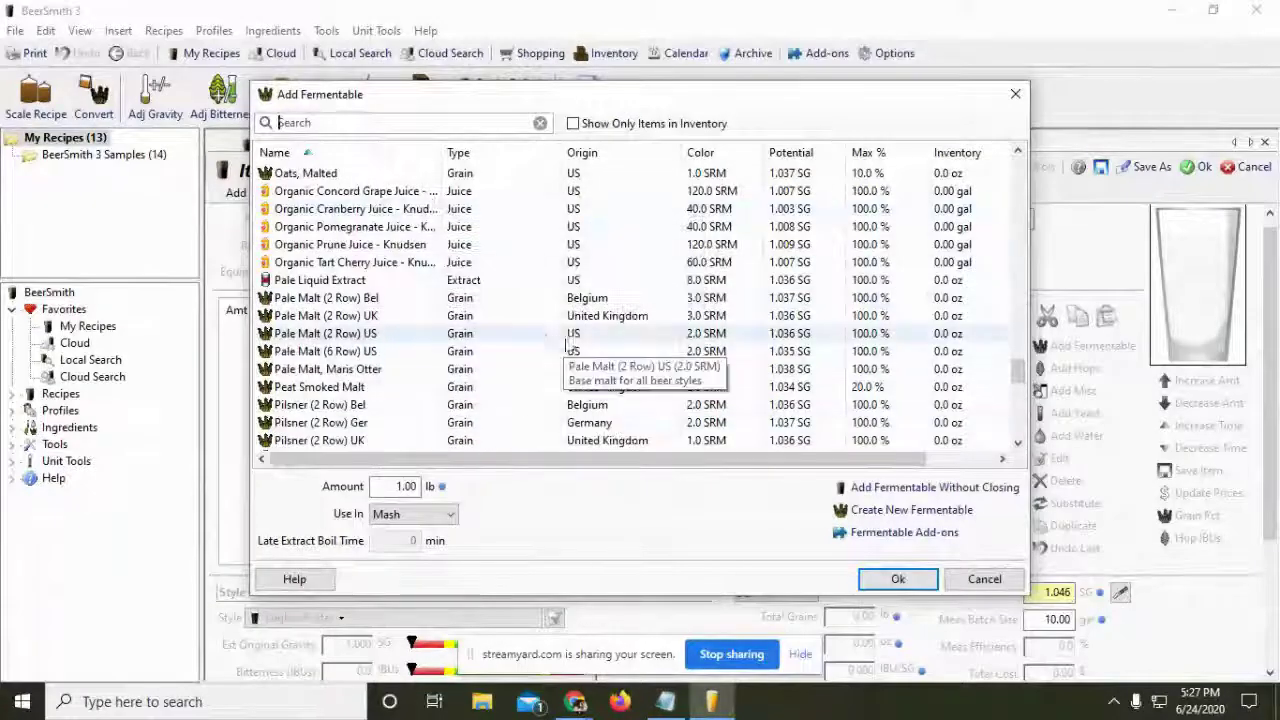
pyautogui.click(350, 340)
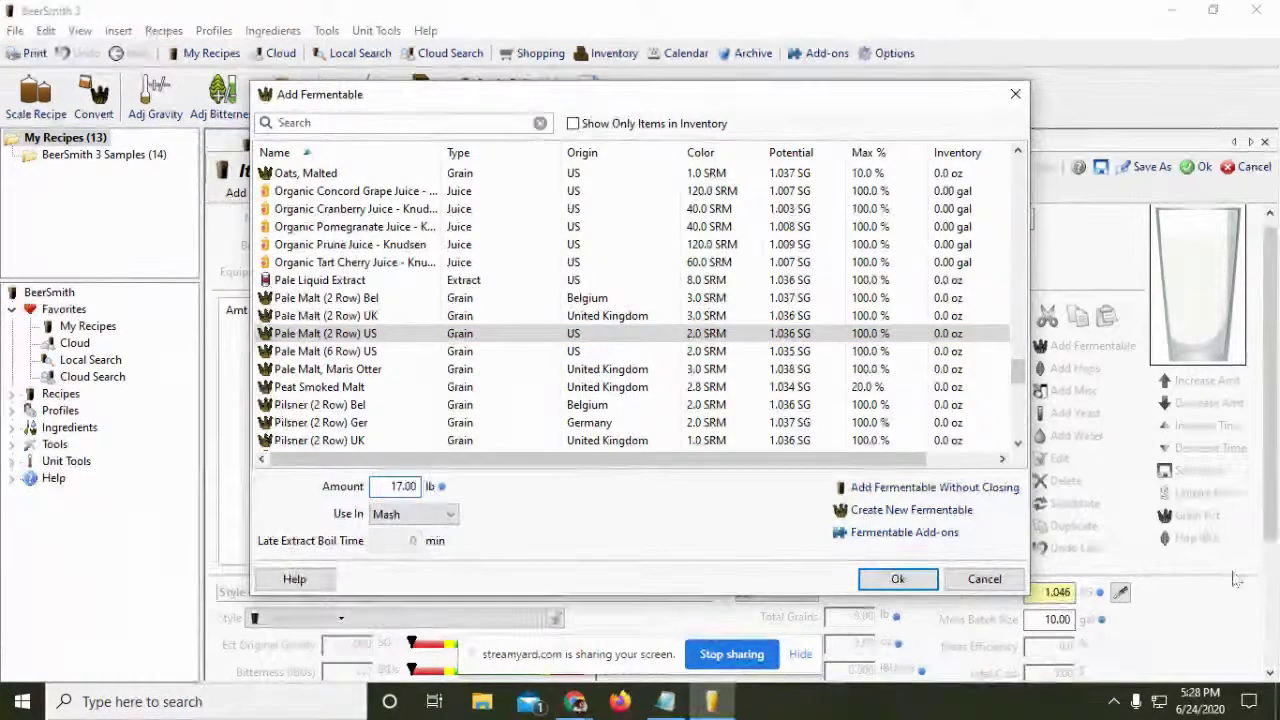
pyautogui.click(922, 580)
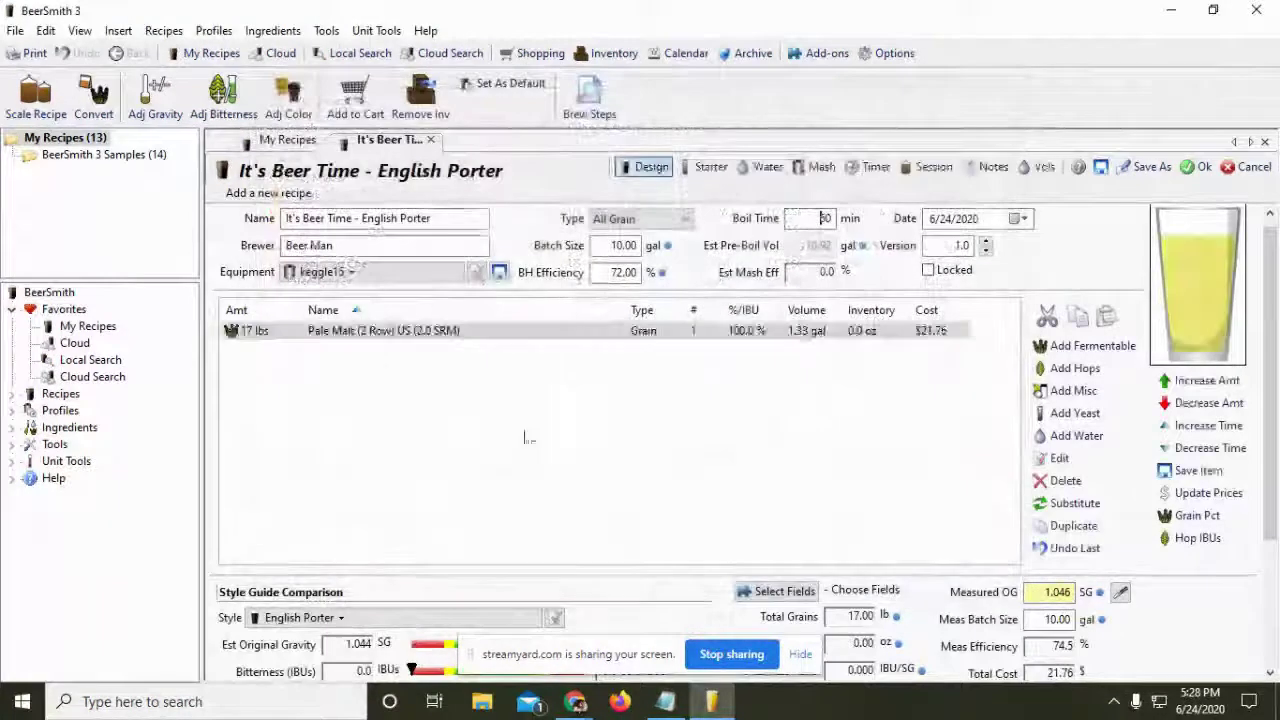
# Check the recipe against the English Porter style ranges and raise the Pale Malt amount to 18 lb
pyautogui.scroll(-1, 580, 535)
pyautogui.scroll(-3, 580, 535)
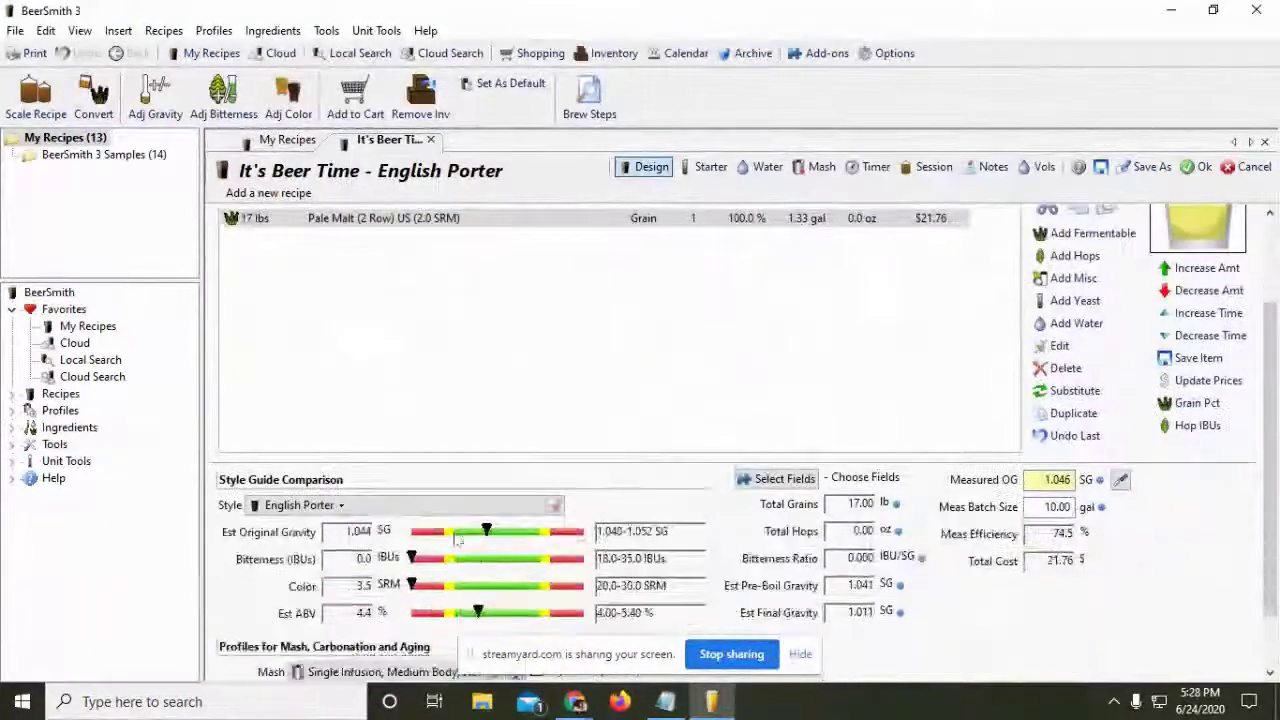
pyautogui.scroll(-1, 492, 508)
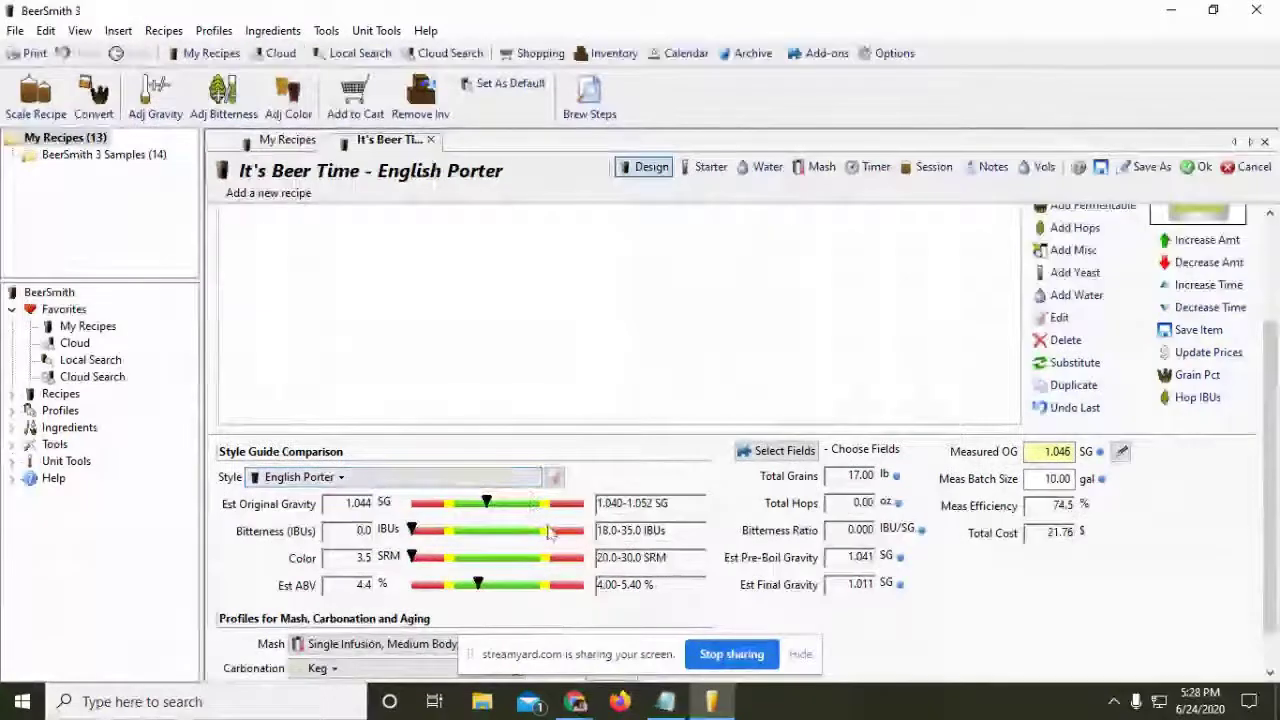
pyautogui.scroll(3, 885, 457)
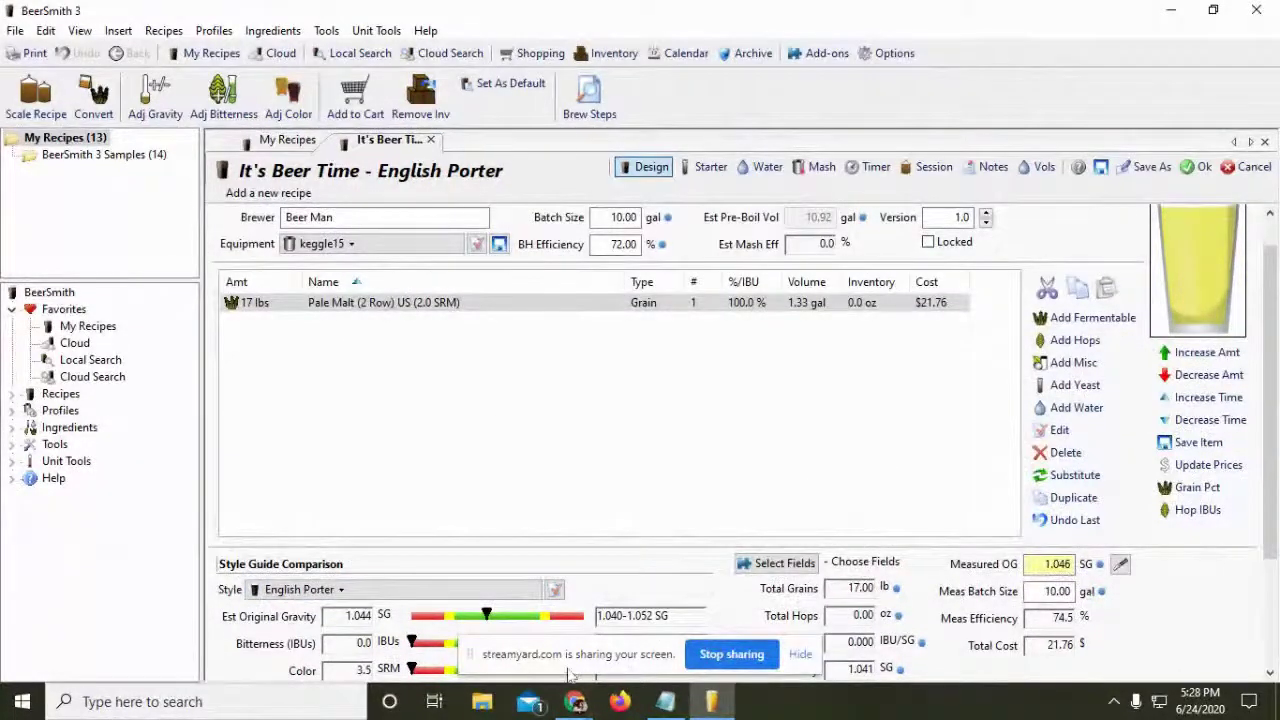
pyautogui.click(1205, 353)
pyautogui.click(1205, 353)
pyautogui.click(1205, 353)
pyautogui.click(1205, 353)
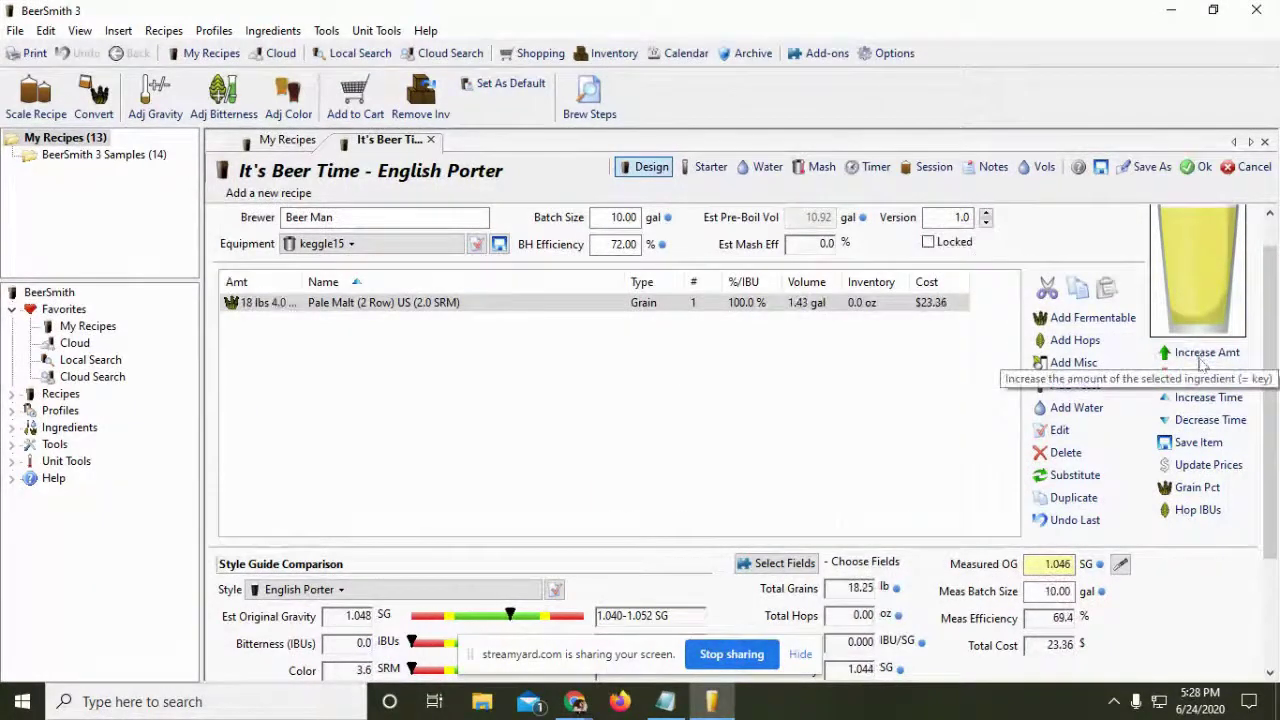
pyautogui.click(1206, 375)
# Add 1 lb of Cara-Pils/Dextrine to the recipe as a mash grain
pyautogui.click(1092, 318)
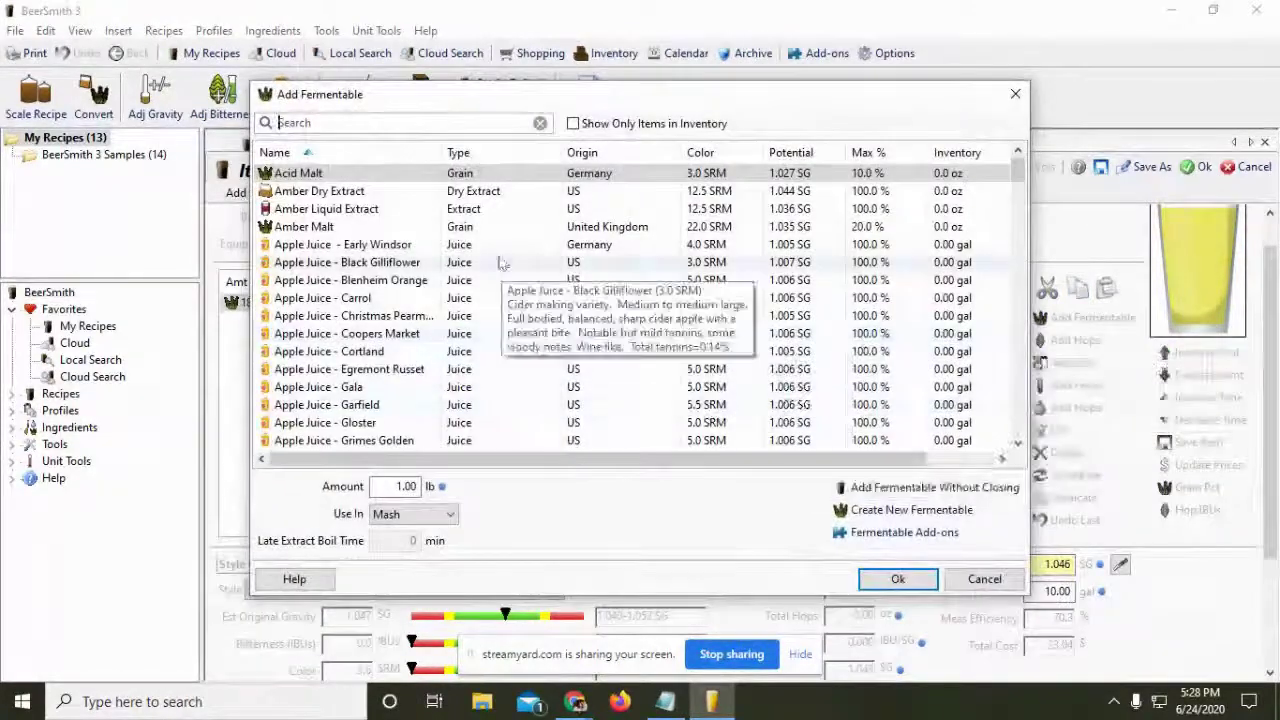
pyautogui.scroll(-18, 503, 262)
pyautogui.scroll(-3, 500, 278)
pyautogui.scroll(4, 400, 290)
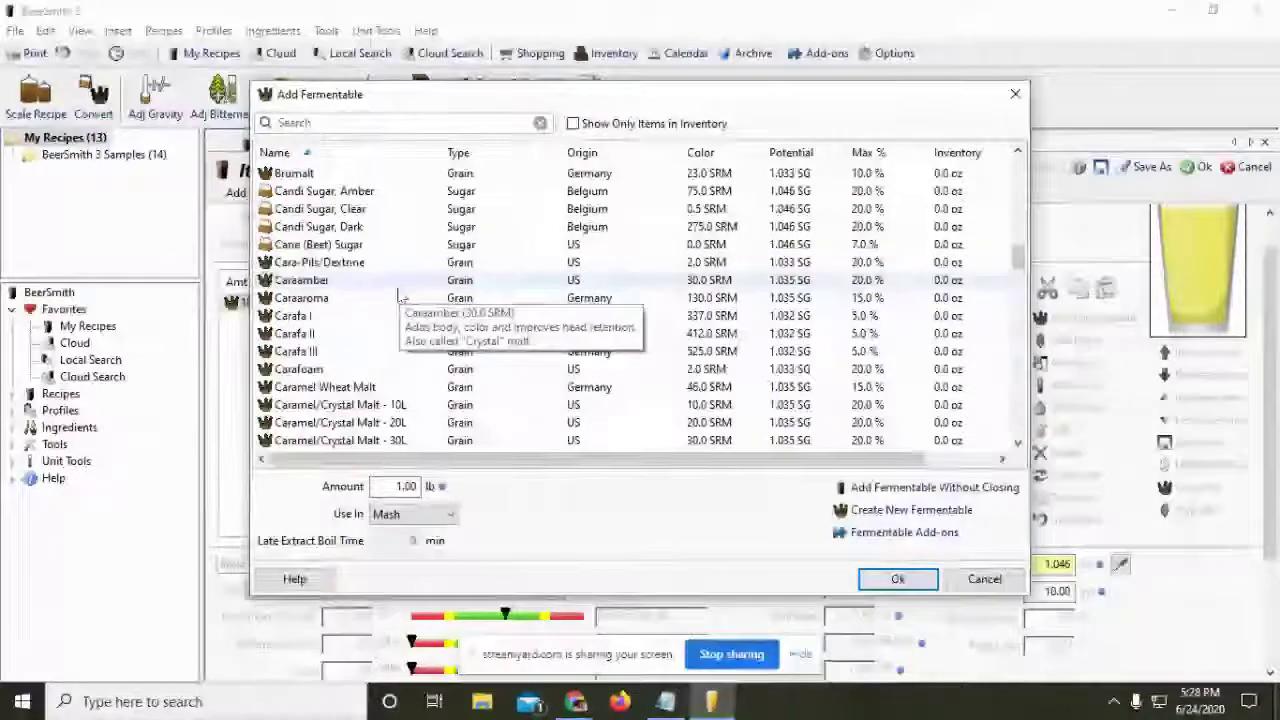
pyautogui.scroll(2, 397, 296)
pyautogui.scroll(-3, 385, 315)
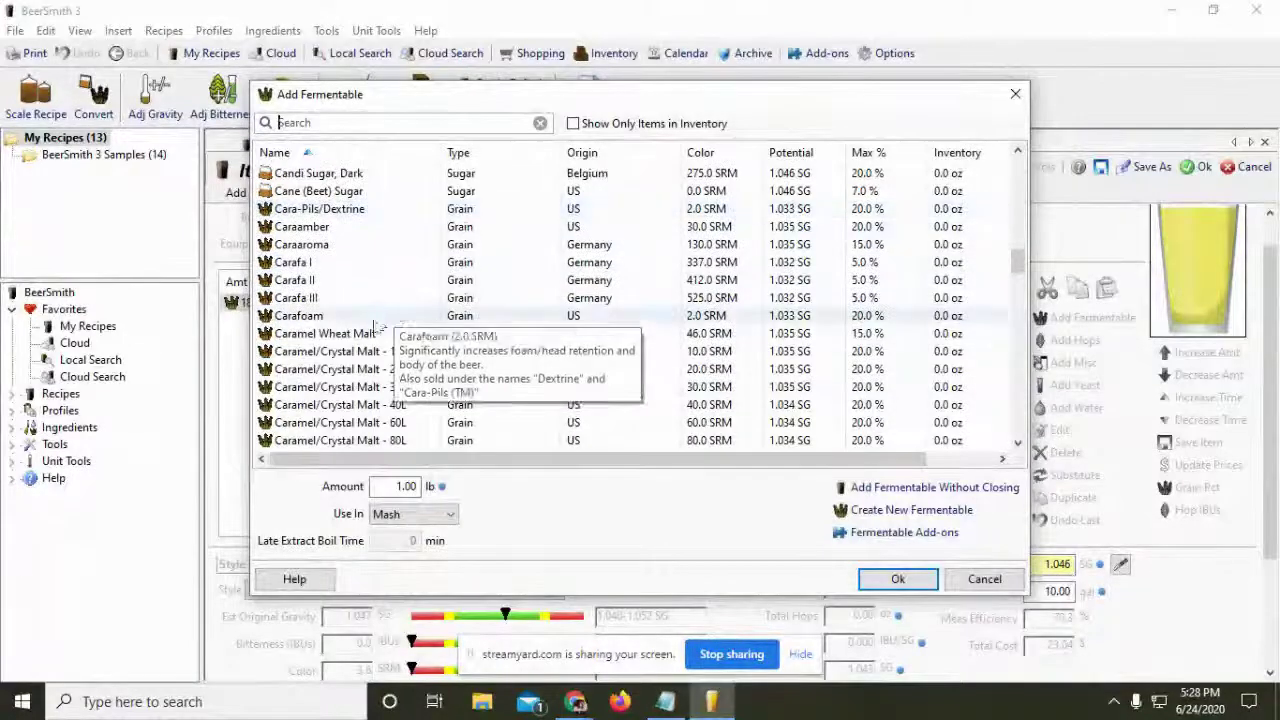
pyautogui.scroll(2, 370, 305)
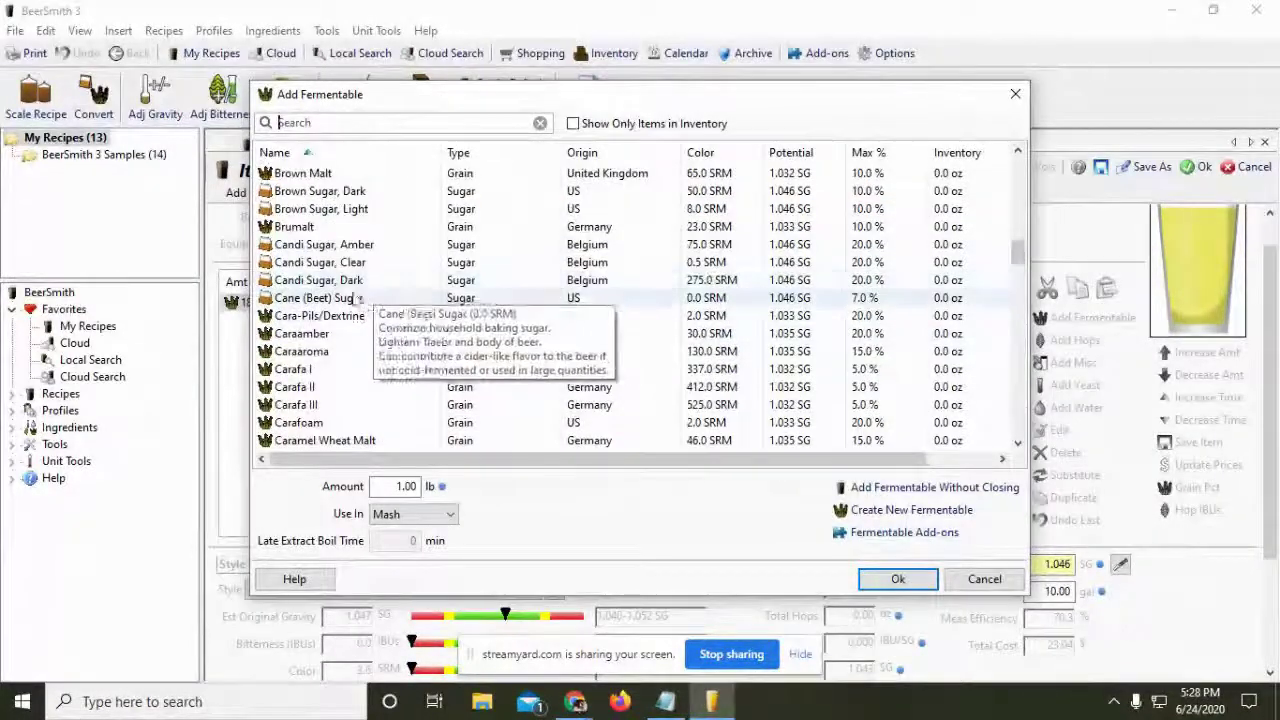
pyautogui.scroll(3, 345, 360)
pyautogui.scroll(-4, 337, 352)
pyautogui.scroll(-6, 337, 352)
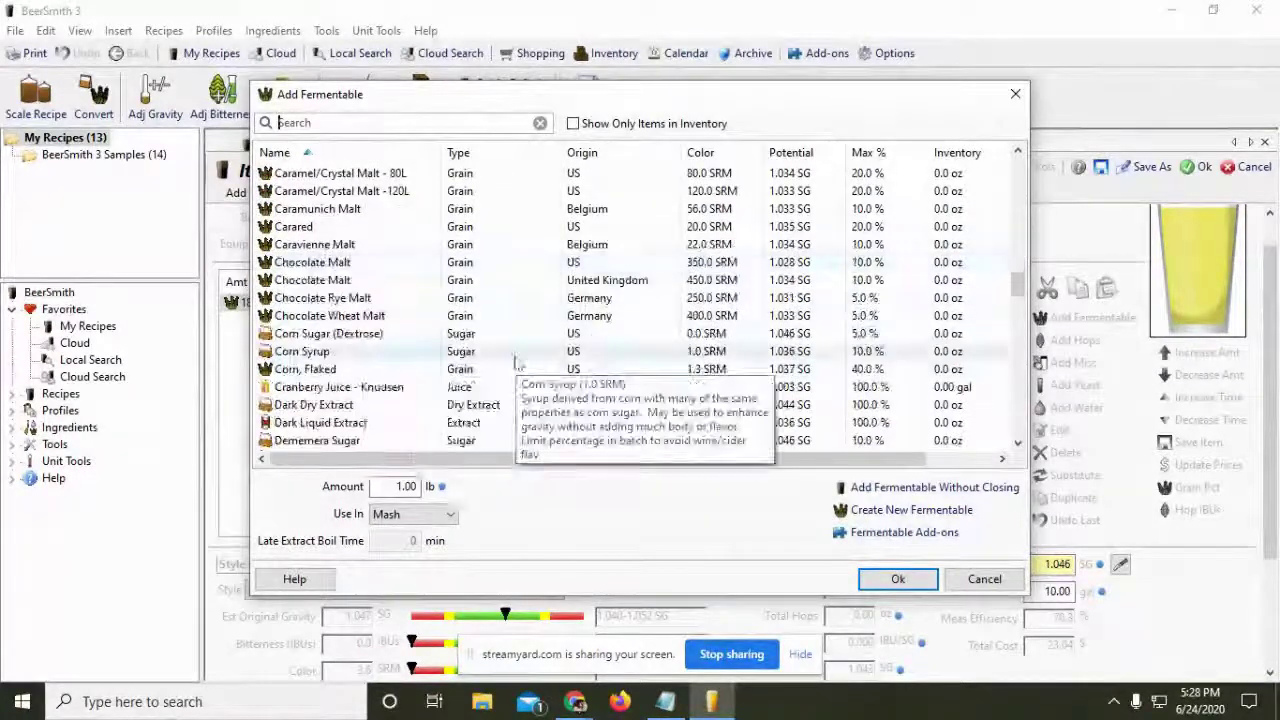
pyautogui.scroll(2, 517, 362)
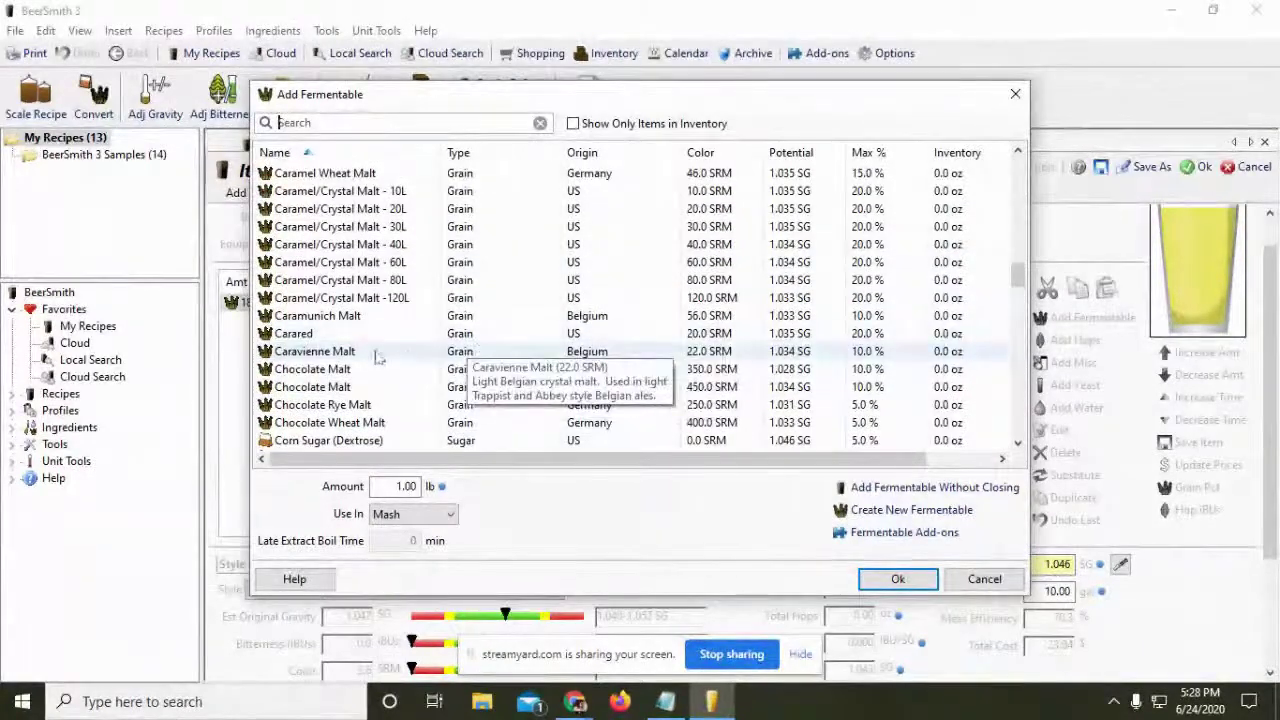
pyautogui.scroll(2, 415, 390)
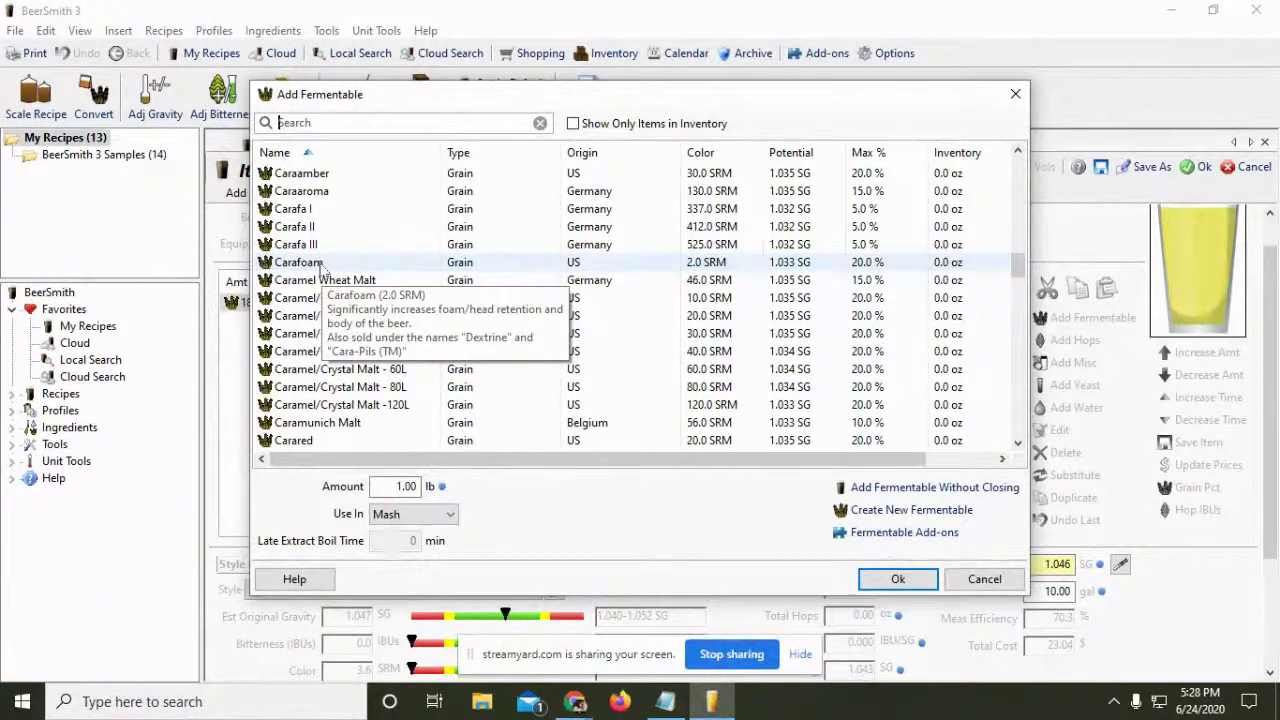
pyautogui.click(322, 268)
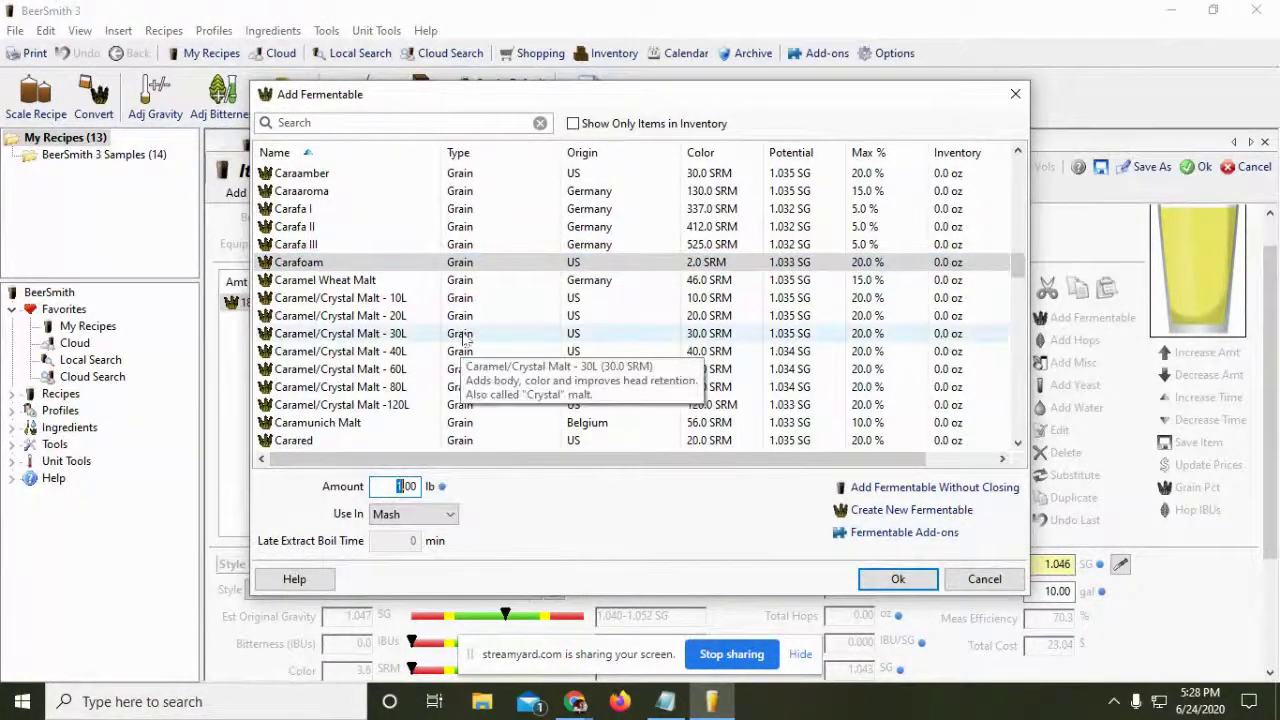
pyautogui.scroll(1, 440, 345)
pyautogui.click(360, 209)
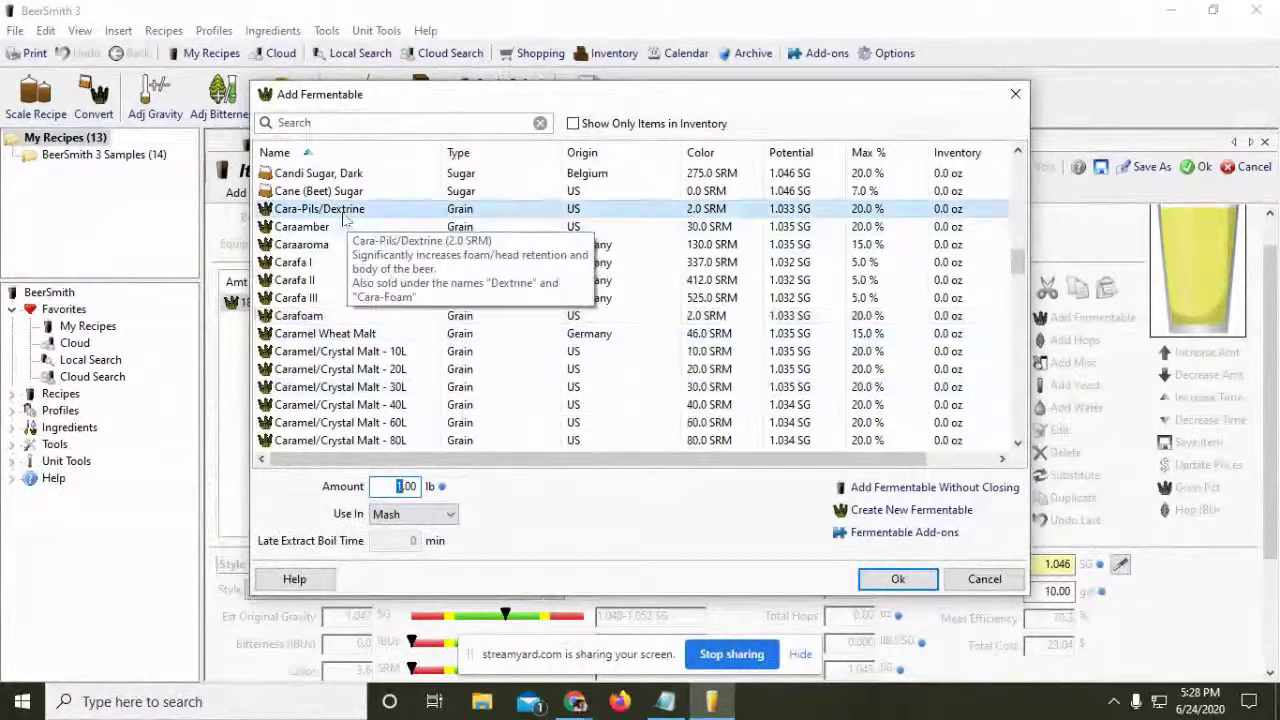
pyautogui.click(382, 486)
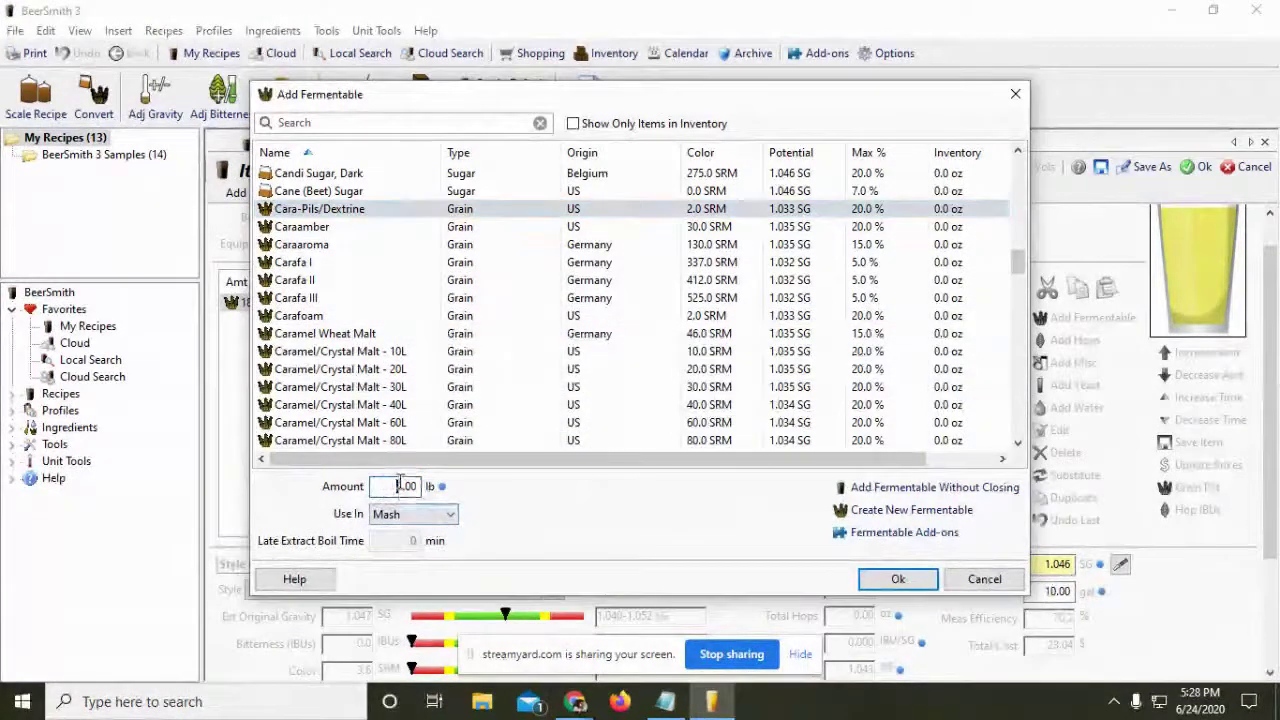
pyautogui.click(897, 580)
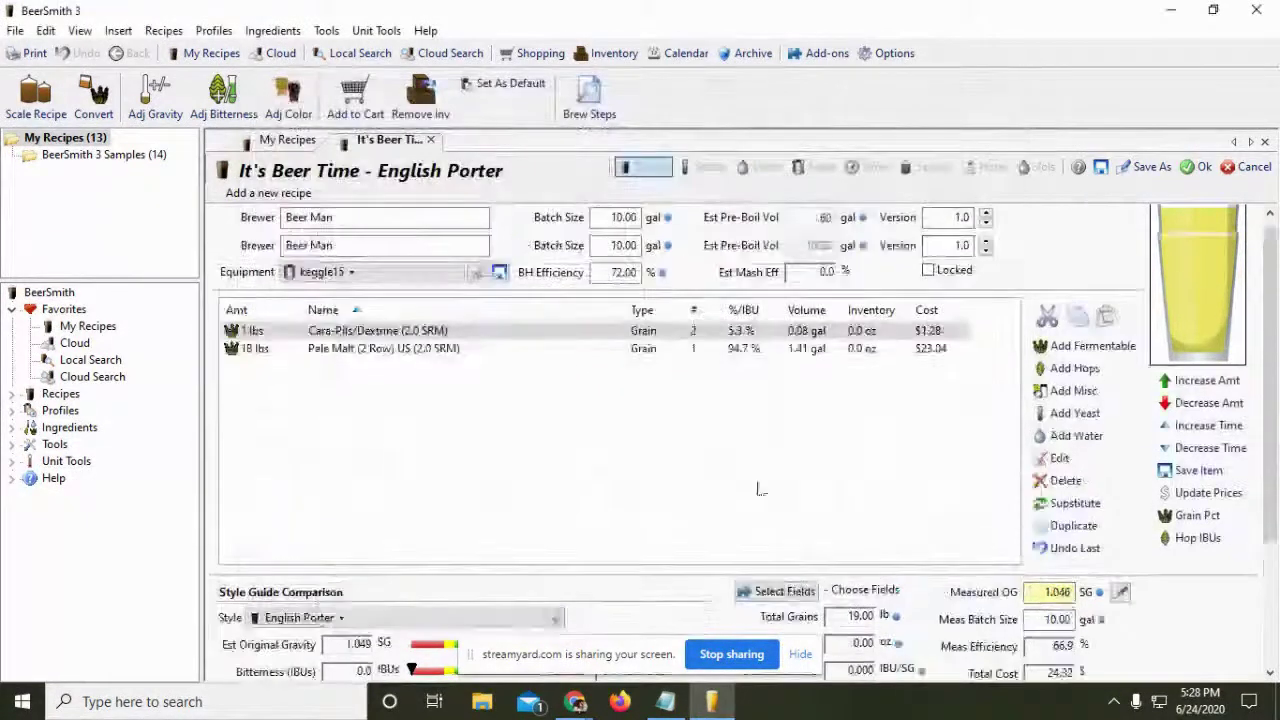
# Add 3 lb of Caramel/Crystal Malt - 80L to the recipe as a mash grain
pyautogui.click(1056, 346)
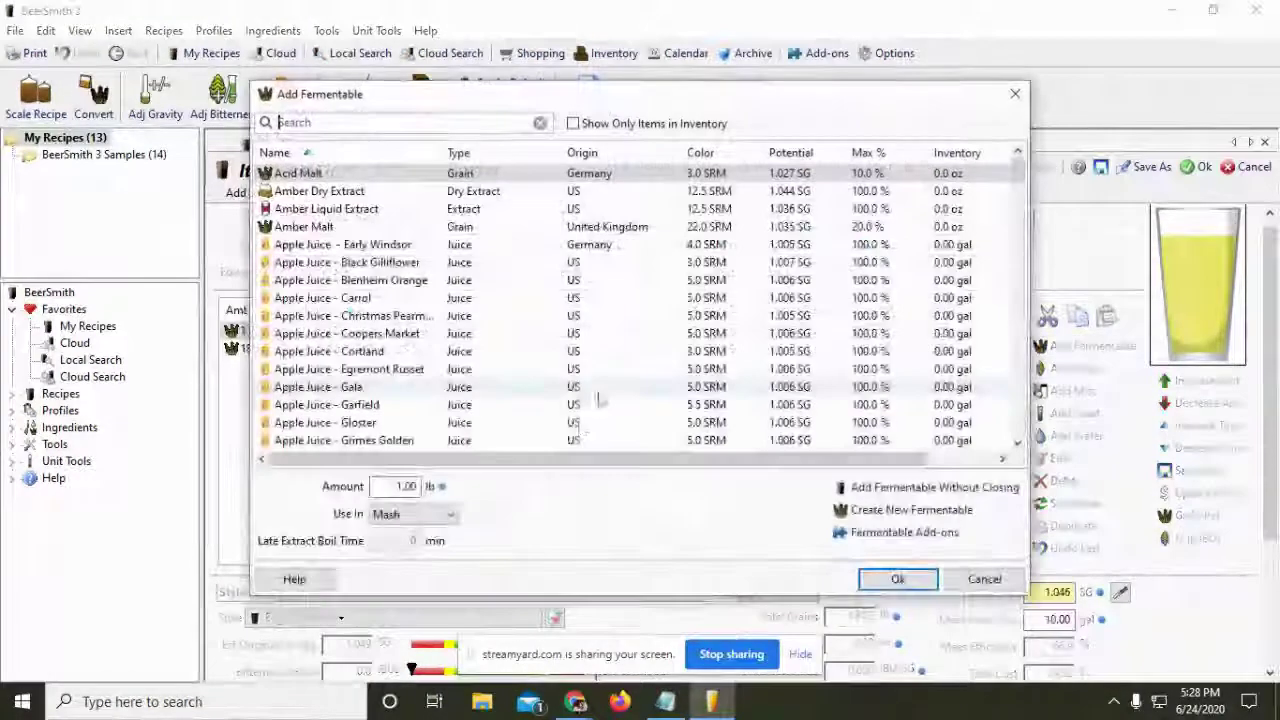
pyautogui.scroll(-4, 358, 285)
pyautogui.scroll(-6, 358, 285)
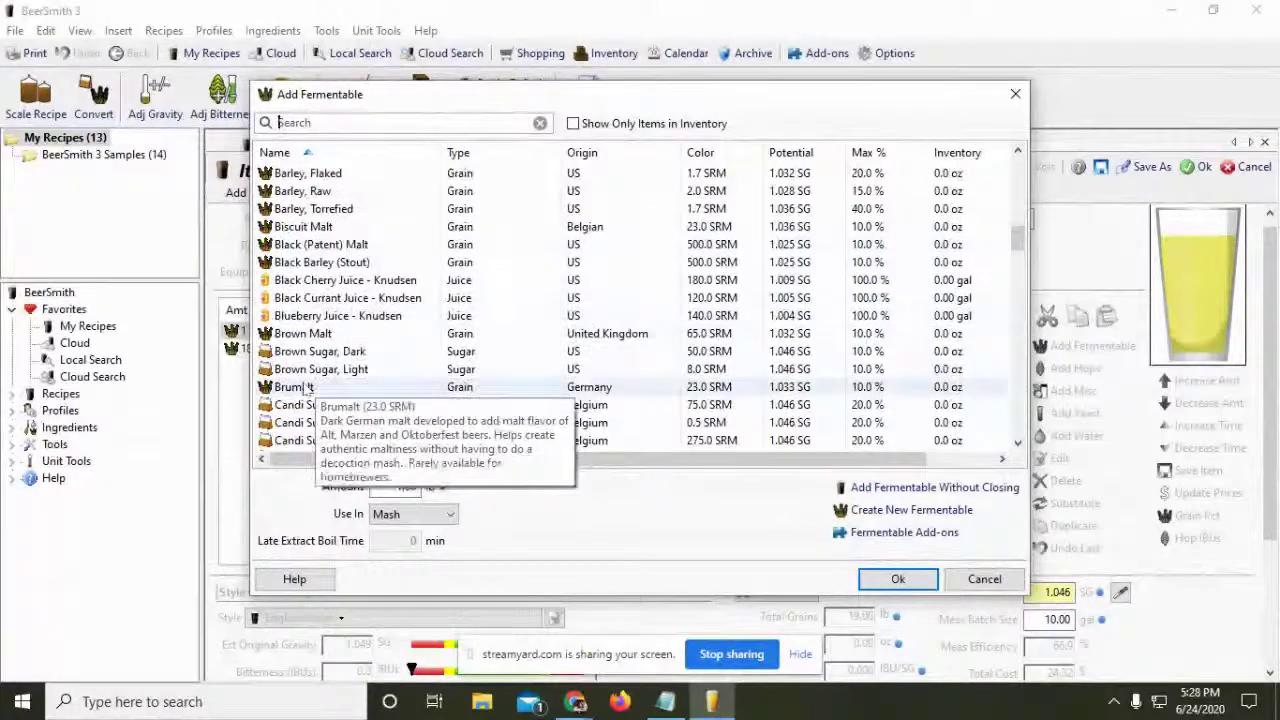
pyautogui.scroll(-4, 310, 388)
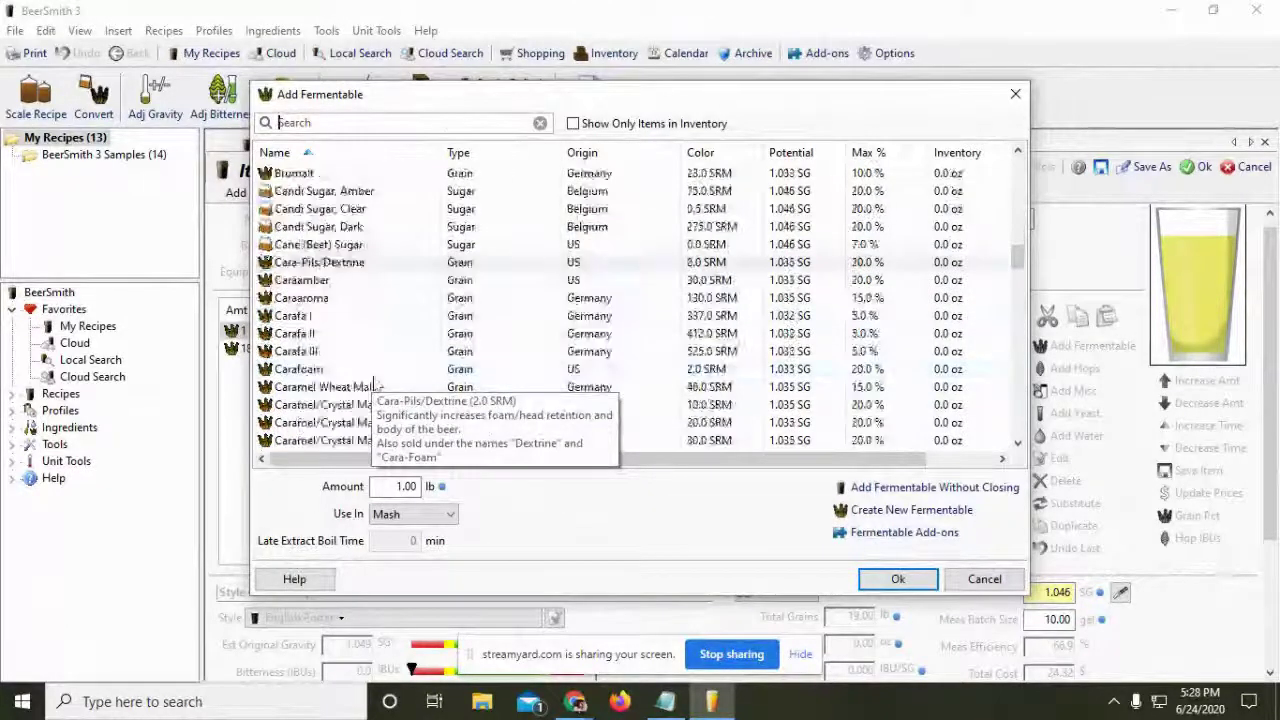
pyautogui.scroll(-2, 377, 387)
pyautogui.click(377, 387)
pyautogui.doubleClick(426, 484)
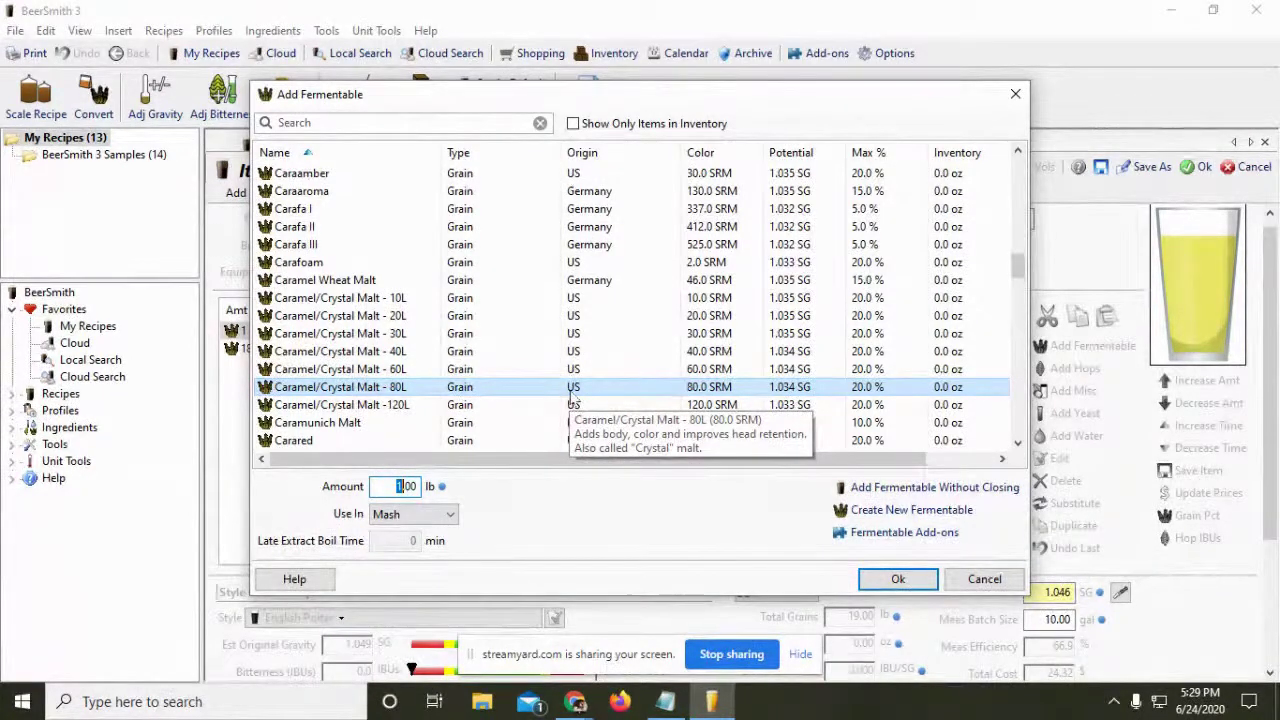
pyautogui.click(398, 487)
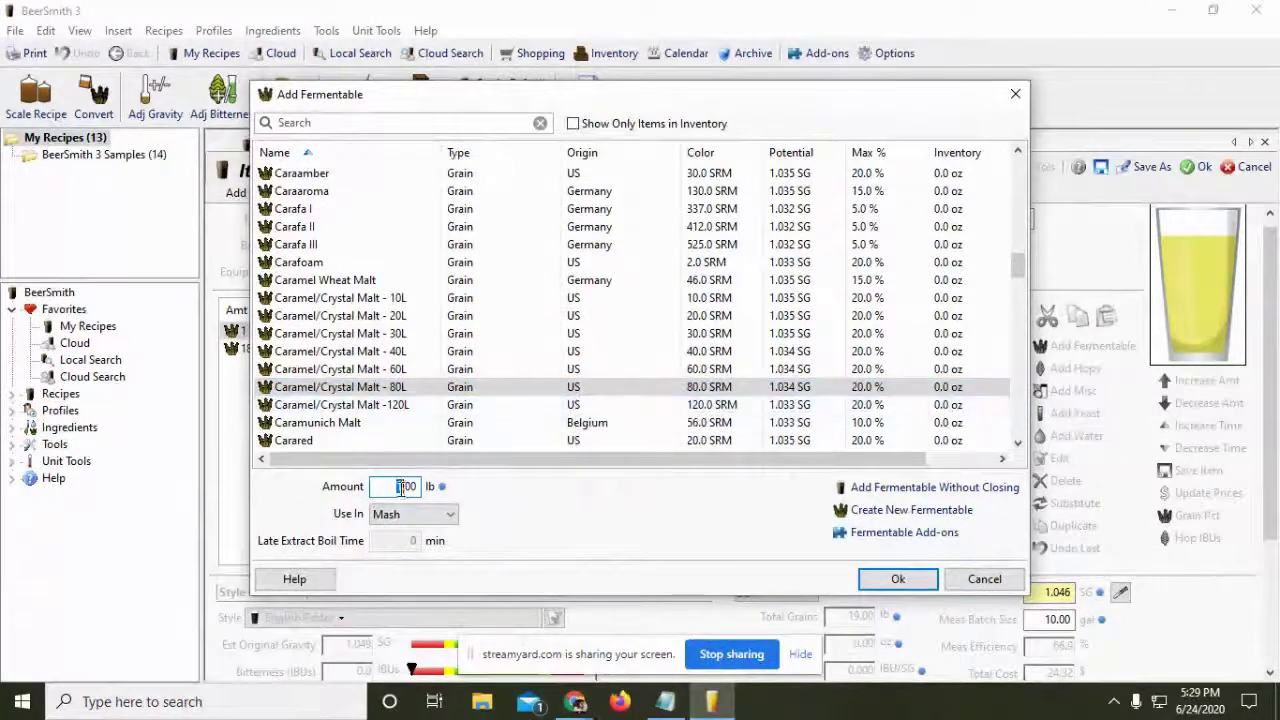
pyautogui.write('3')
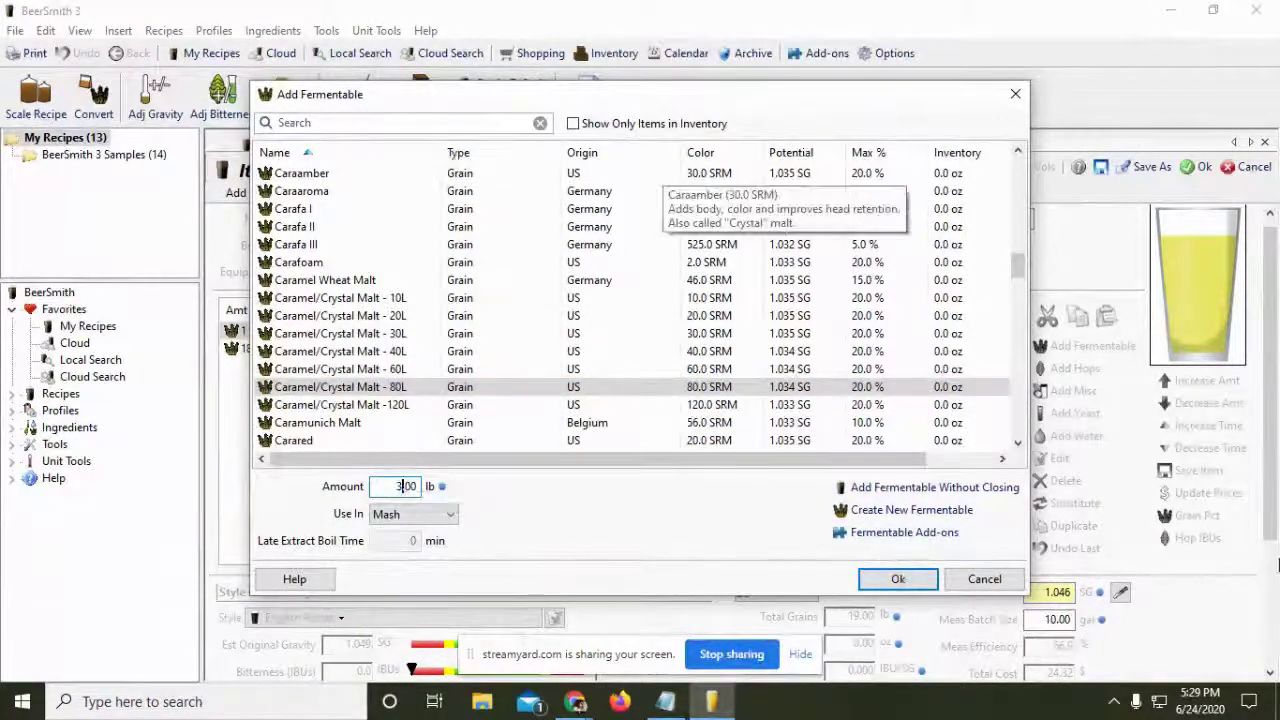
pyautogui.click(905, 580)
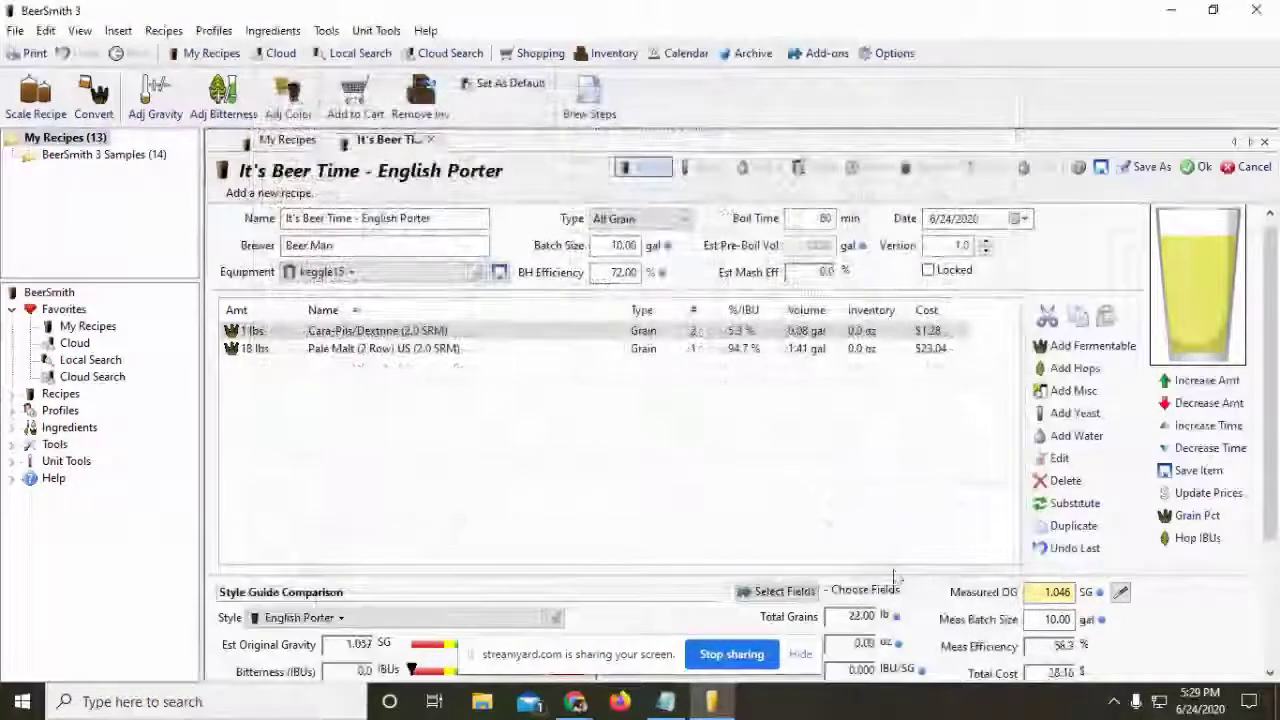
# Lower the Pale Malt (2 Row) US amount to 15 lb, checking the estimated original gravity against the English Porter range
pyautogui.scroll(-3, 571, 486)
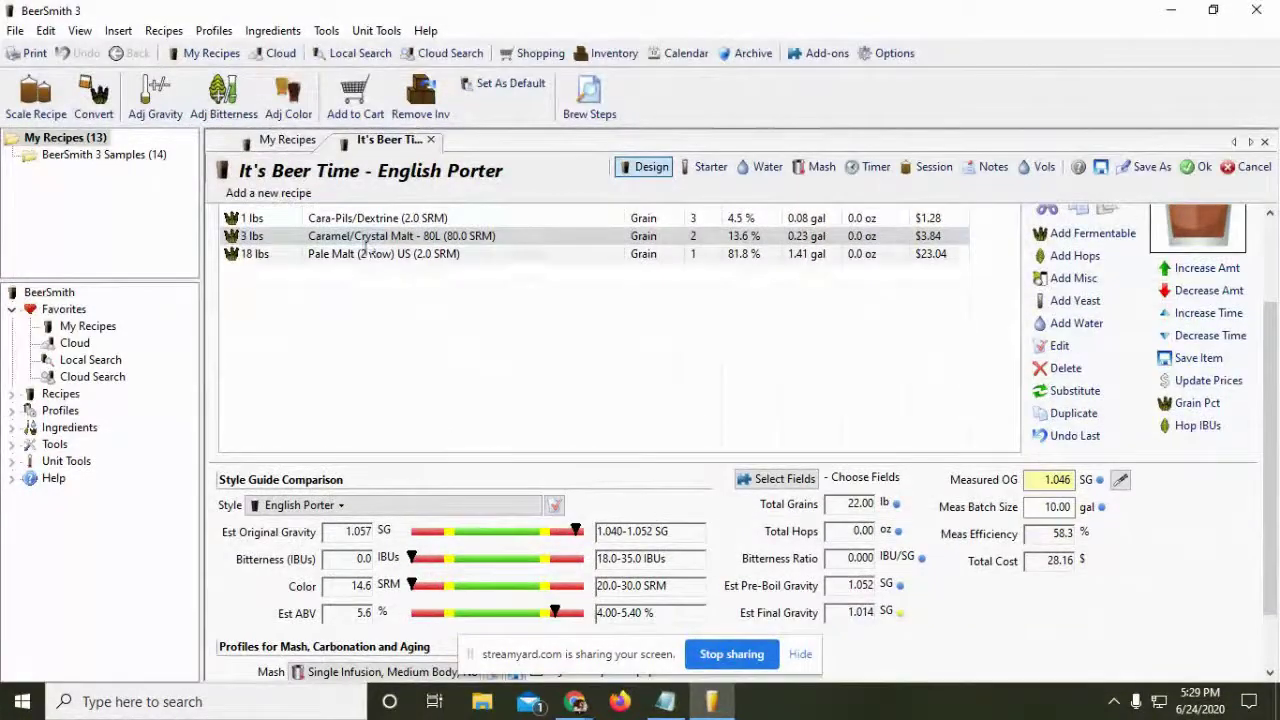
pyautogui.scroll(1, 370, 268)
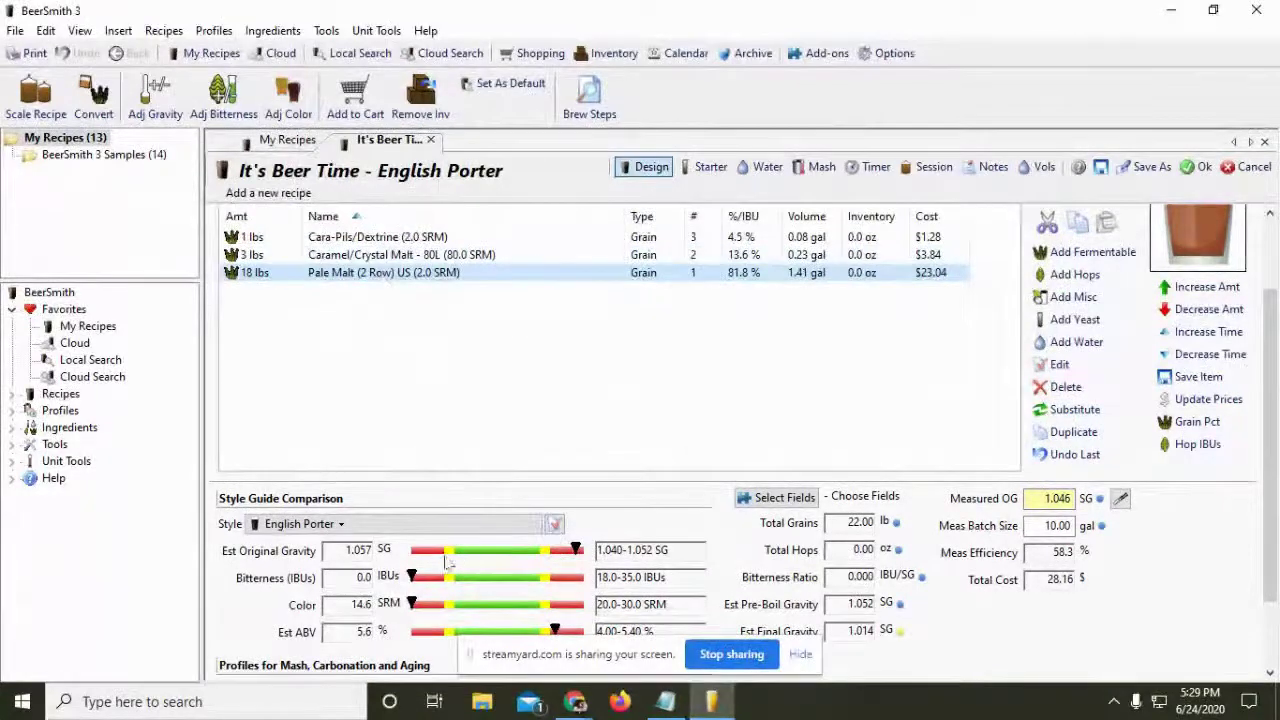
pyautogui.click(1205, 314)
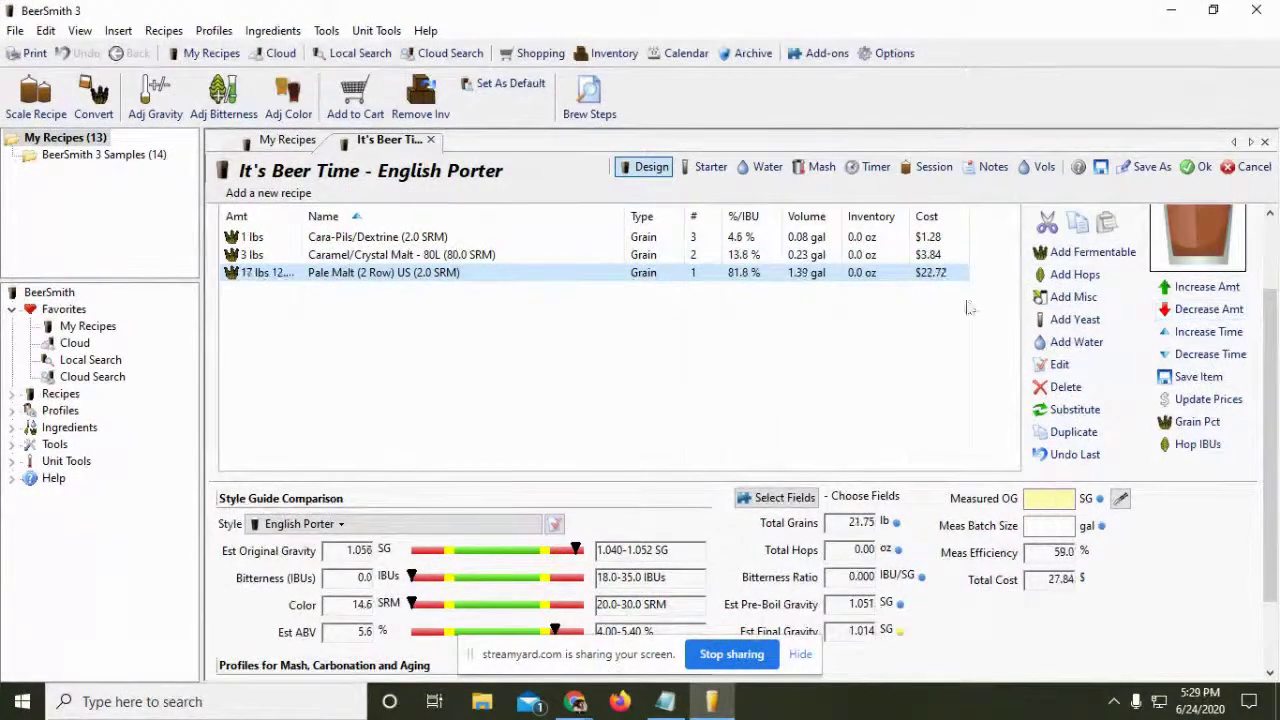
pyautogui.moveTo(628, 283)
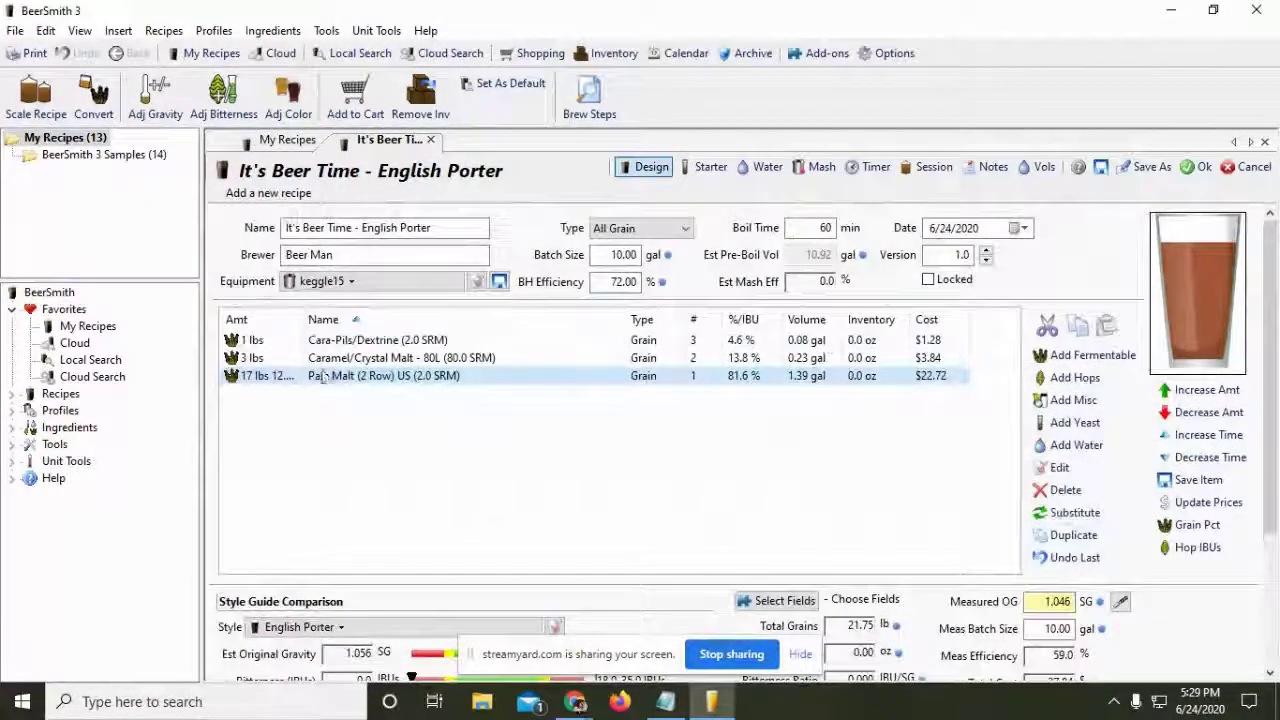
pyautogui.click(1192, 416)
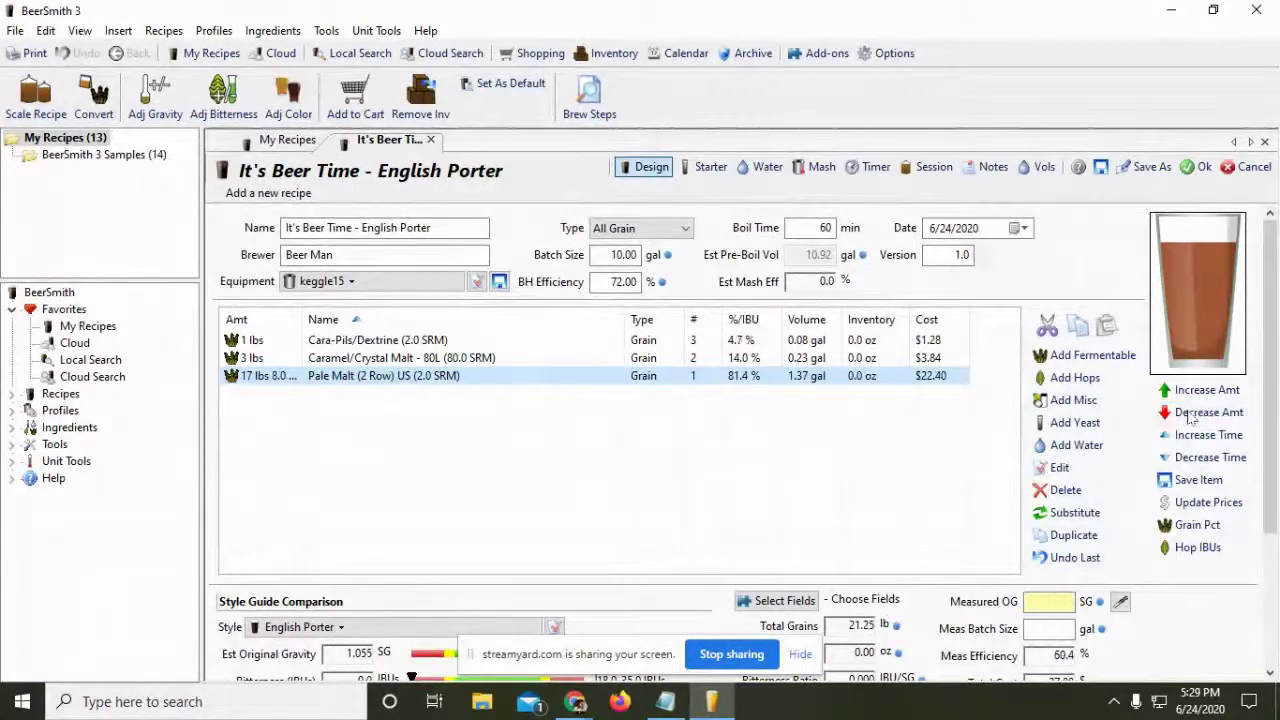
pyautogui.click(1192, 416)
pyautogui.scroll(-1, 815, 455)
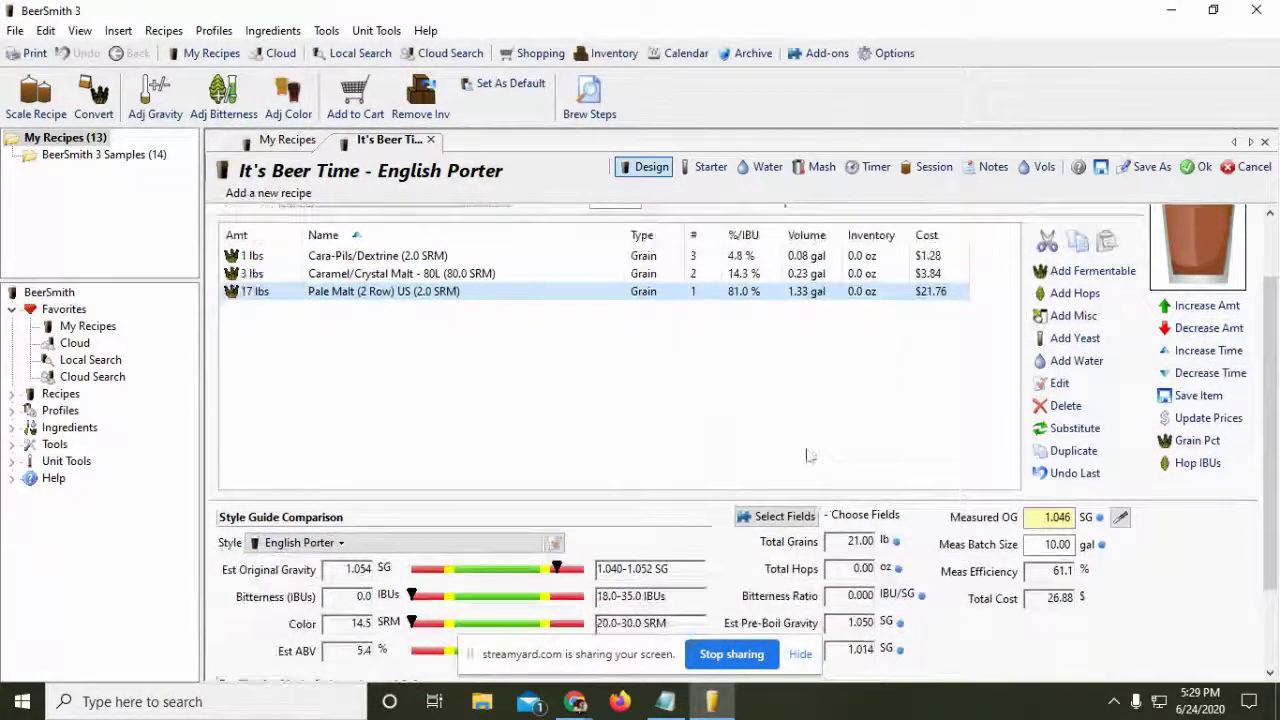
pyautogui.scroll(1, 685, 418)
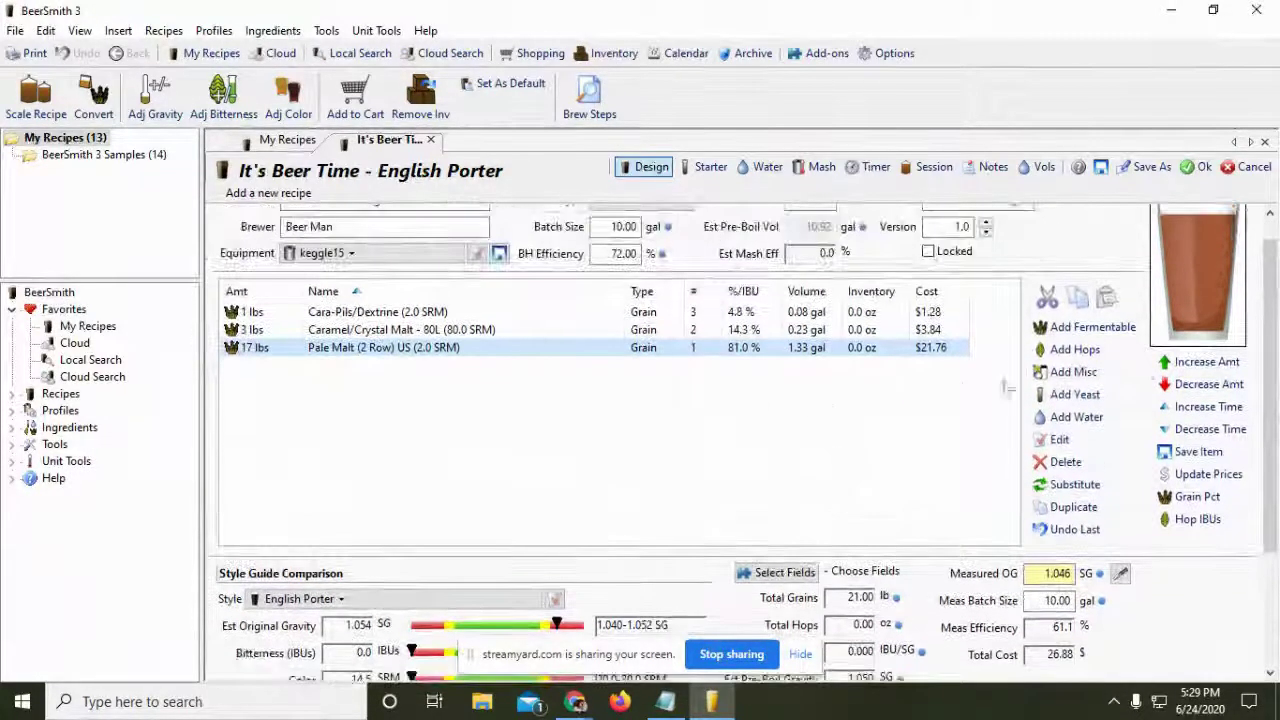
pyautogui.click(1230, 388)
pyautogui.click(1230, 388)
pyautogui.click(1230, 388)
pyautogui.click(1230, 388)
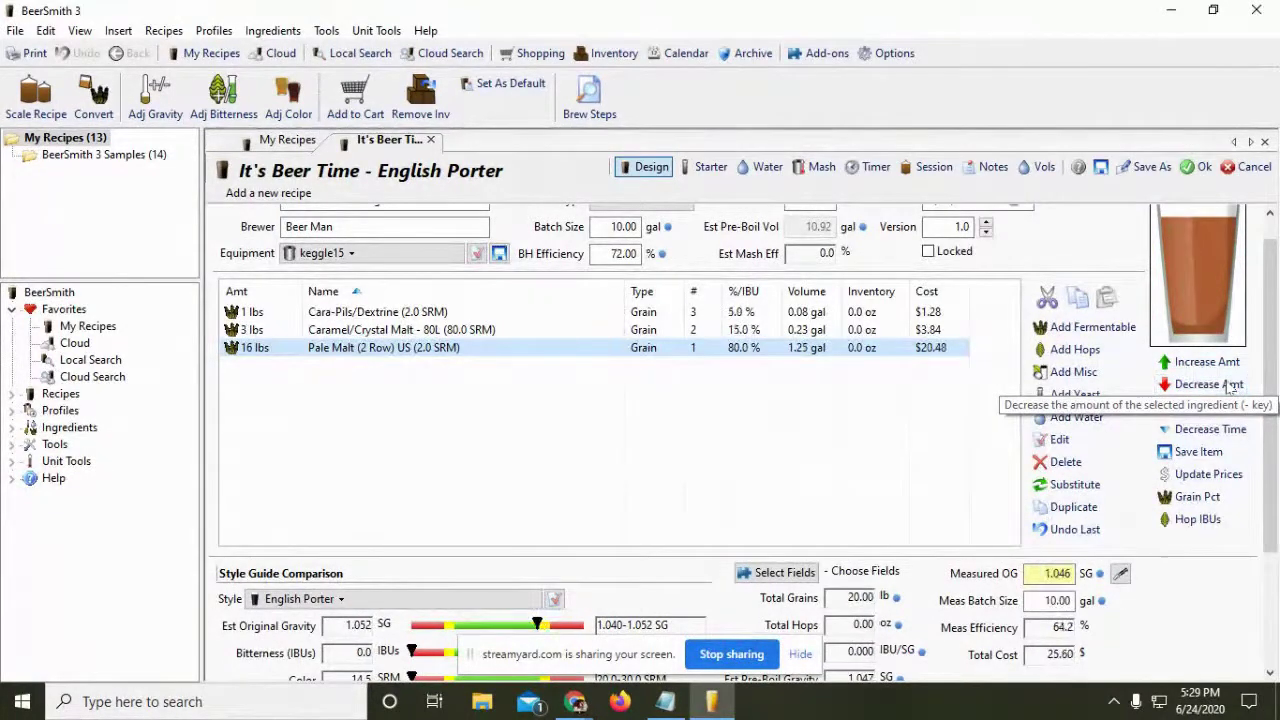
pyautogui.click(1230, 388)
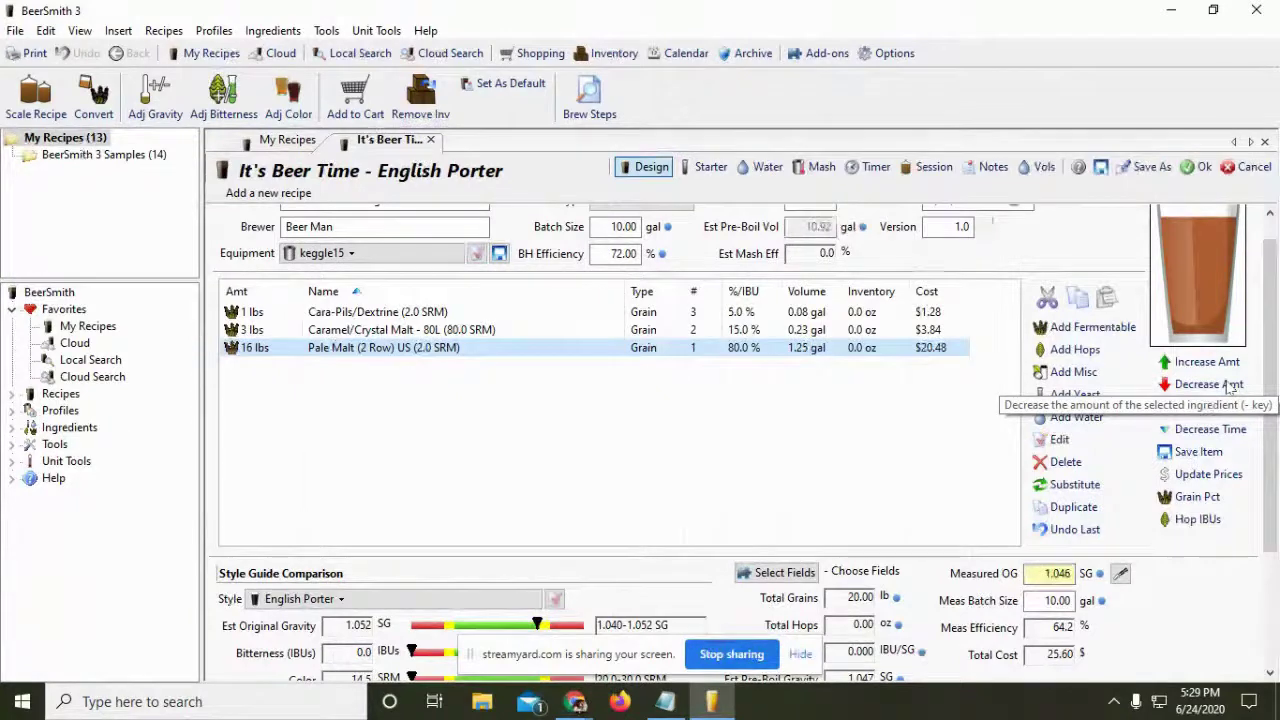
pyautogui.click(1230, 388)
pyautogui.click(1230, 388)
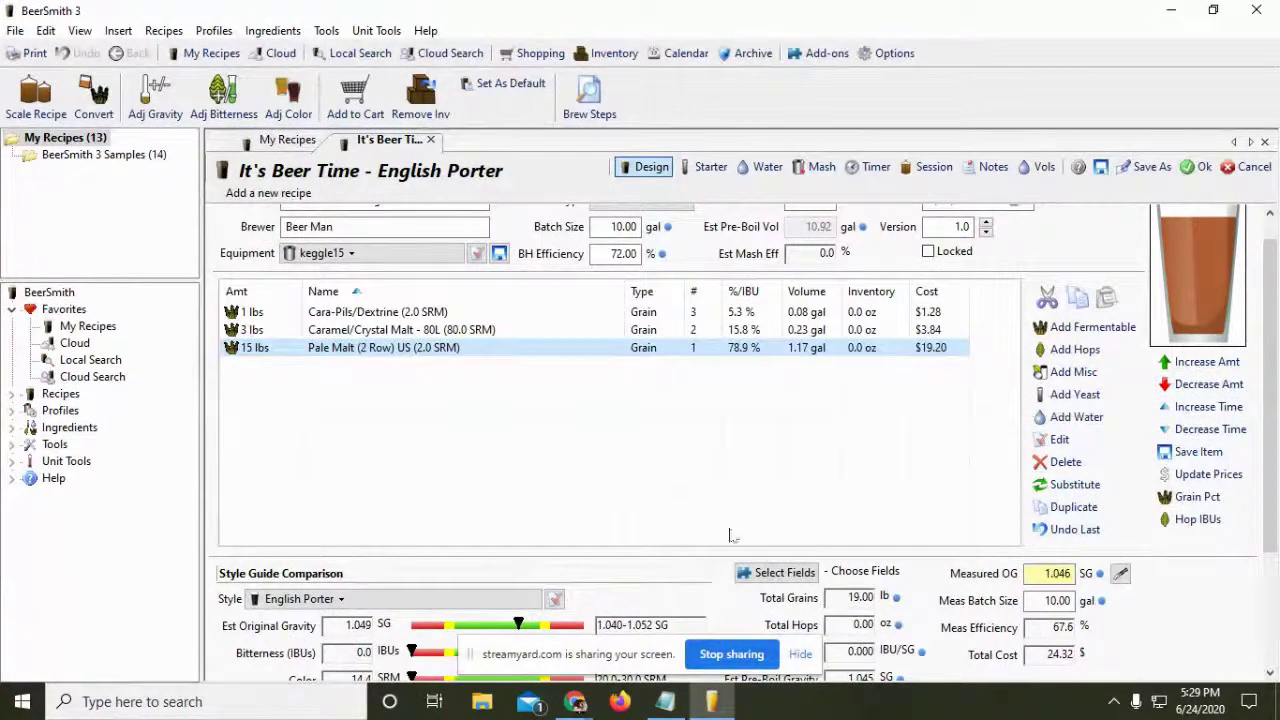
pyautogui.scroll(-3, 714, 497)
pyautogui.scroll(1, 714, 497)
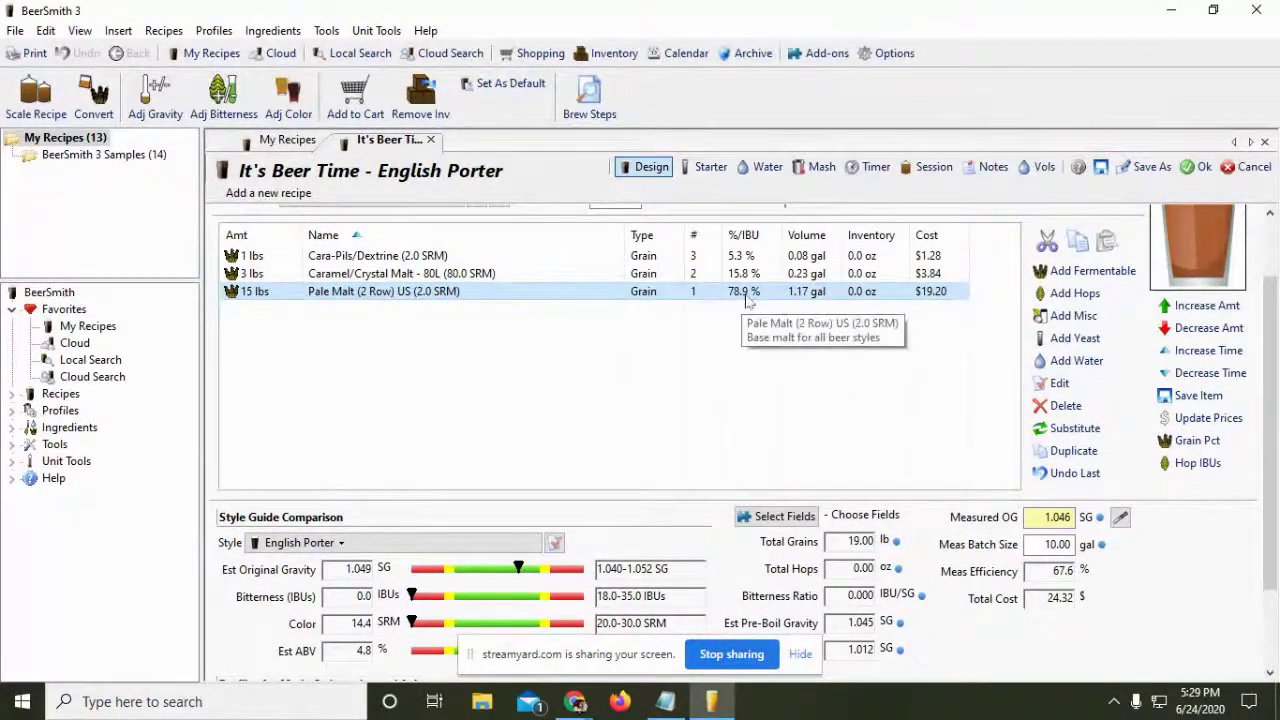
# Add 1 lb of the United Kingdom Chocolate Malt (450 SRM) to the recipe as a mash grain
pyautogui.click(1090, 271)
pyautogui.moveTo(422, 100); pyautogui.dragTo(594, 121)
pyautogui.scroll(-20, 645, 318)
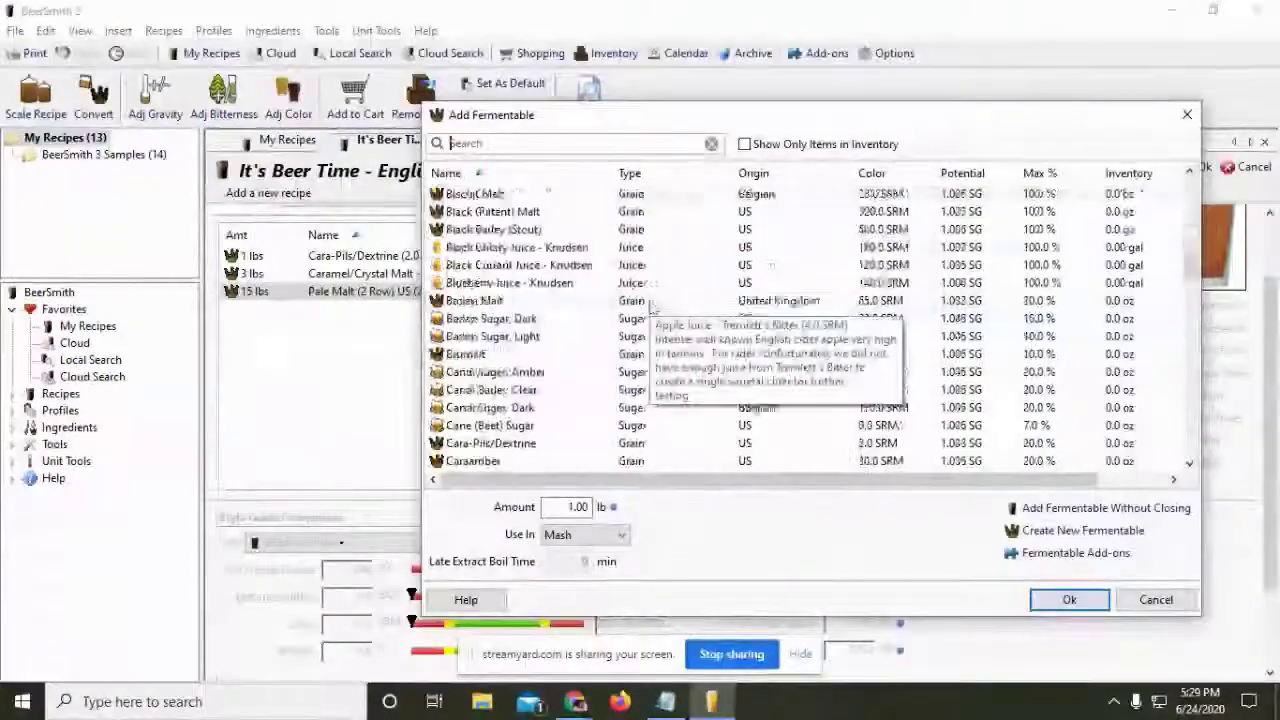
pyautogui.scroll(-5, 650, 308)
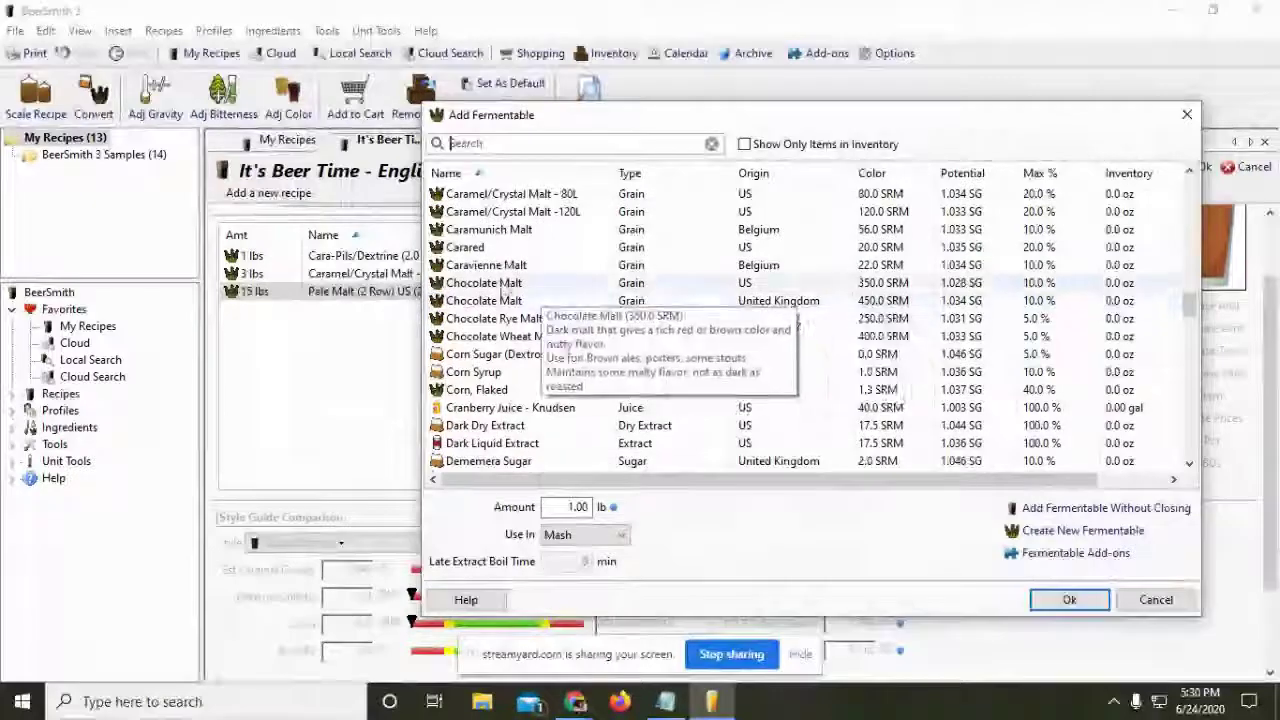
pyautogui.click(545, 284)
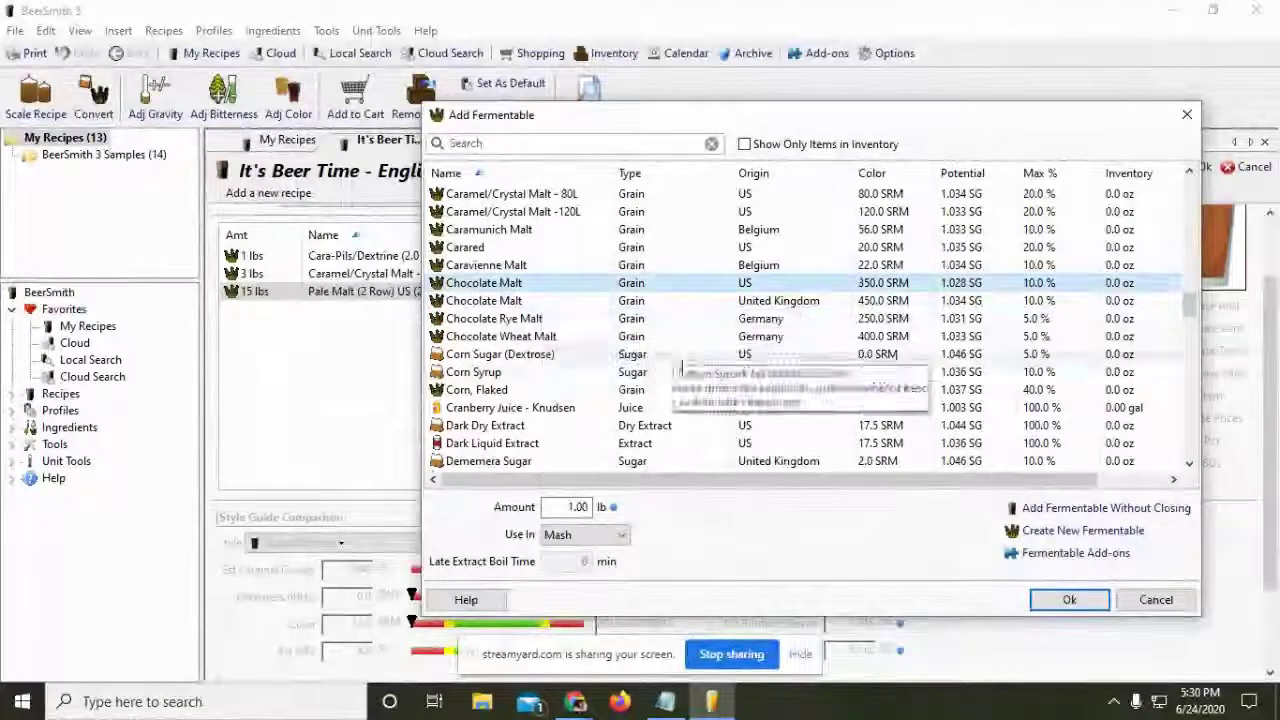
pyautogui.click(690, 301)
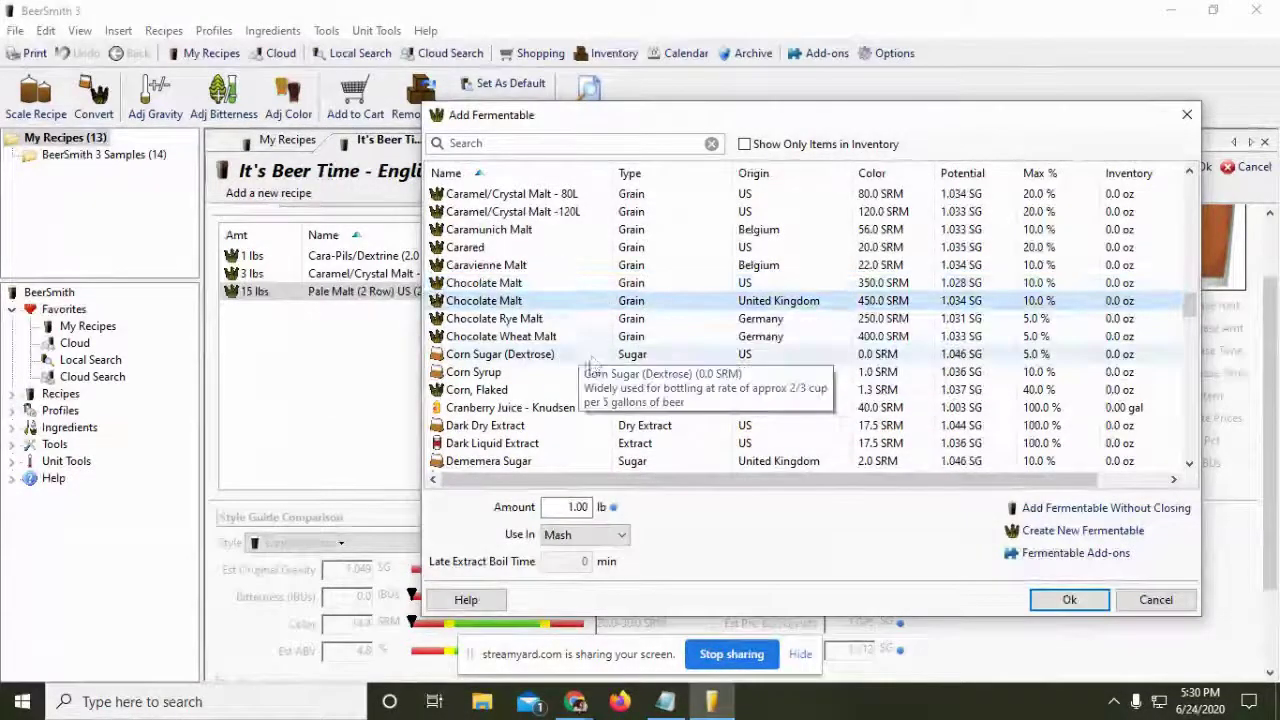
pyautogui.click(568, 506)
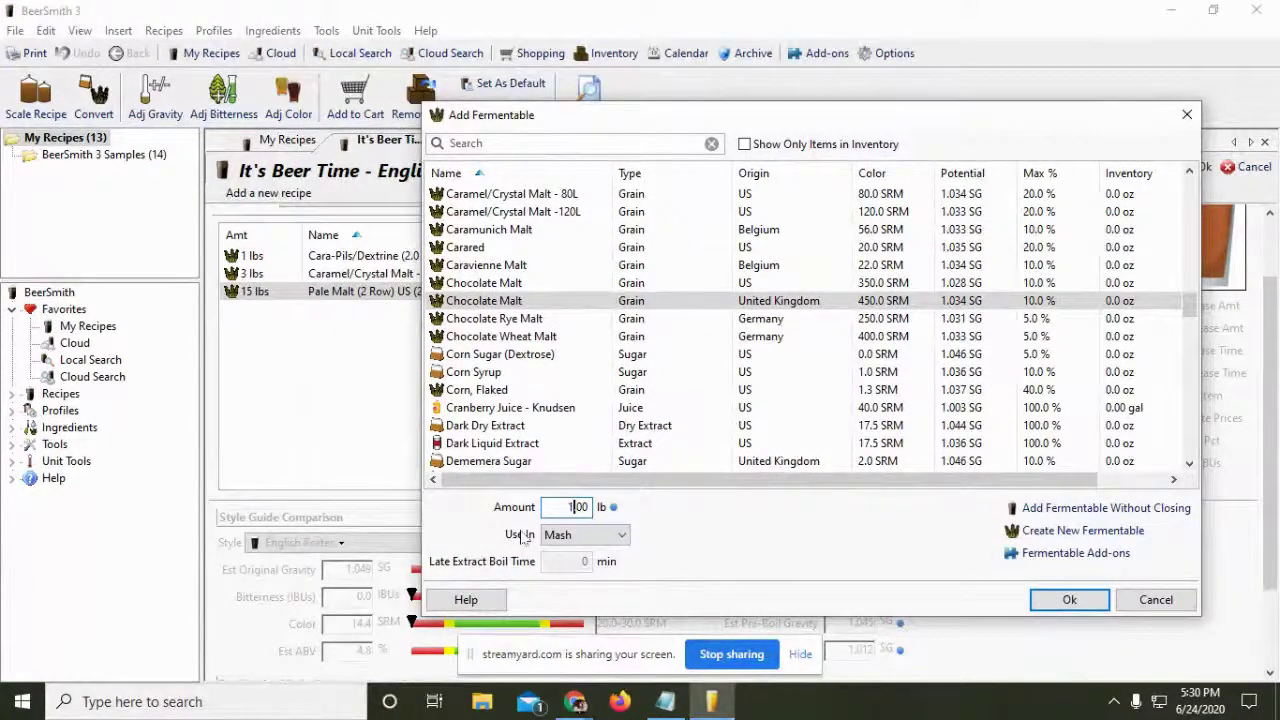
pyautogui.click(1069, 600)
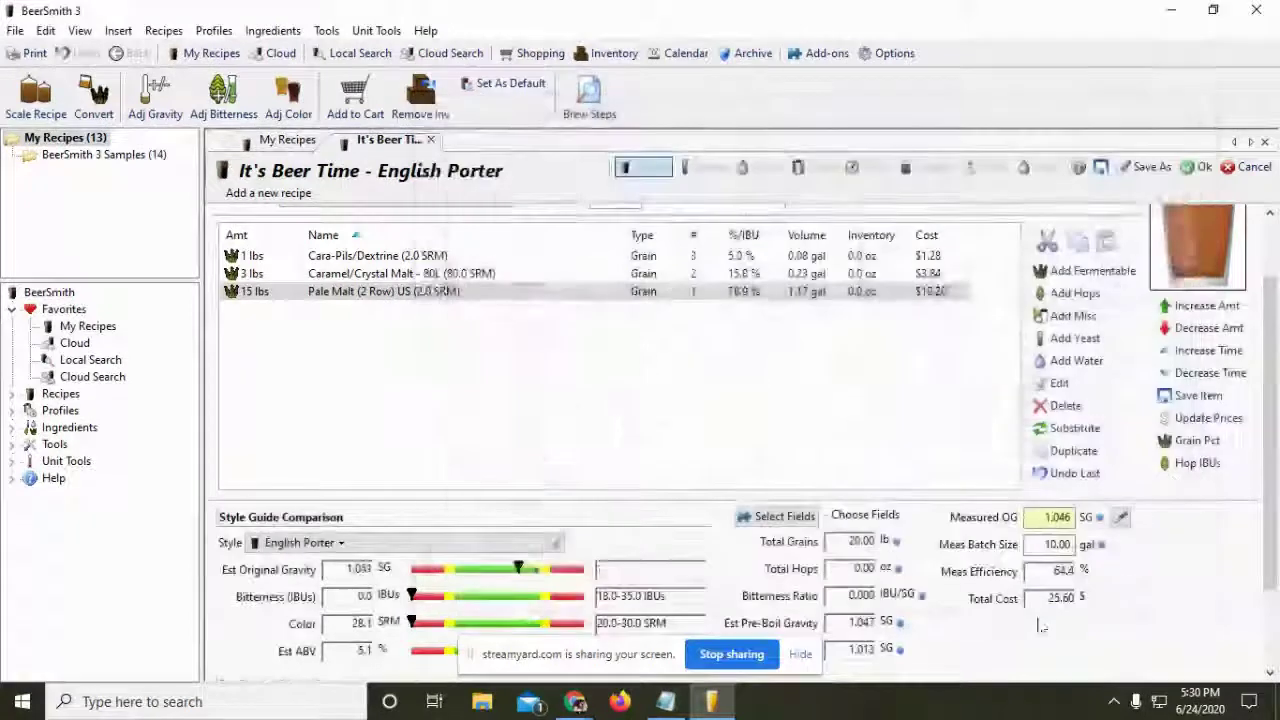
# Check the English Porter brewing notes for the recommended BU:GU ratio
pyautogui.scroll(-1, 563, 530)
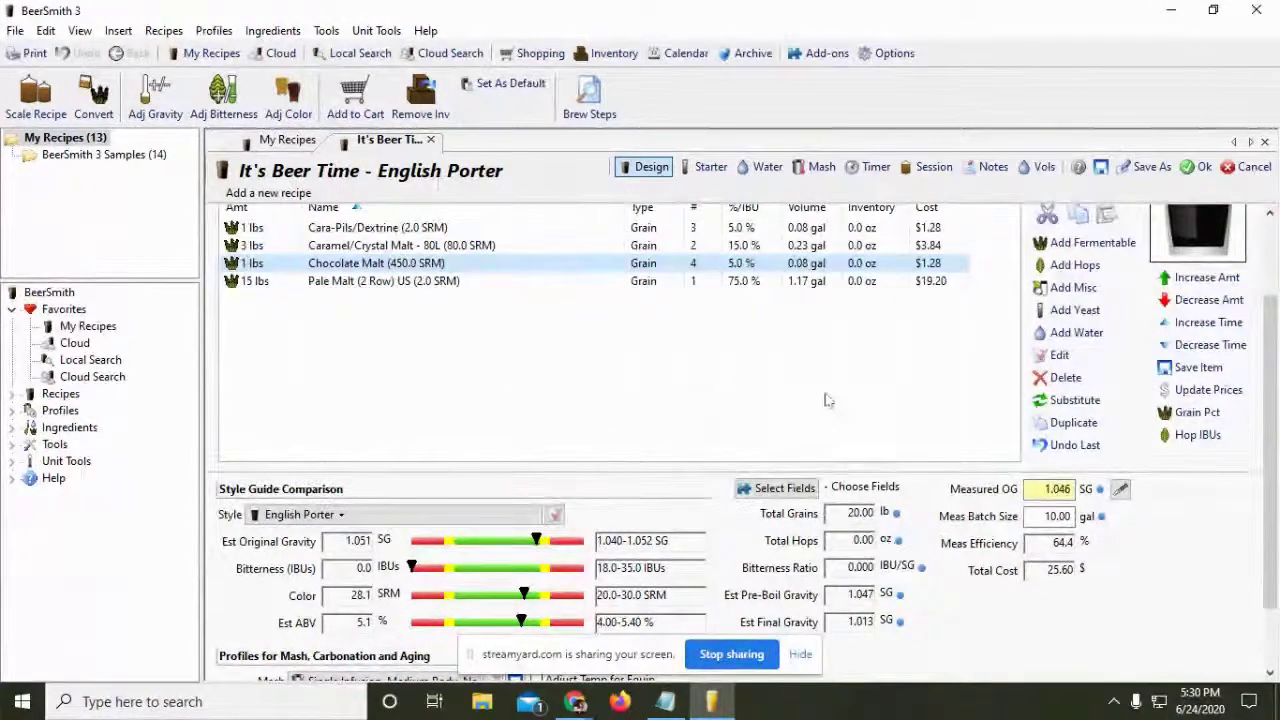
pyautogui.click(665, 701)
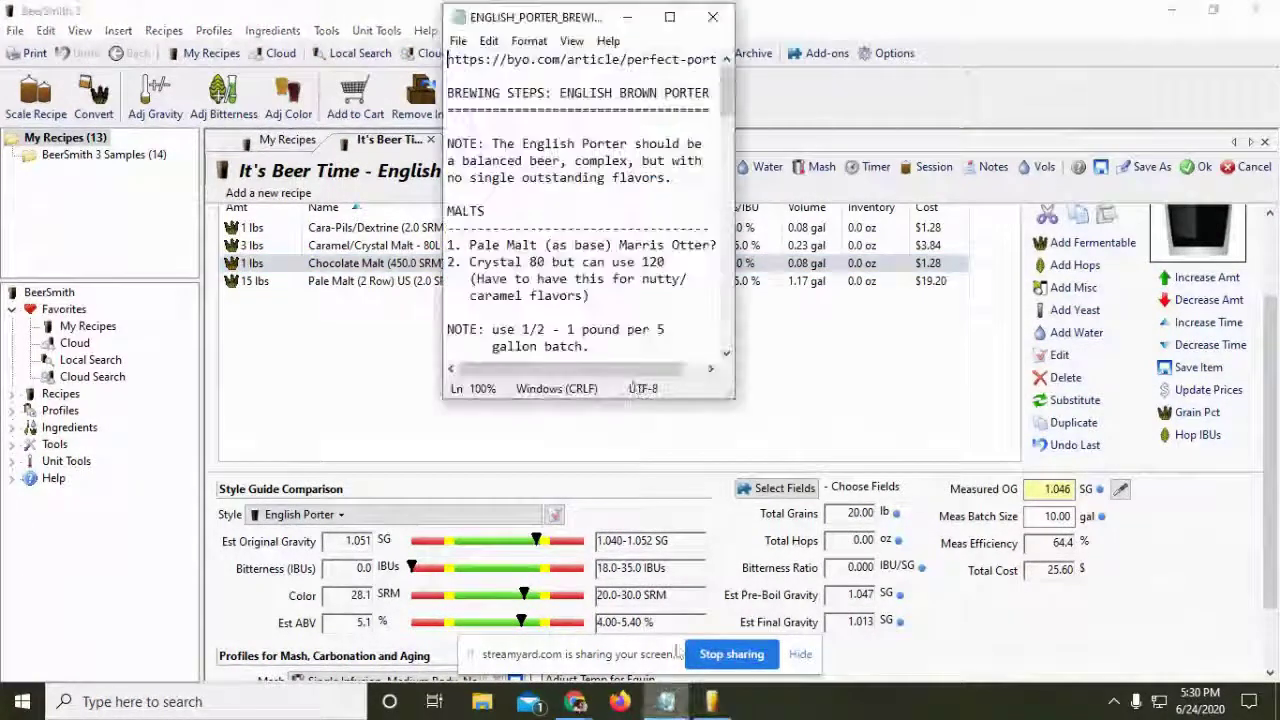
pyautogui.scroll(-15, 665, 327)
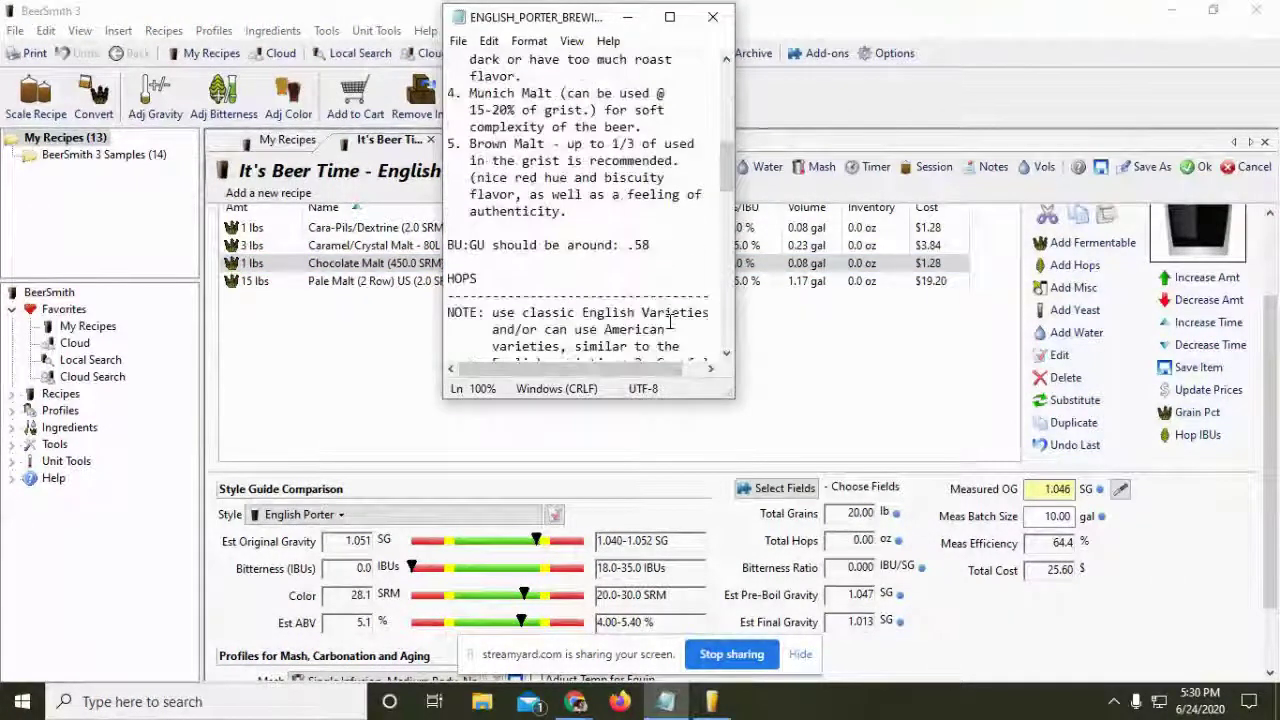
pyautogui.scroll(2, 670, 318)
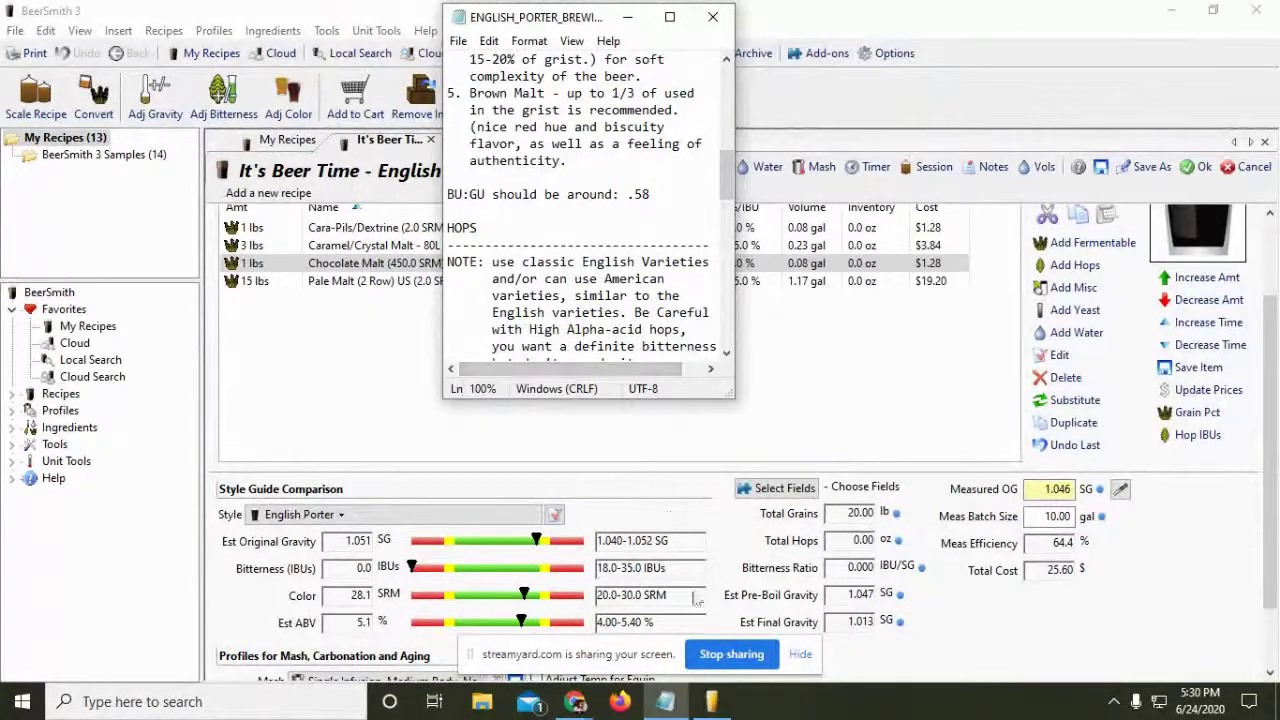
pyautogui.click(987, 646)
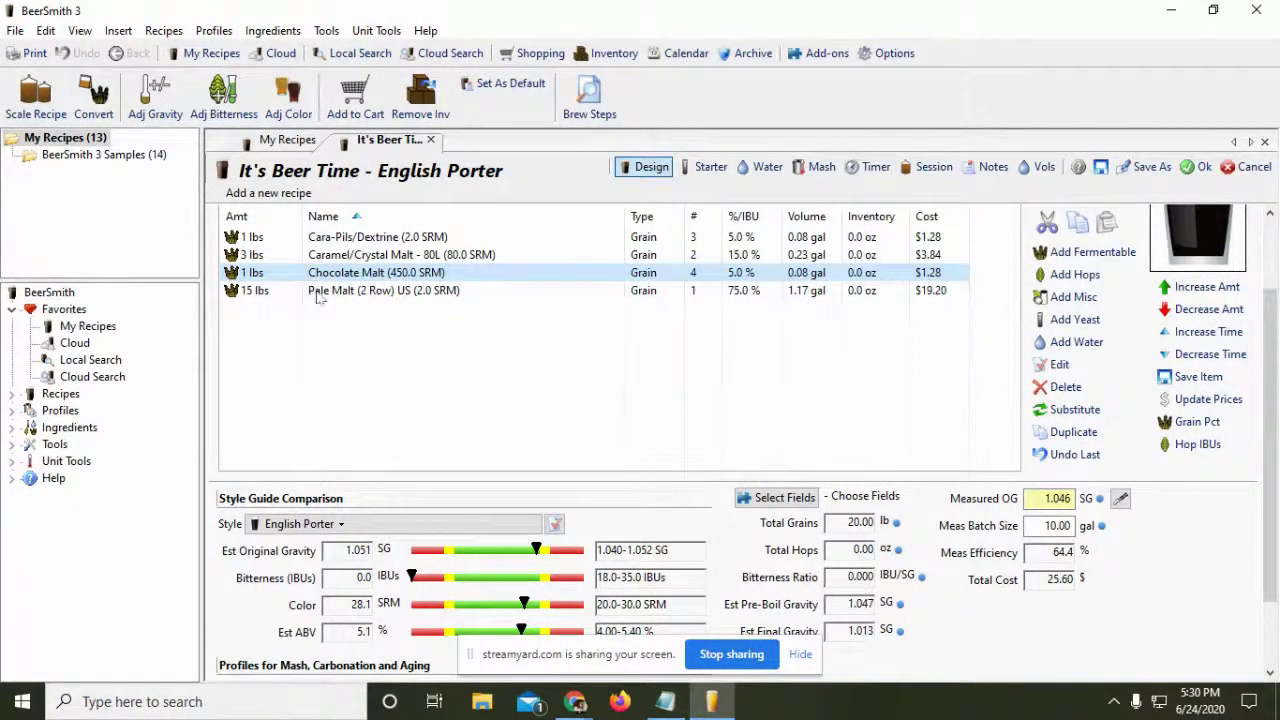
# Browse the hops available to add and check the brewing notes for the recommended English bittering variety
pyautogui.click(1088, 276)
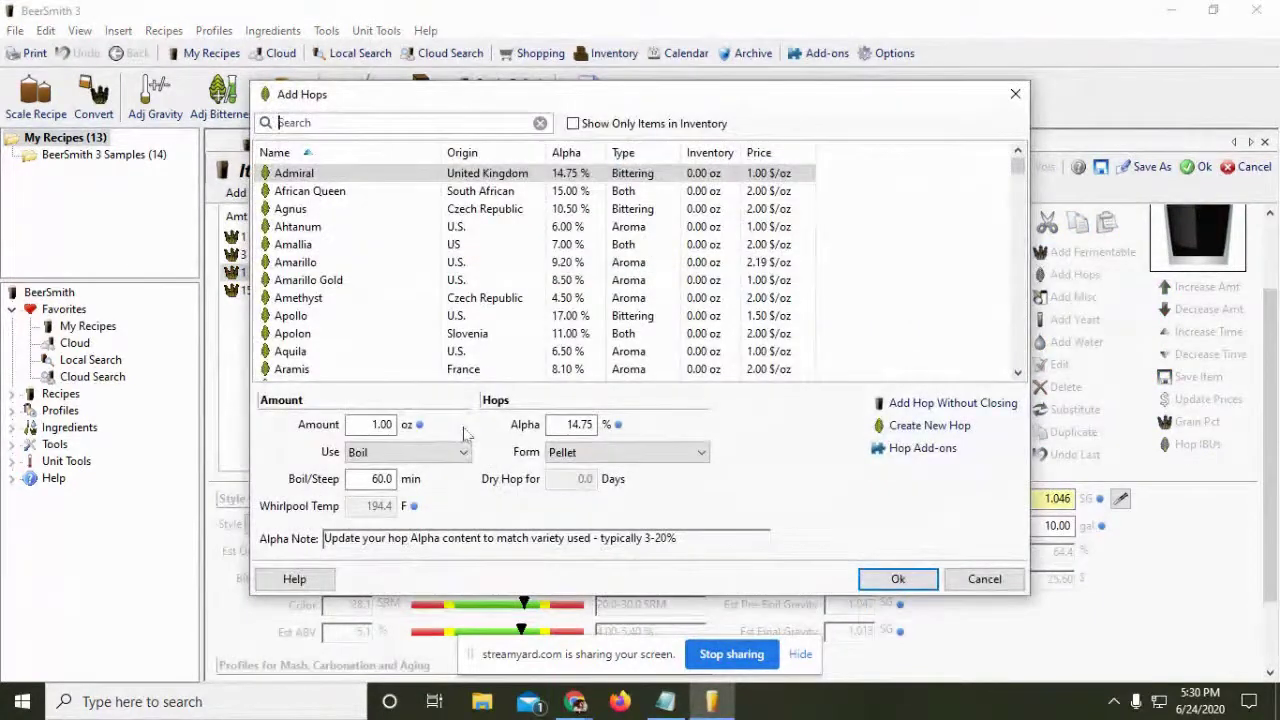
pyautogui.scroll(-15, 468, 333)
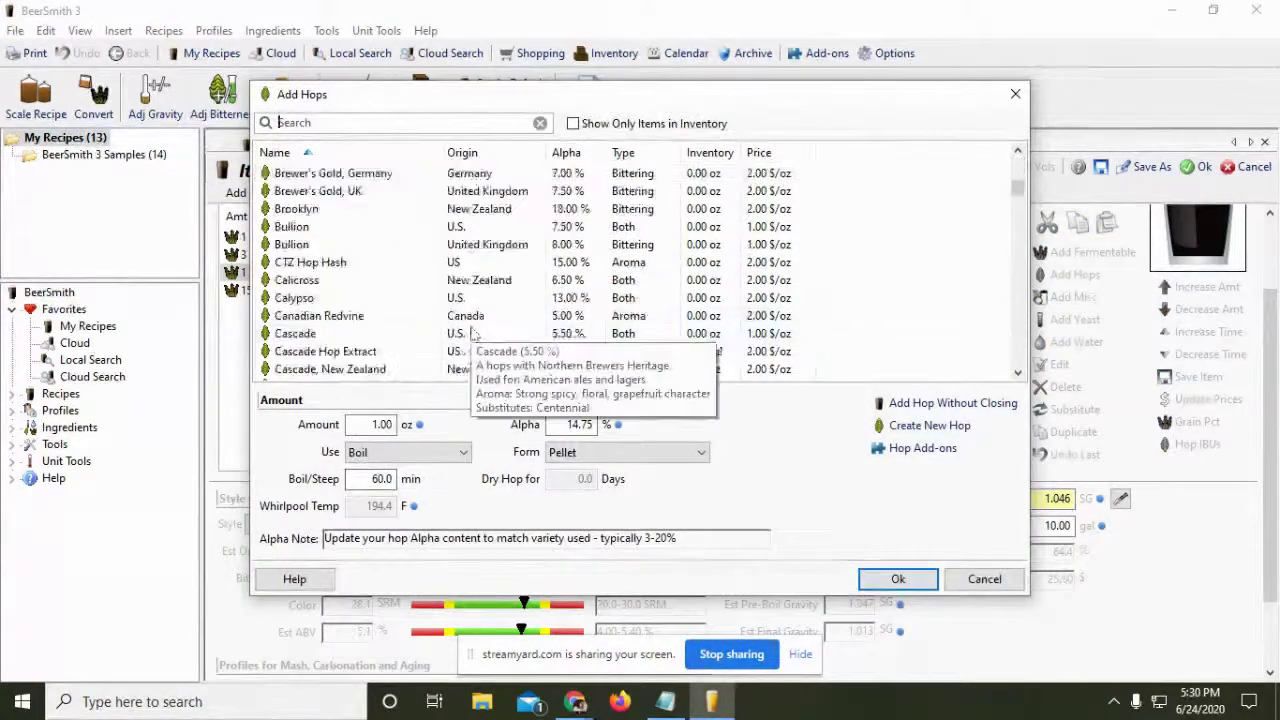
pyautogui.scroll(-20, 468, 333)
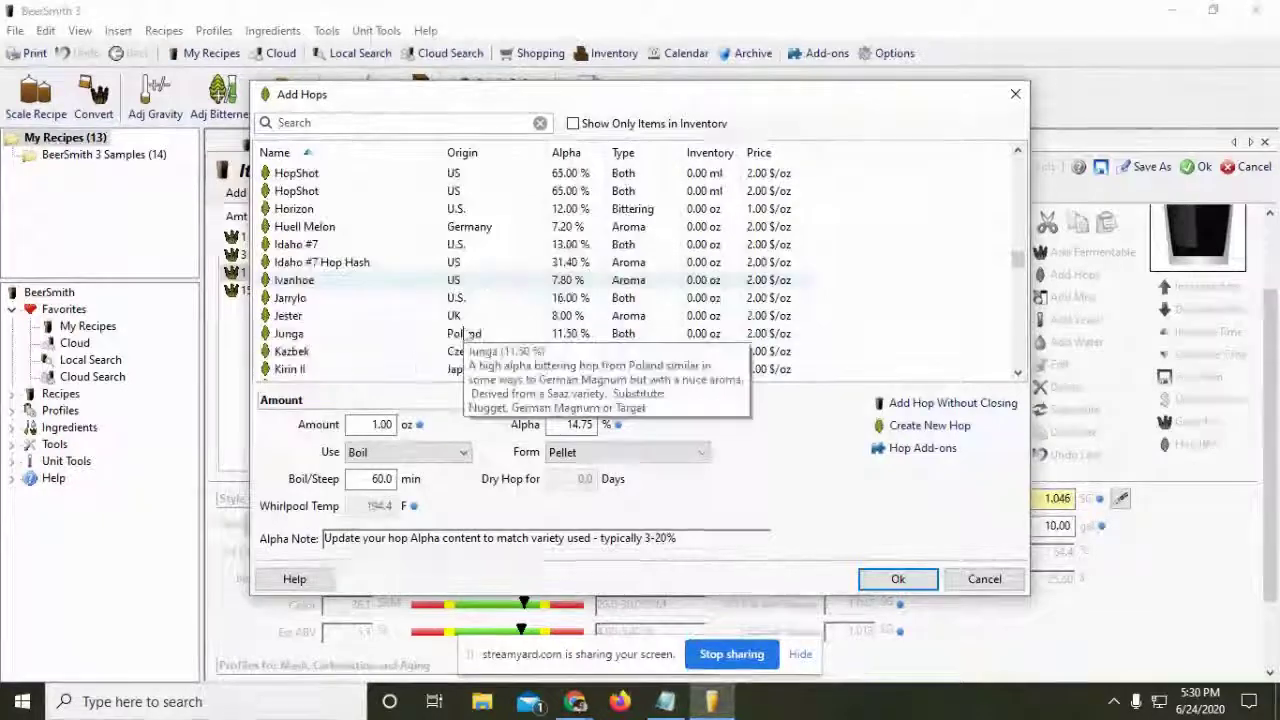
pyautogui.scroll(-20, 468, 333)
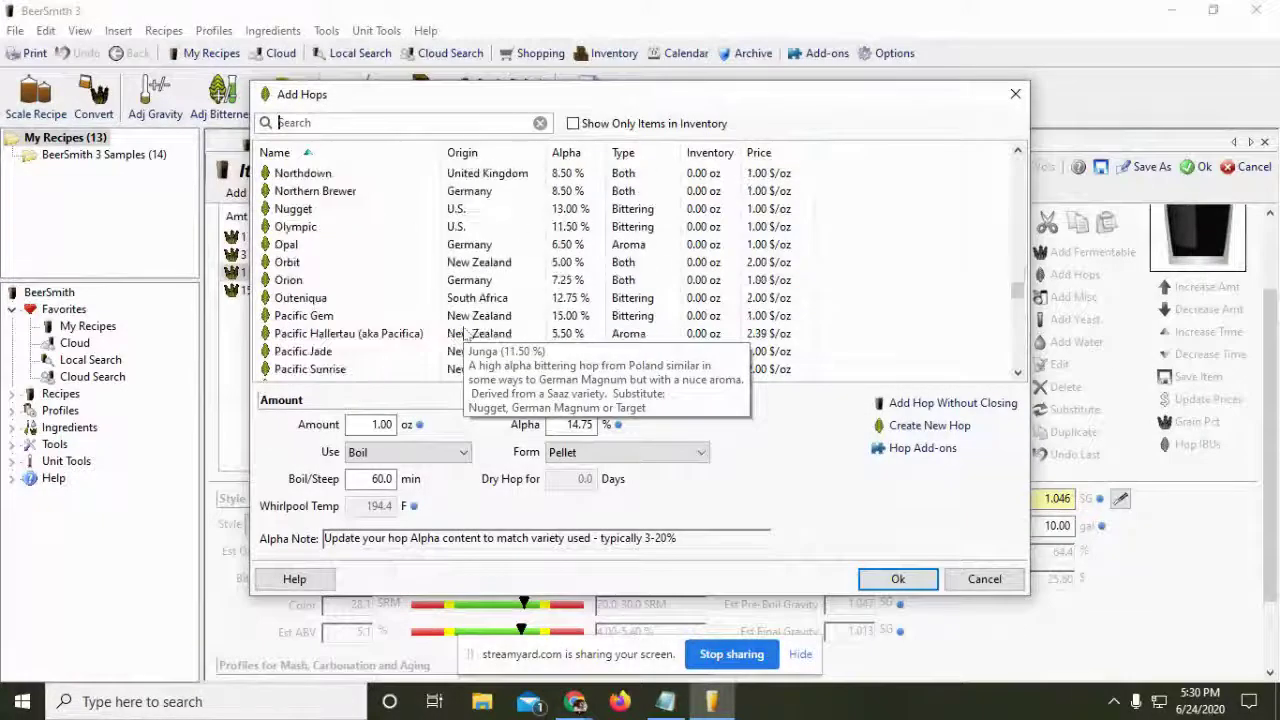
pyautogui.scroll(-3, 462, 334)
pyautogui.scroll(2, 457, 334)
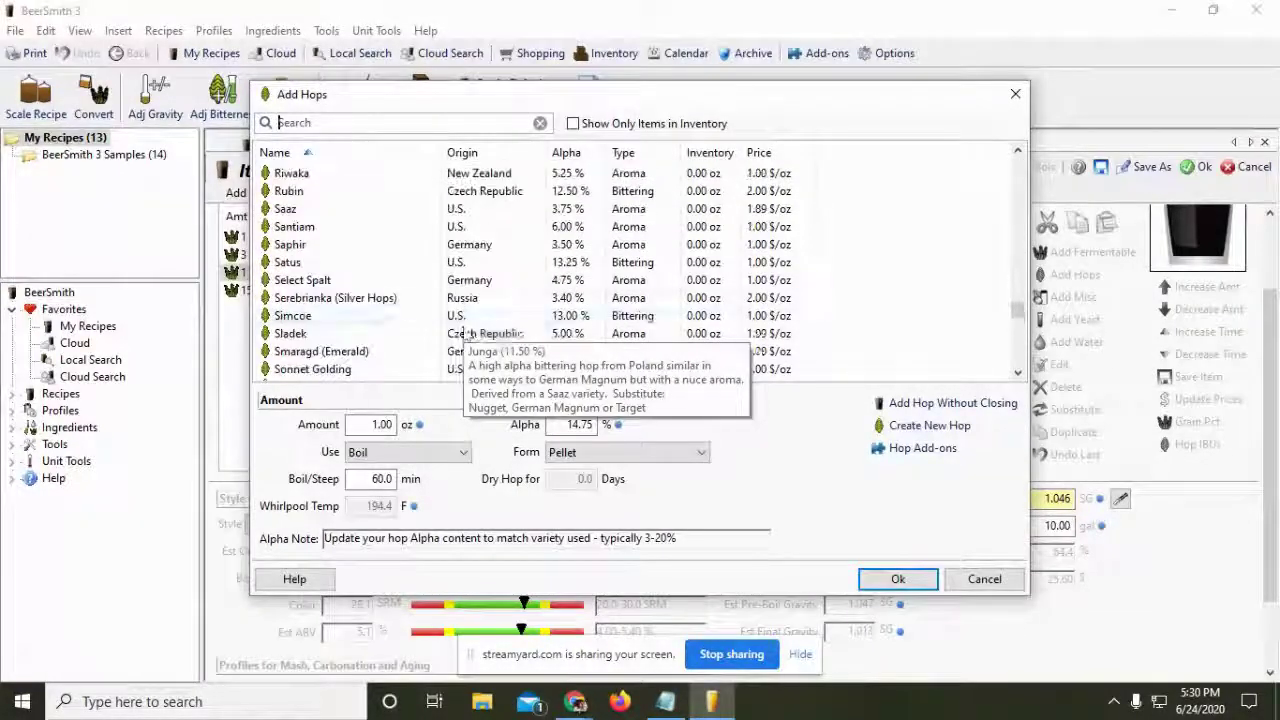
pyautogui.moveTo(1018, 316); pyautogui.dragTo(1016, 276)
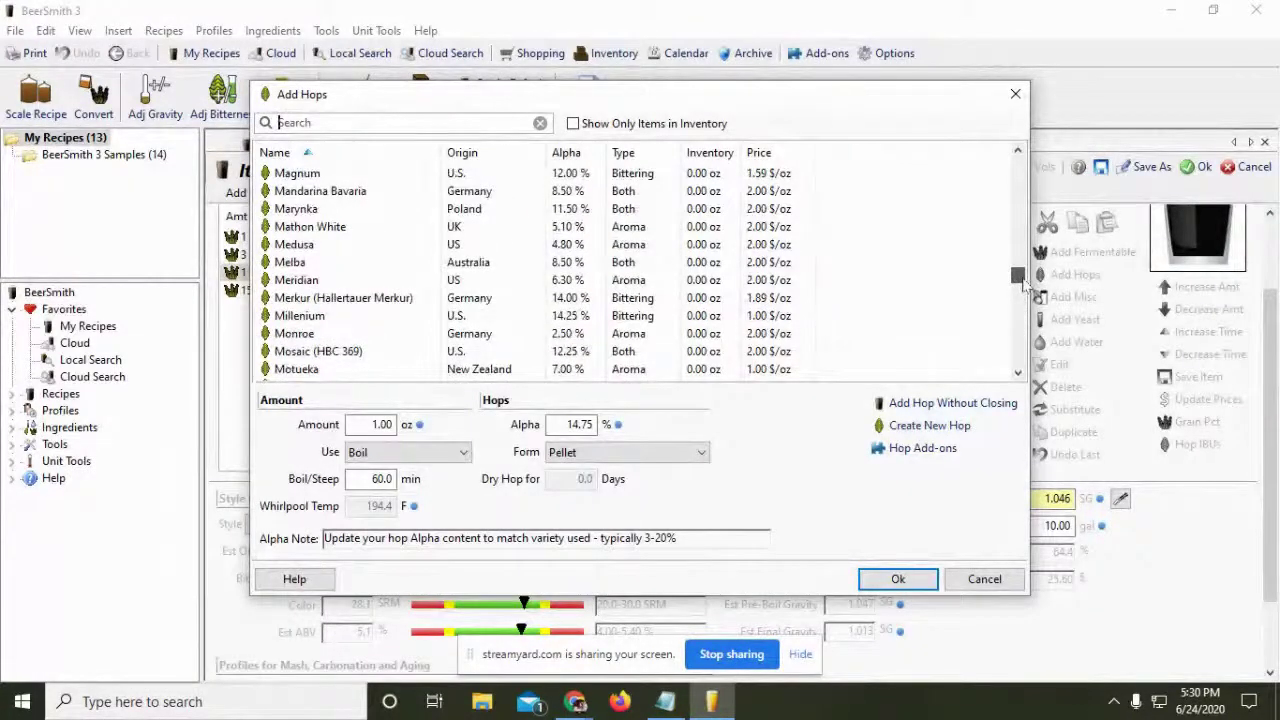
pyautogui.moveTo(1022, 285); pyautogui.dragTo(1018, 266)
pyautogui.click(665, 701)
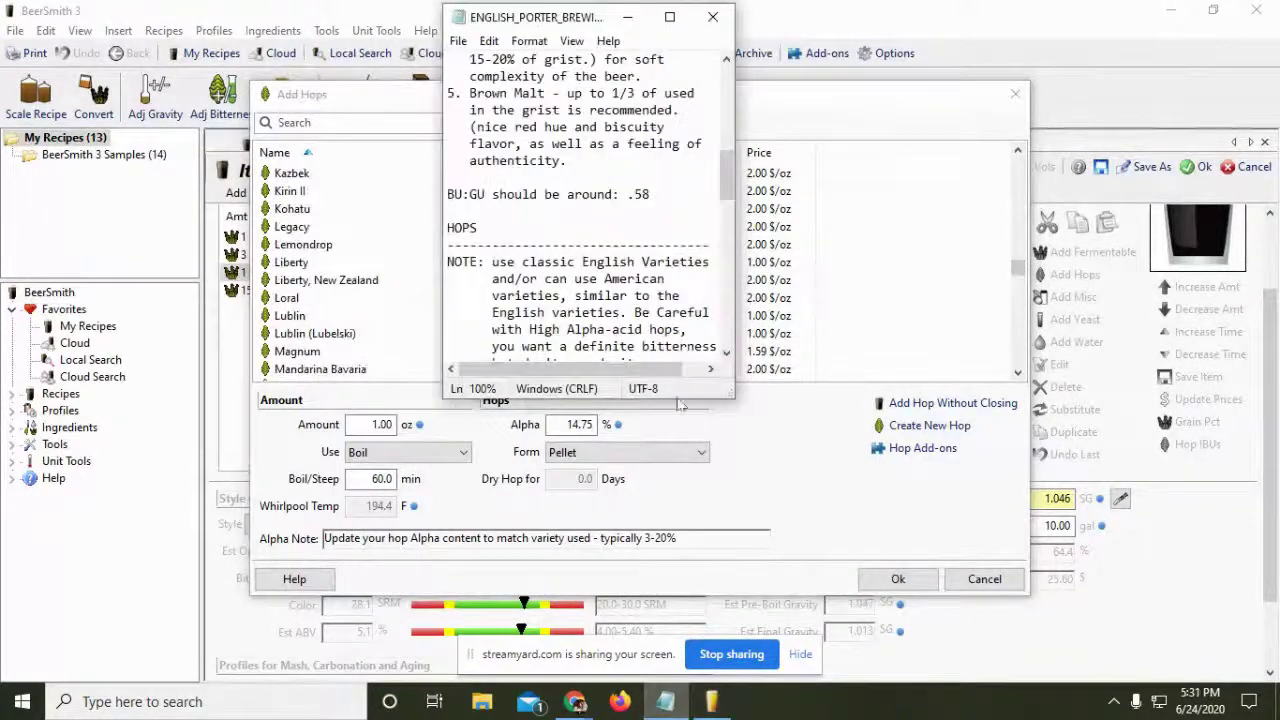
pyautogui.scroll(-5, 617, 207)
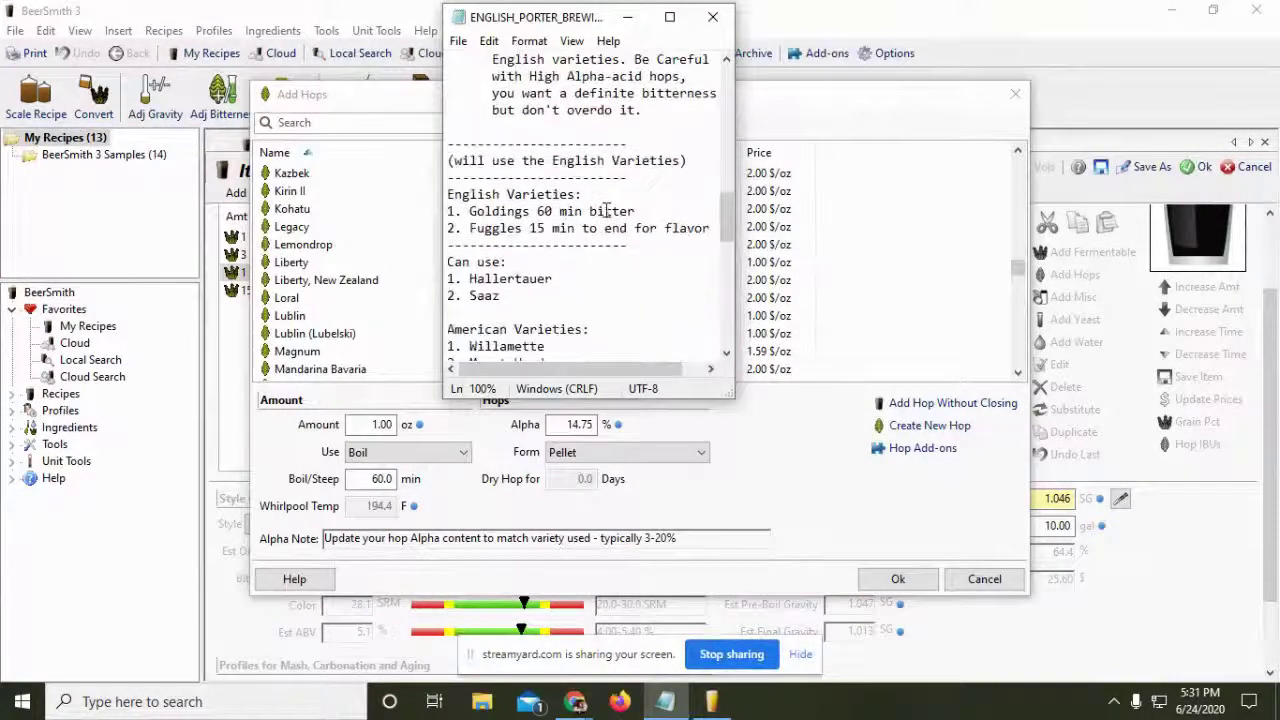
# Add 2 oz of United Kingdom Goldings, East Kent to the recipe as a 60-minute boil hop
pyautogui.click(357, 263)
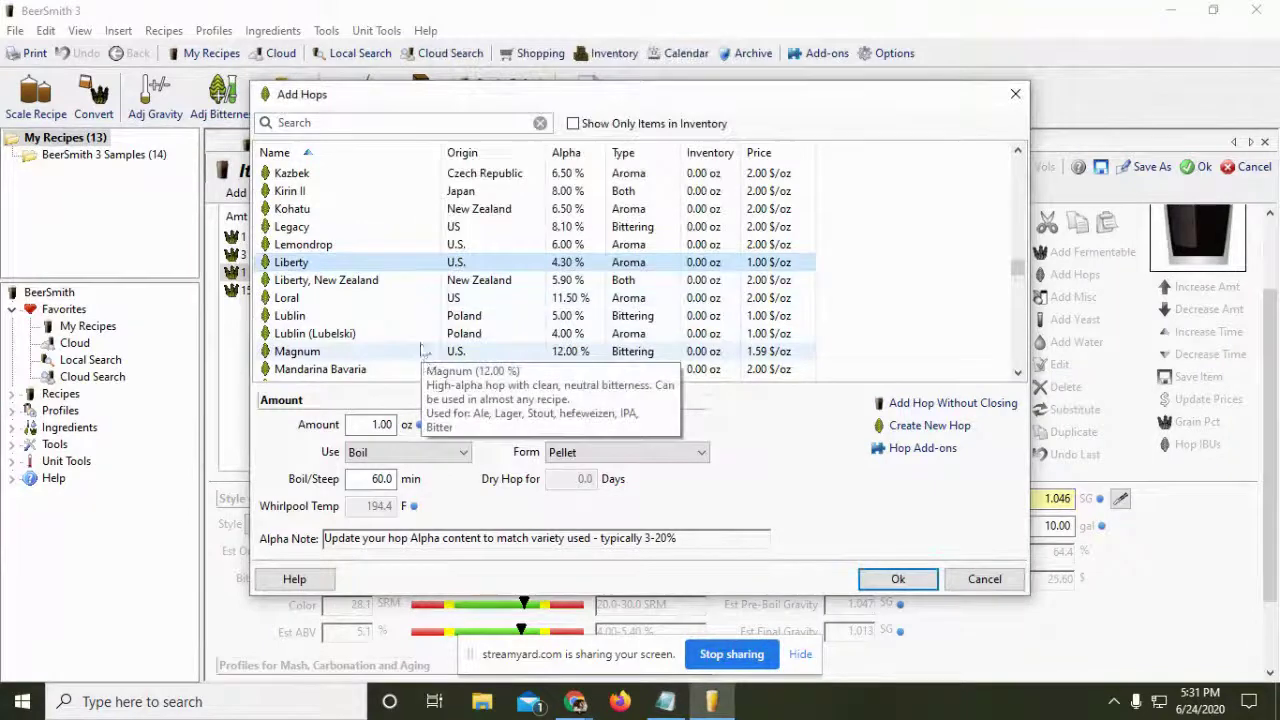
pyautogui.scroll(-7, 415, 290)
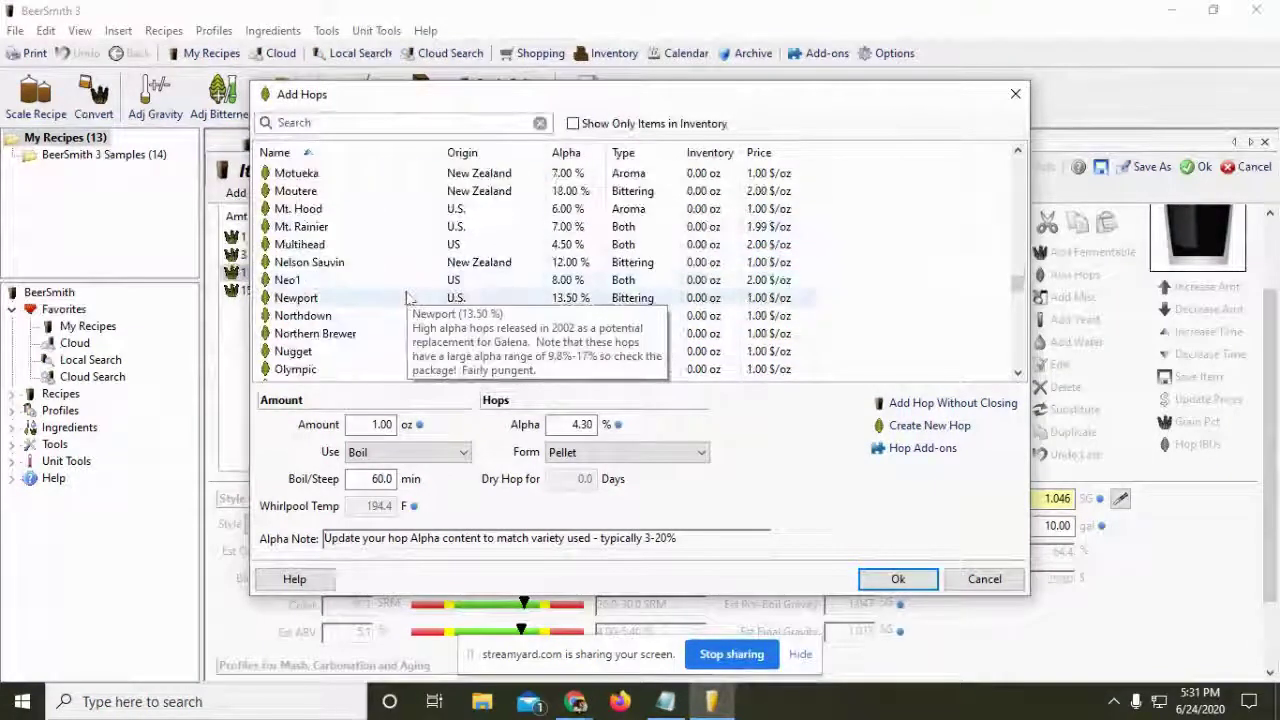
pyautogui.scroll(5, 403, 300)
pyautogui.scroll(10, 400, 300)
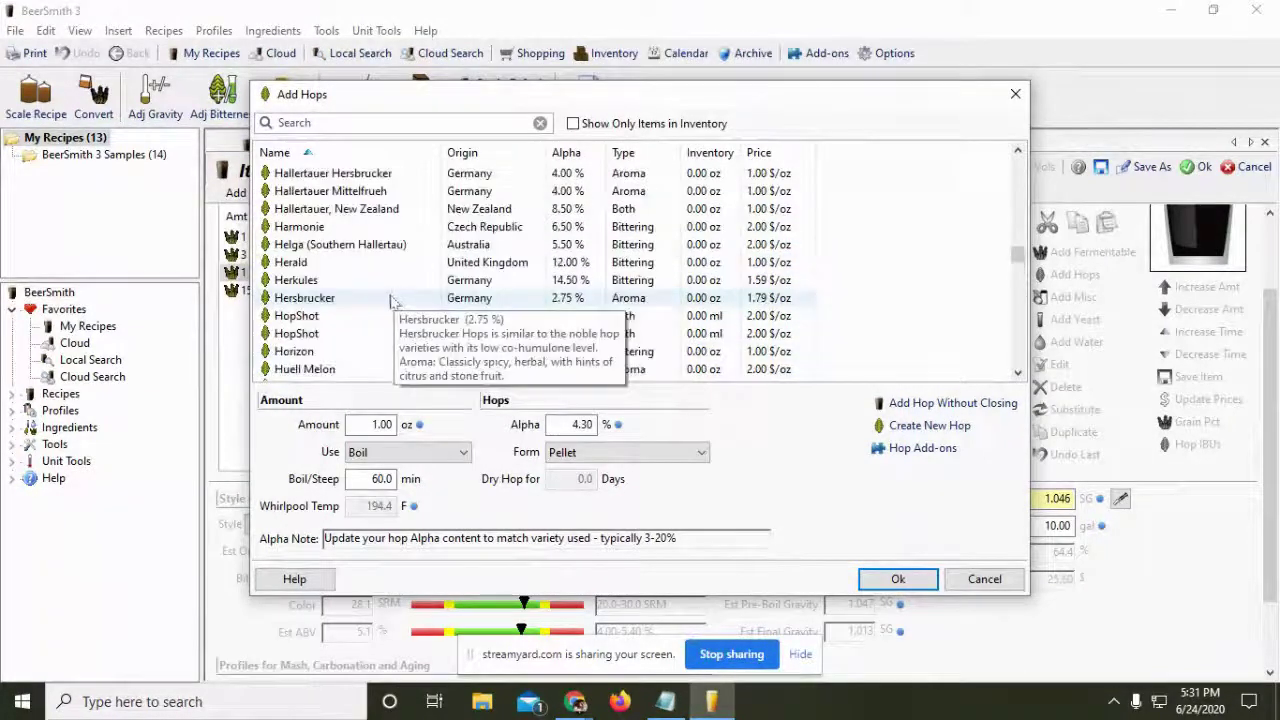
pyautogui.scroll(2, 388, 302)
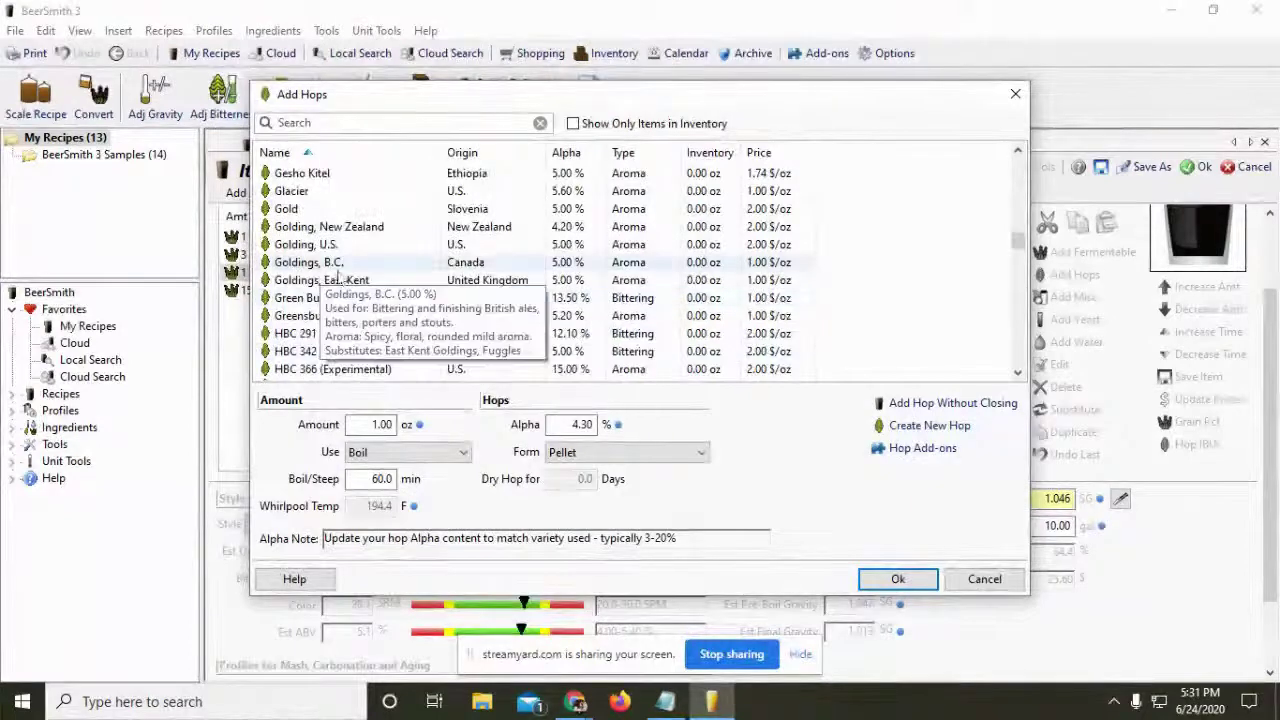
pyautogui.click(347, 284)
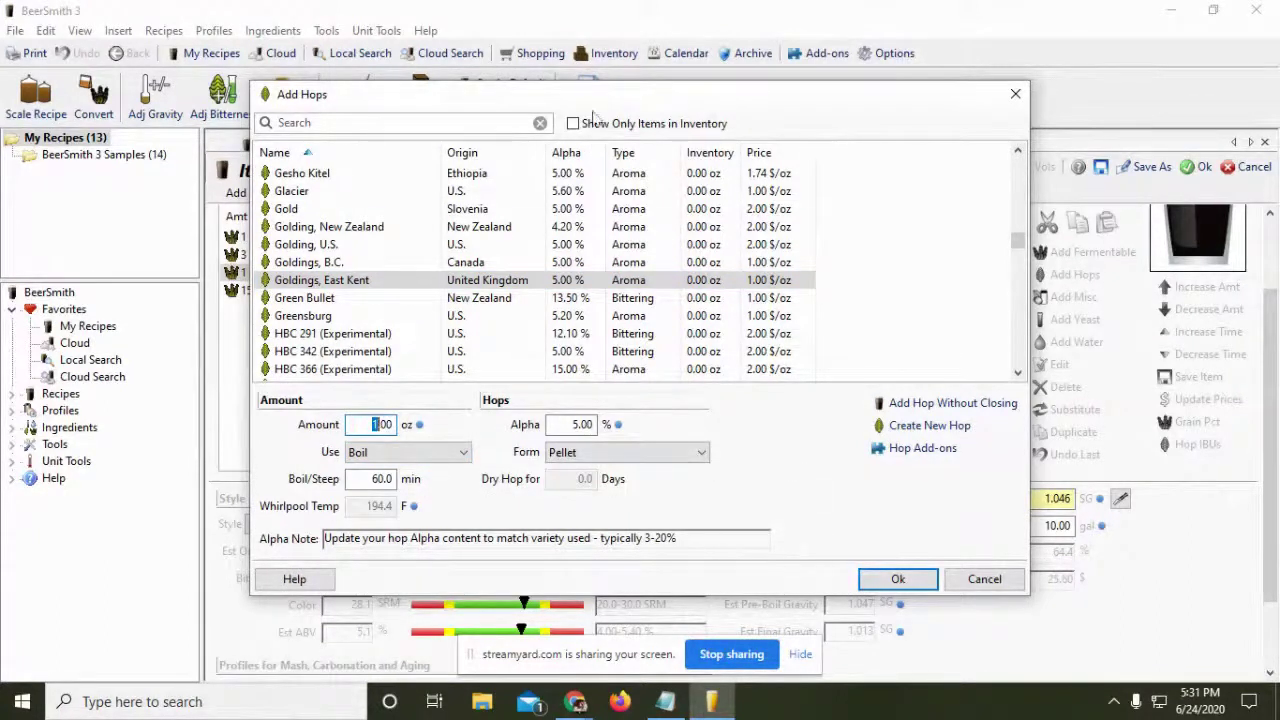
pyautogui.moveTo(612, 101); pyautogui.dragTo(657, 134)
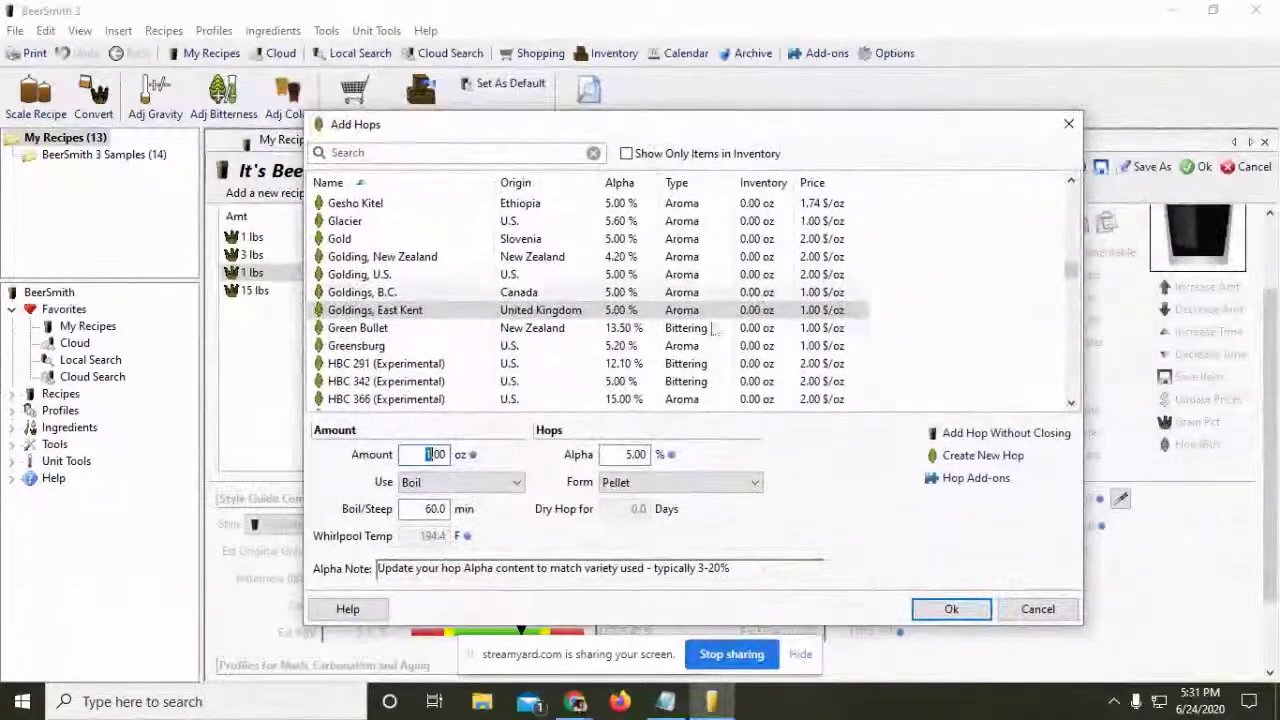
pyautogui.moveTo(716, 337)
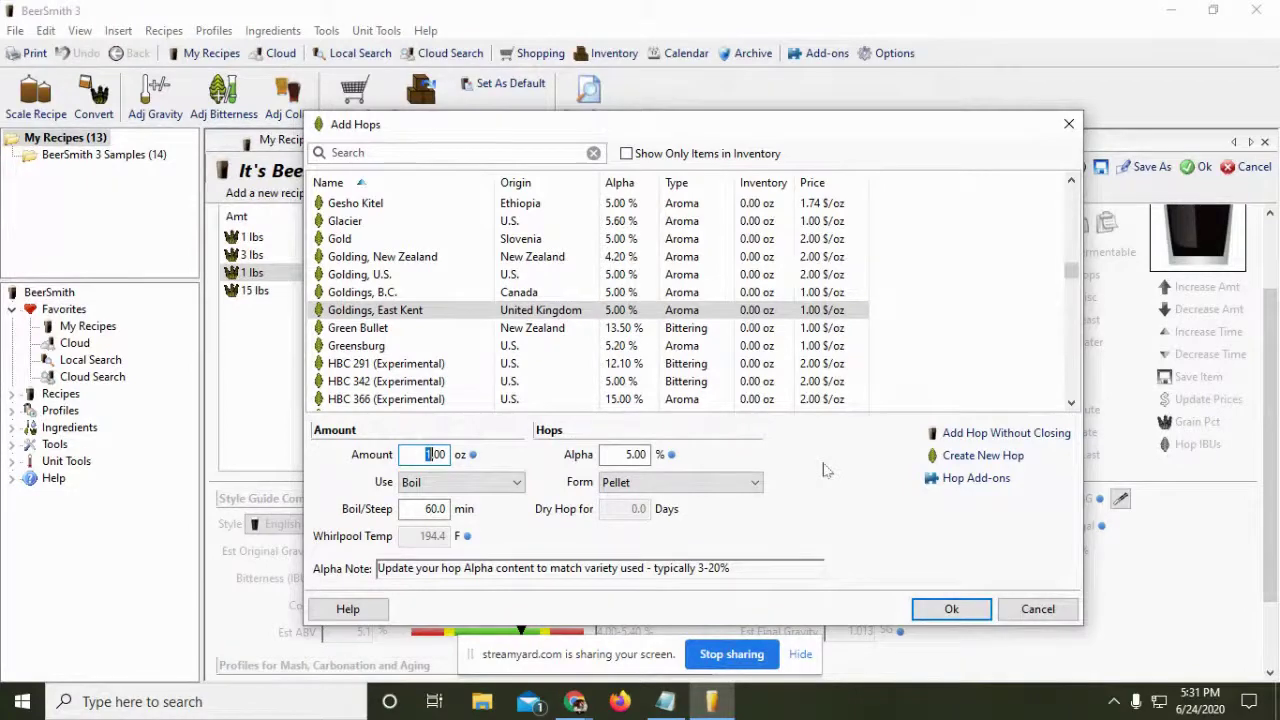
pyautogui.click(949, 609)
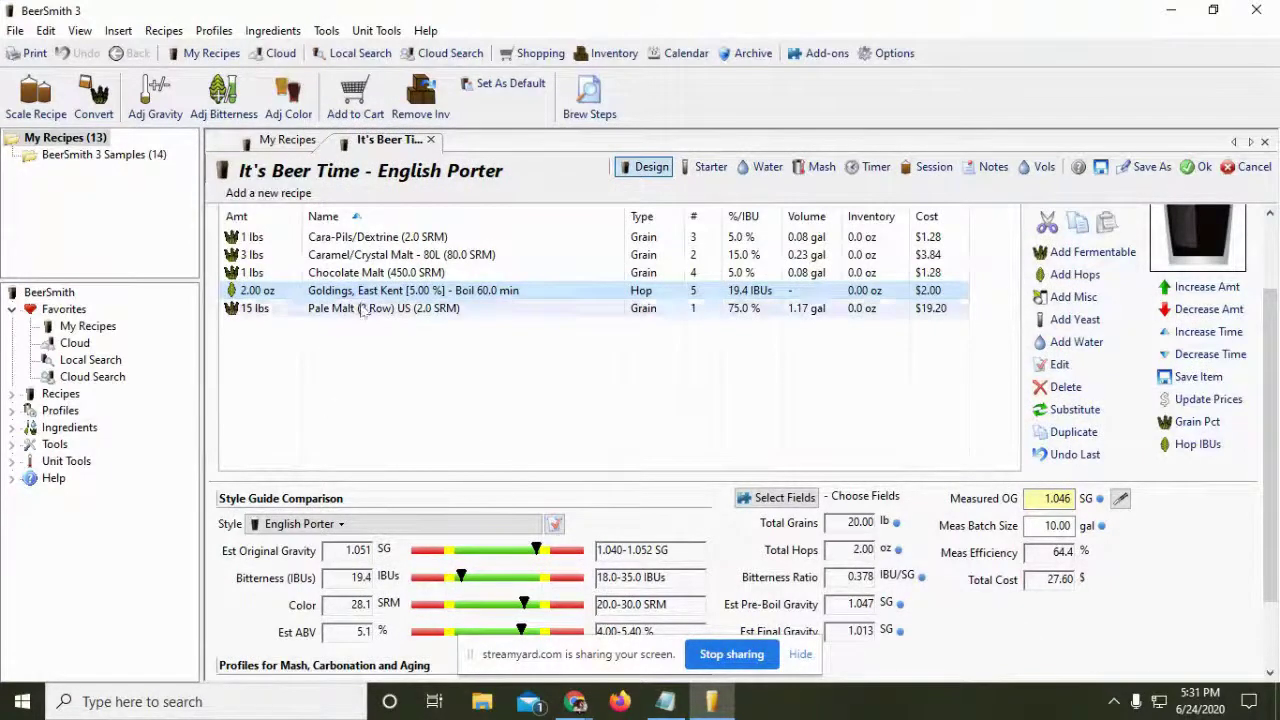
# Raise the Goldings, East Kent amount to 3 oz, checking the bitterness ratio against the .58 BU:GU target in the notes
pyautogui.moveTo(366, 293)
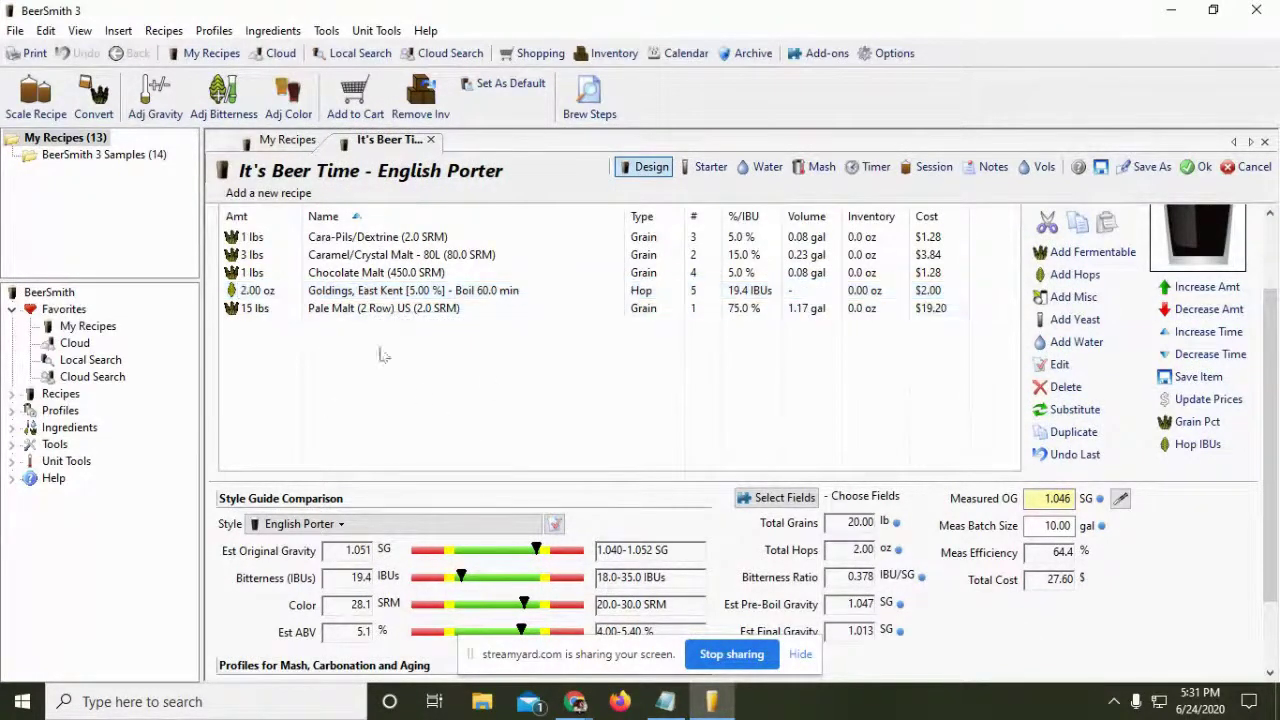
pyautogui.click(1207, 287)
pyautogui.click(1207, 287)
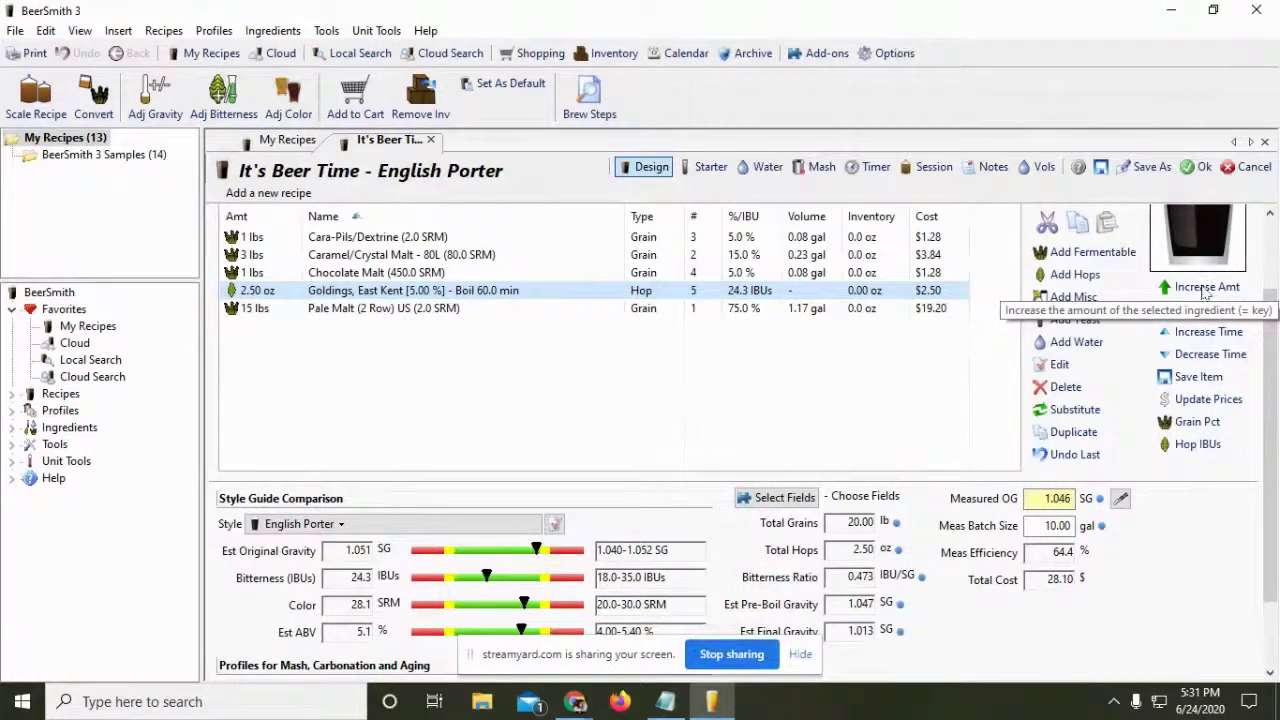
pyautogui.click(667, 703)
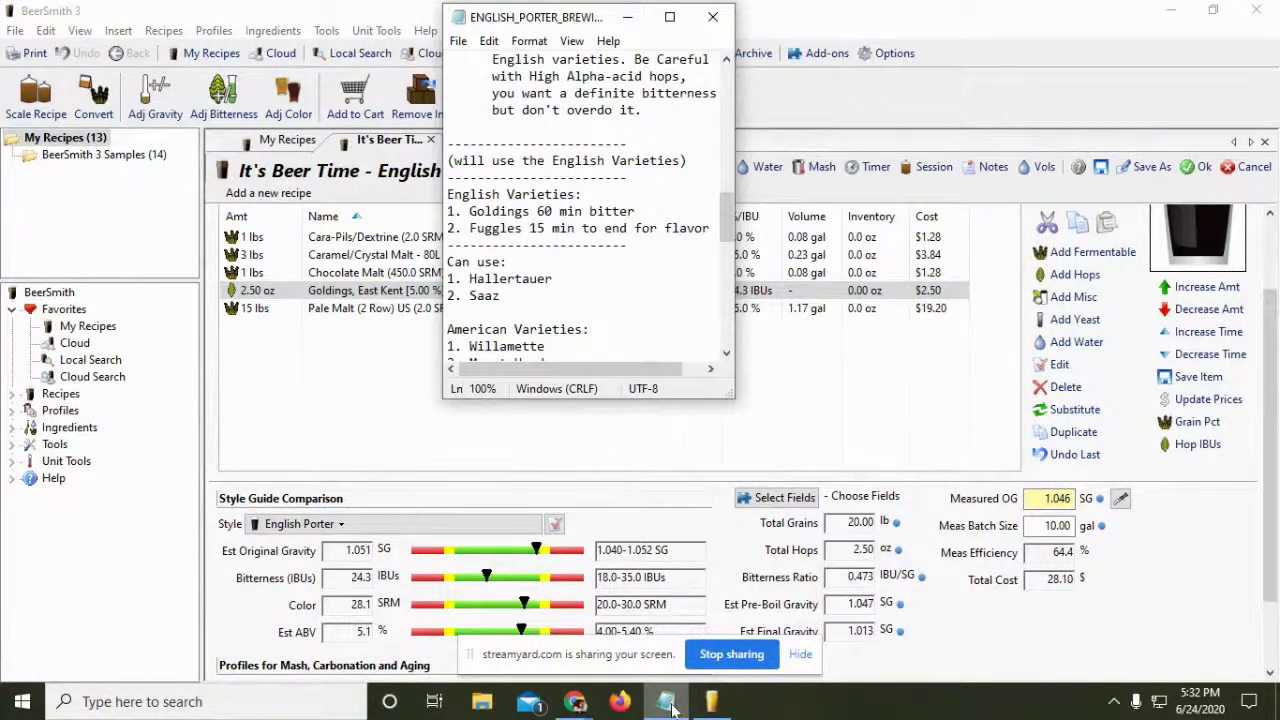
pyautogui.scroll(5, 640, 320)
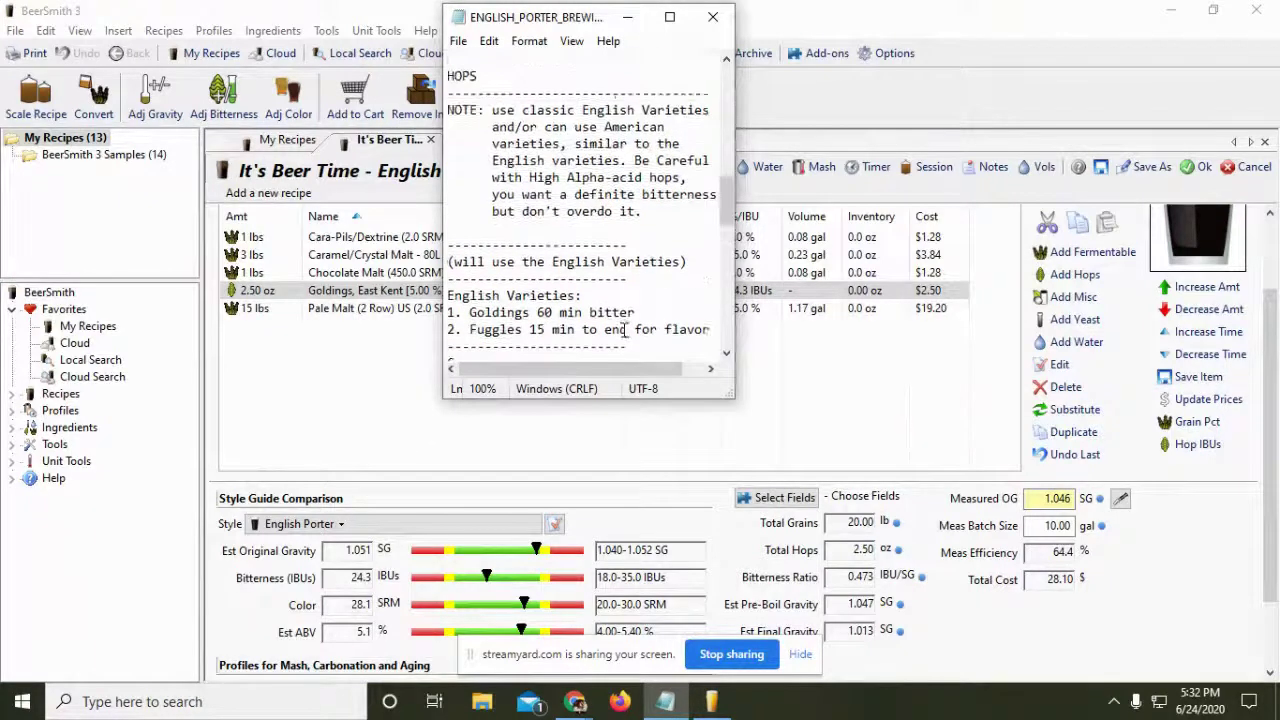
pyautogui.click(667, 703)
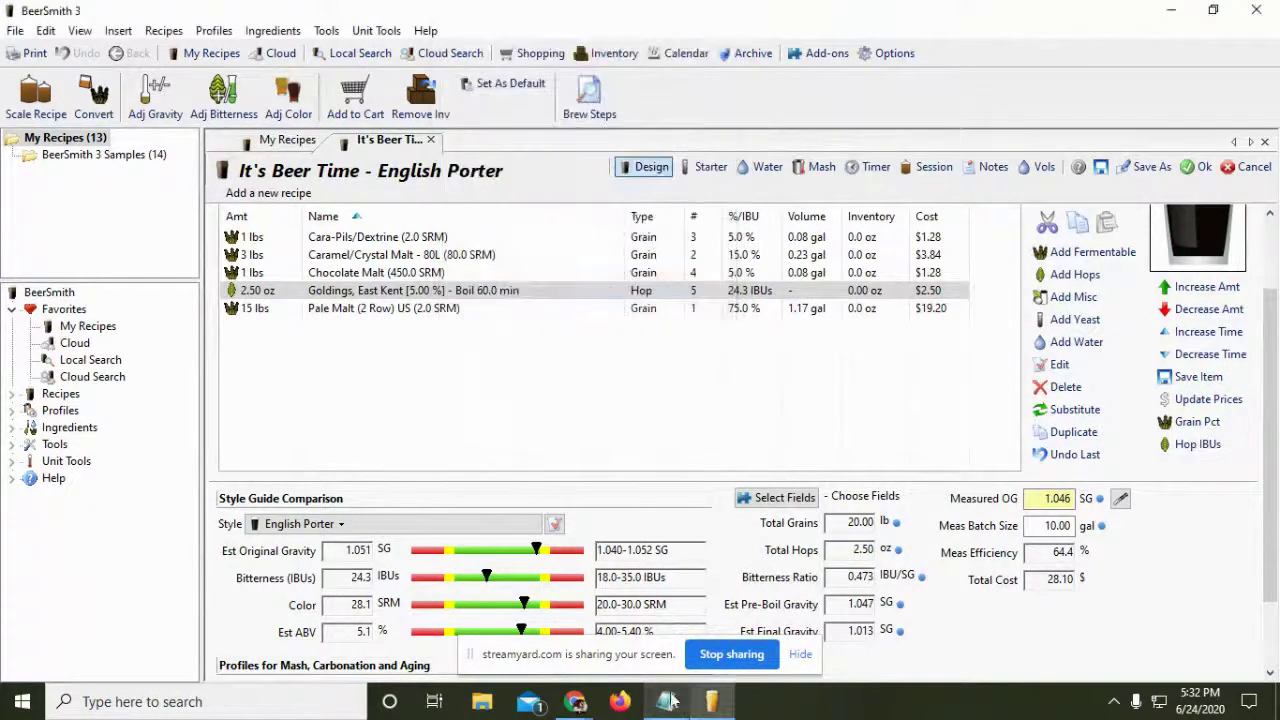
pyautogui.click(1205, 288)
pyautogui.click(1203, 289)
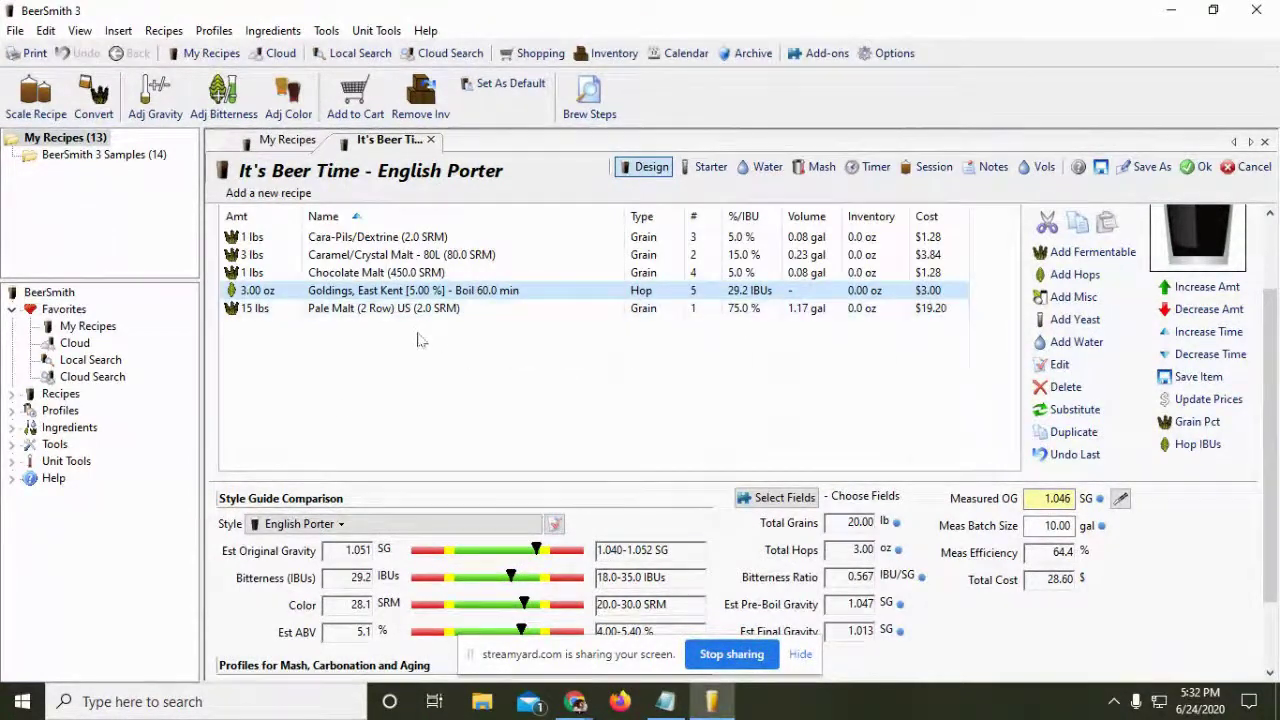
# Start adding another hop and check the brewing notes for the English flavor variety and its boil time
pyautogui.click(1070, 275)
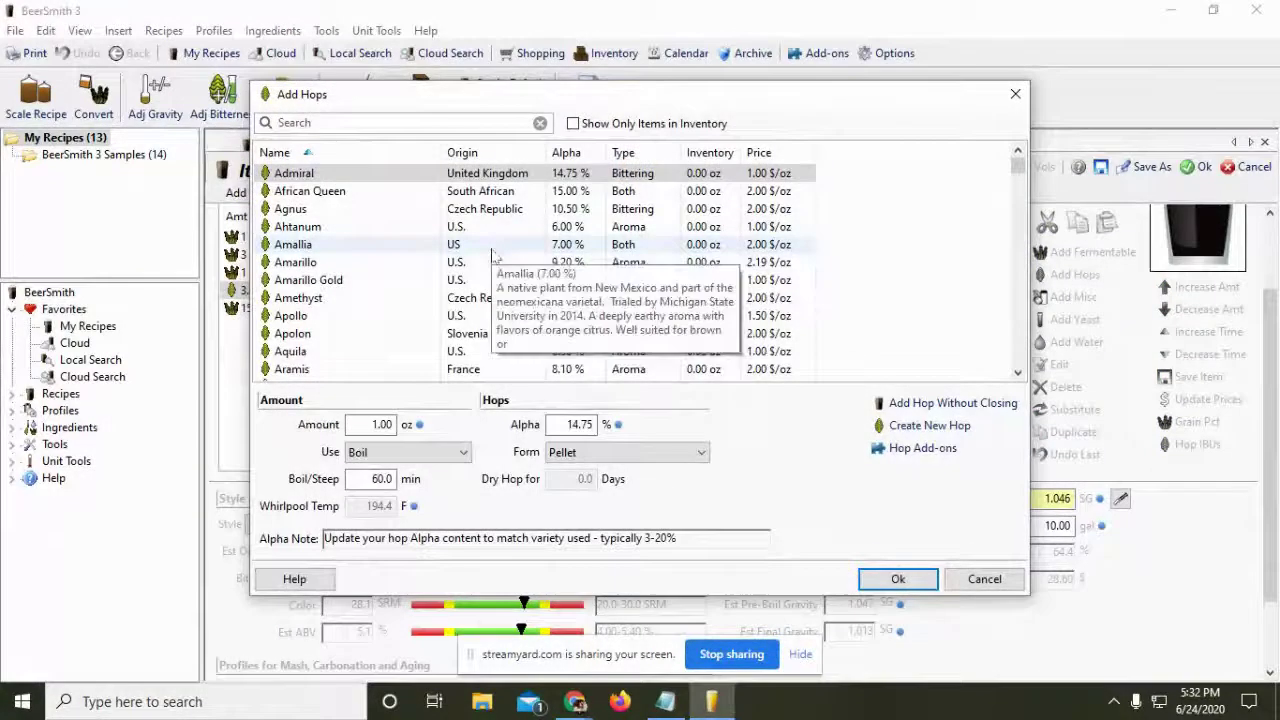
pyautogui.scroll(-1, 495, 280)
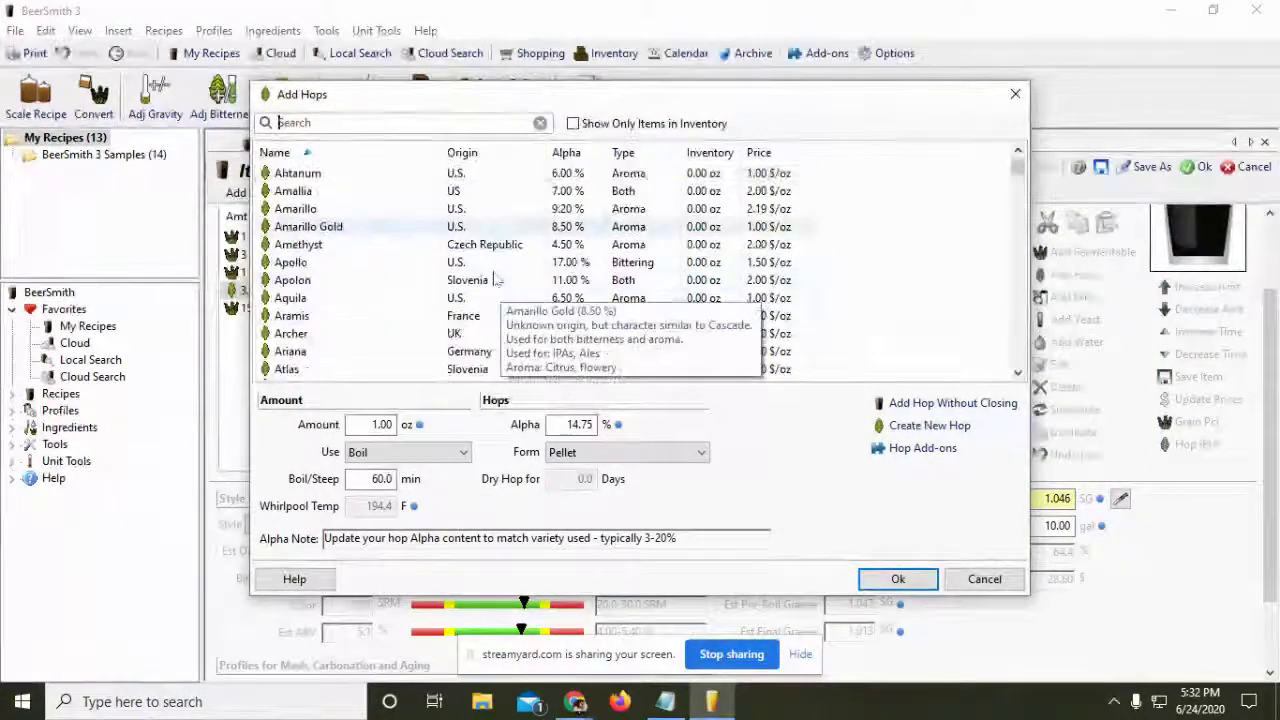
pyautogui.click(666, 704)
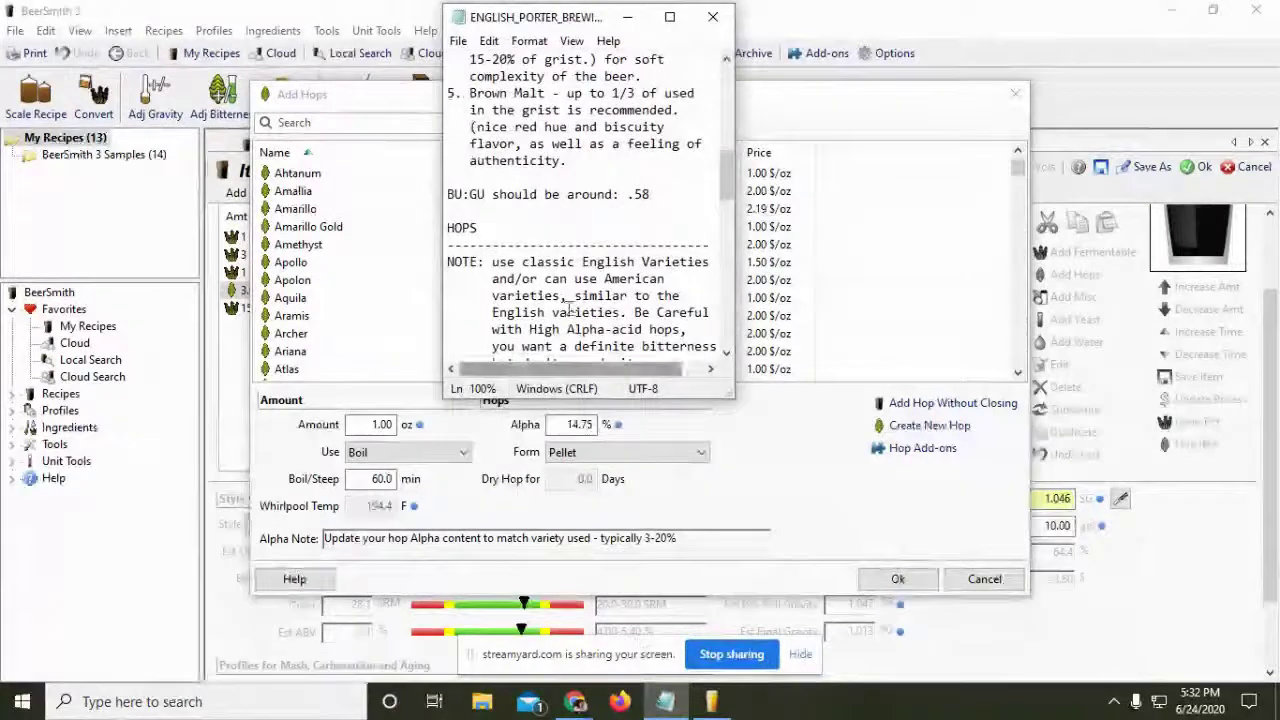
pyautogui.scroll(-1, 590, 295)
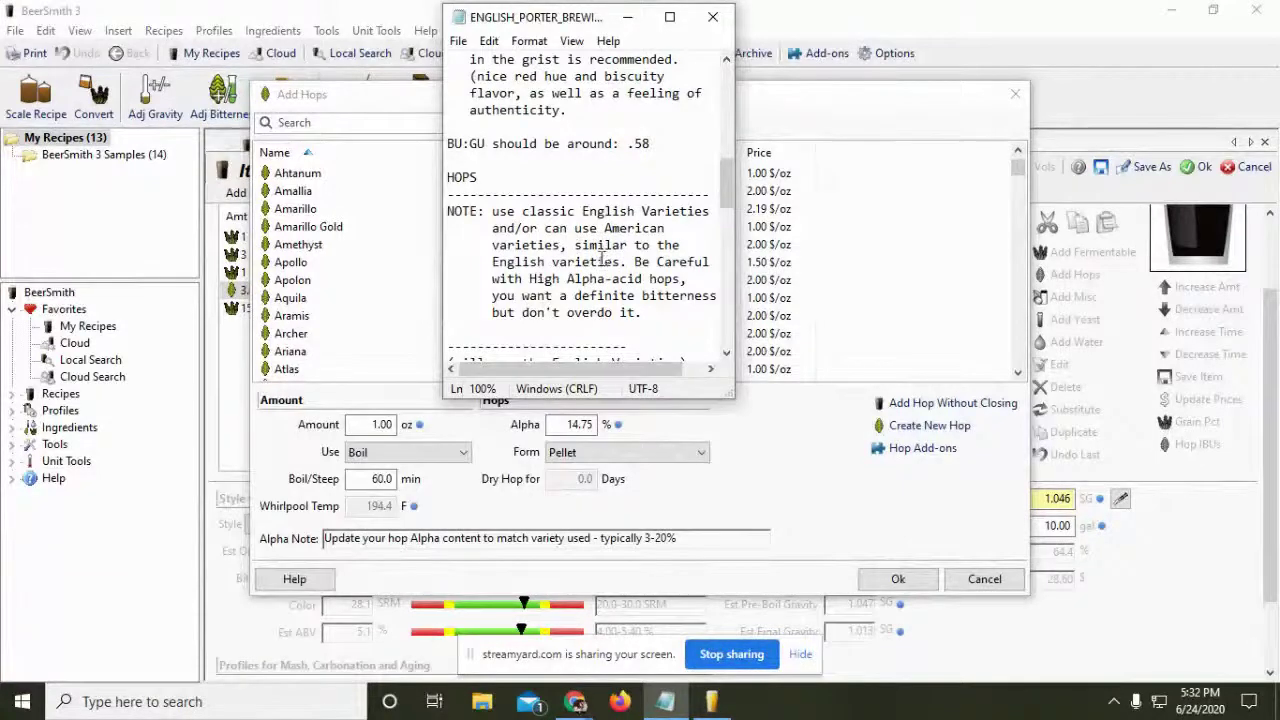
pyautogui.scroll(-1, 607, 262)
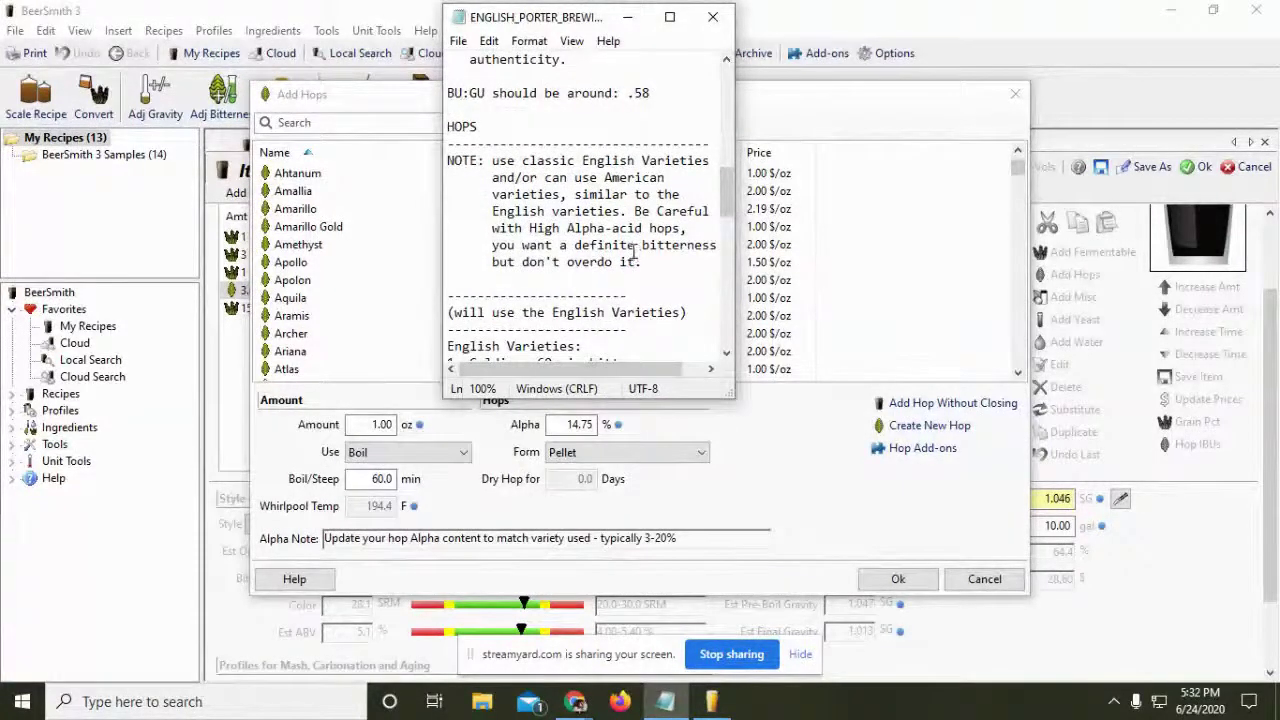
pyautogui.scroll(-2, 633, 270)
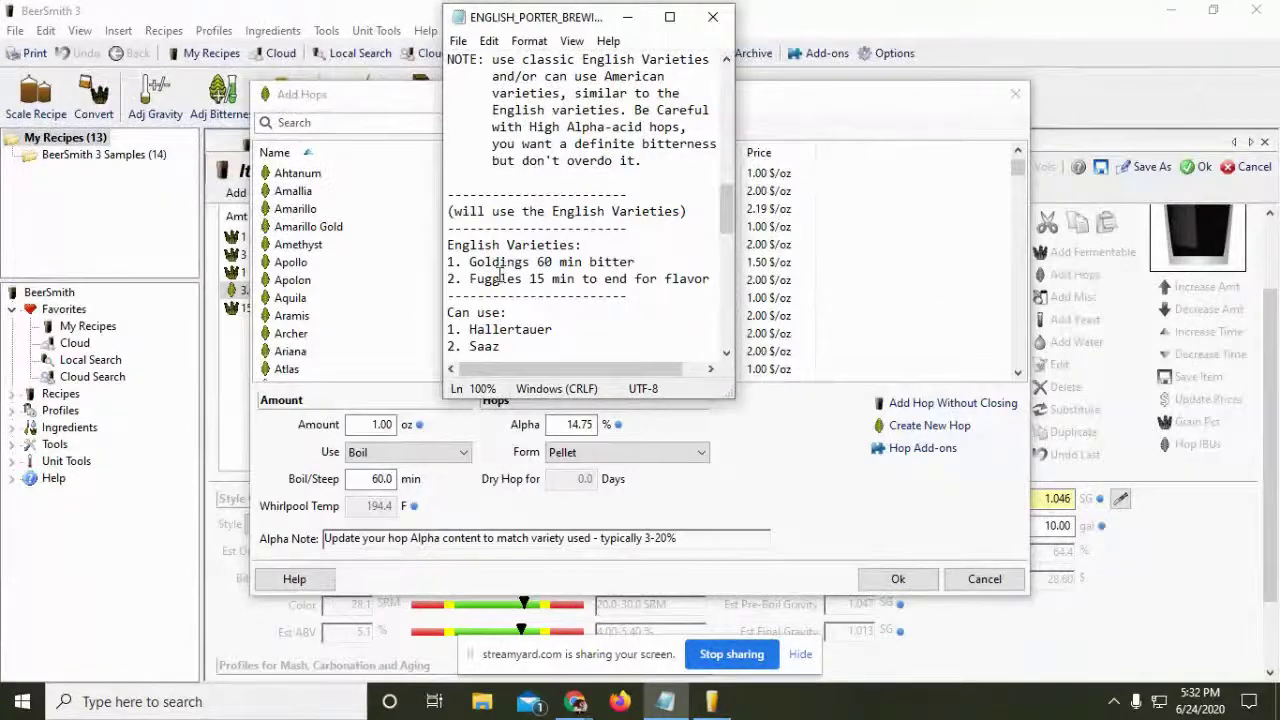
# Add 1 oz of United Kingdom Fuggle pellets to the recipe as a 15-minute boil hop
pyautogui.click(857, 308)
pyautogui.scroll(-15, 843, 306)
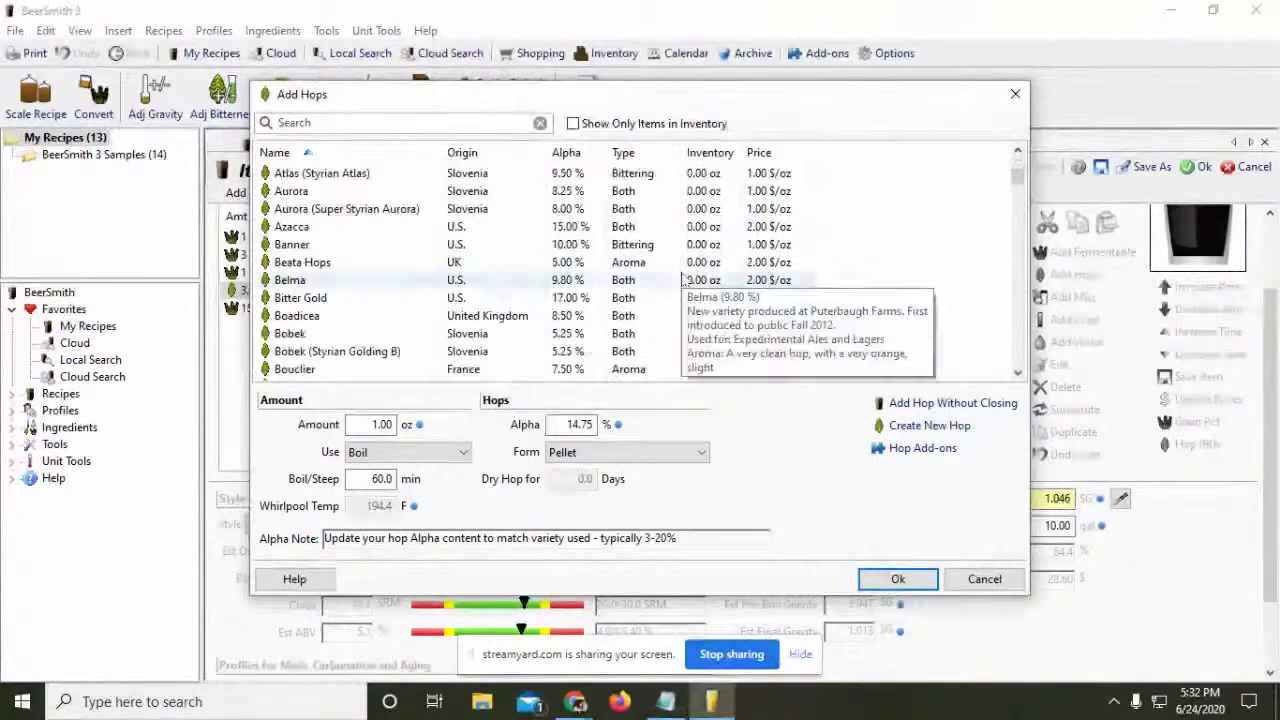
pyautogui.moveTo(1018, 210); pyautogui.dragTo(1012, 350)
pyautogui.scroll(-1, 851, 316)
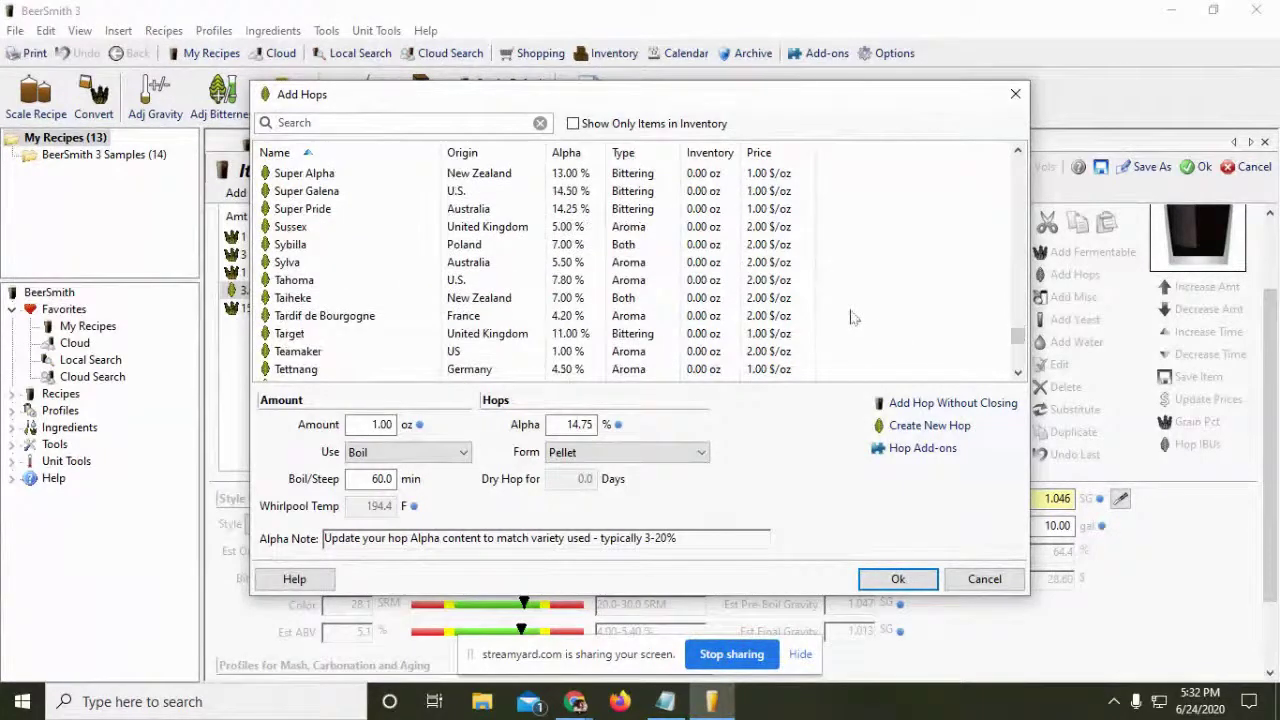
pyautogui.scroll(4, 851, 316)
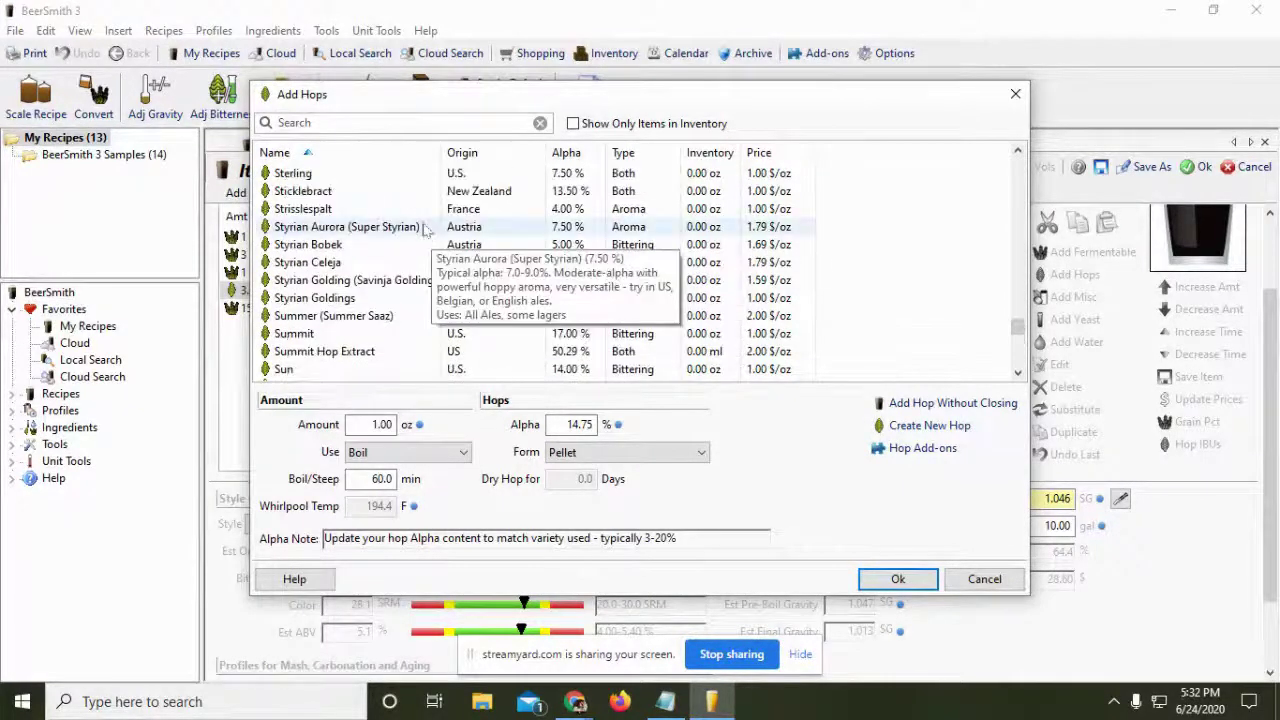
pyautogui.scroll(5, 683, 237)
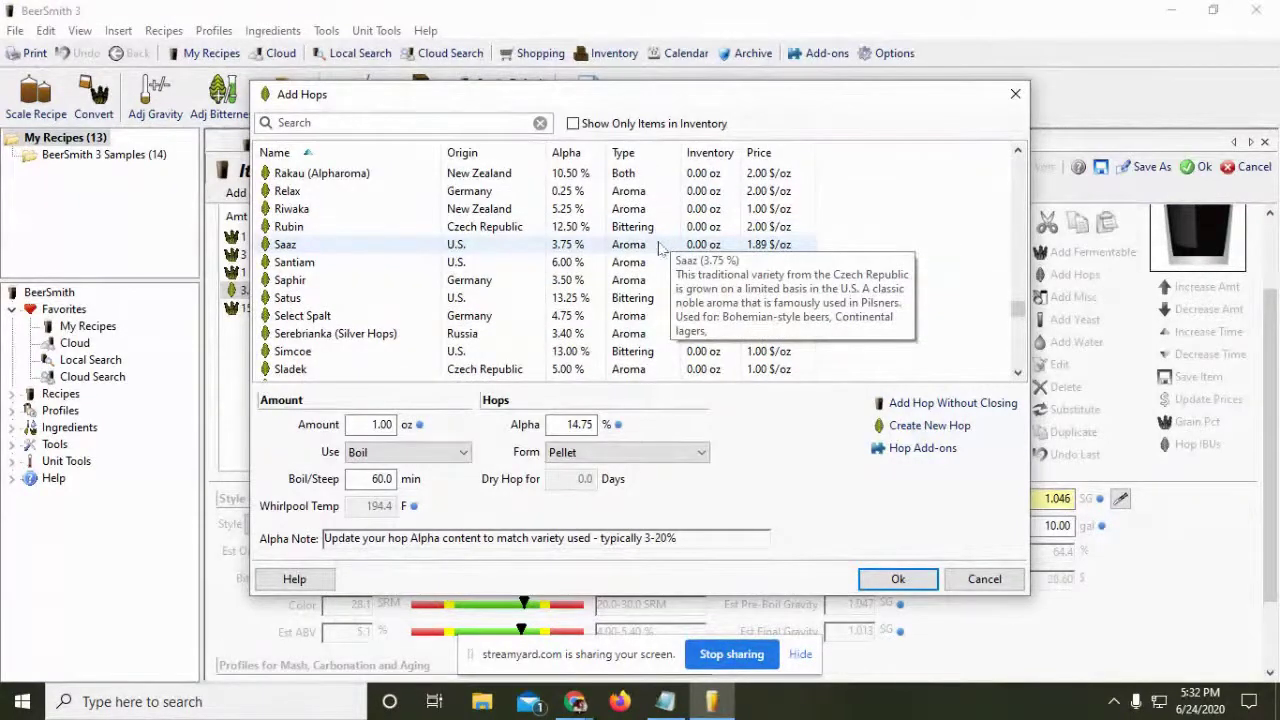
pyautogui.scroll(2, 560, 290)
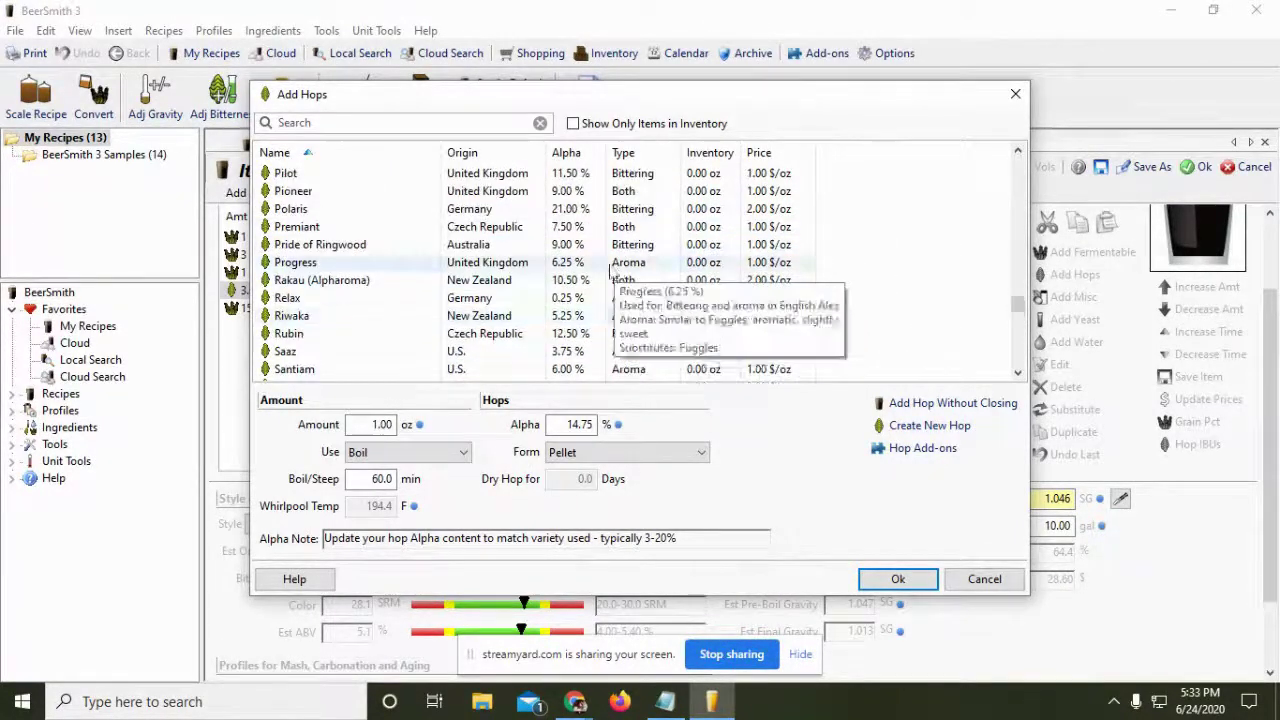
pyautogui.scroll(10, 530, 298)
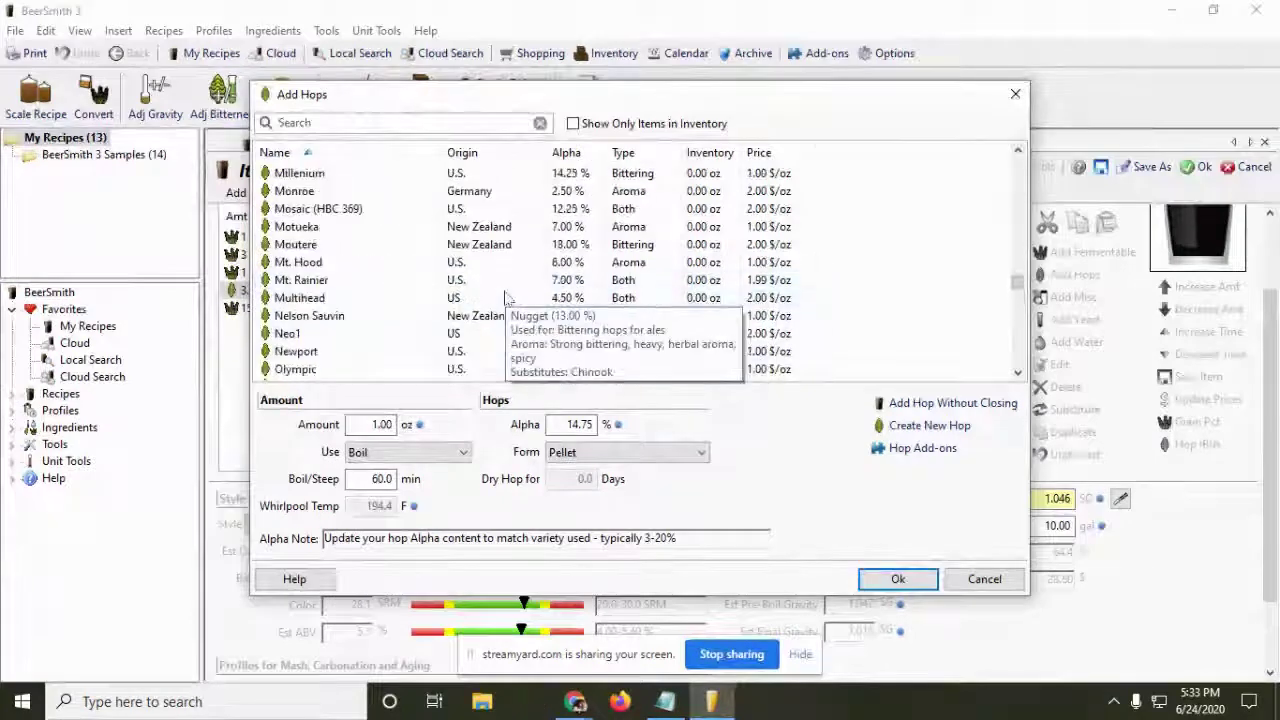
pyautogui.scroll(12, 488, 296)
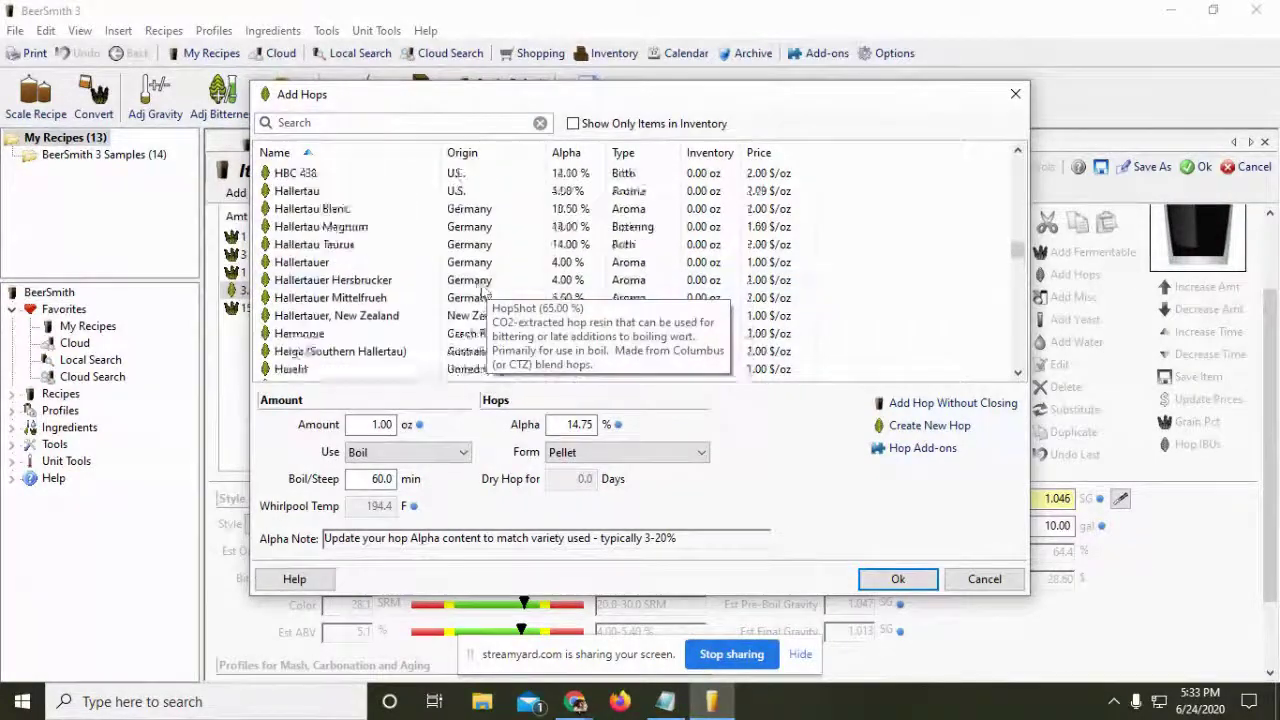
pyautogui.scroll(-10, 478, 297)
pyautogui.scroll(11, 476, 298)
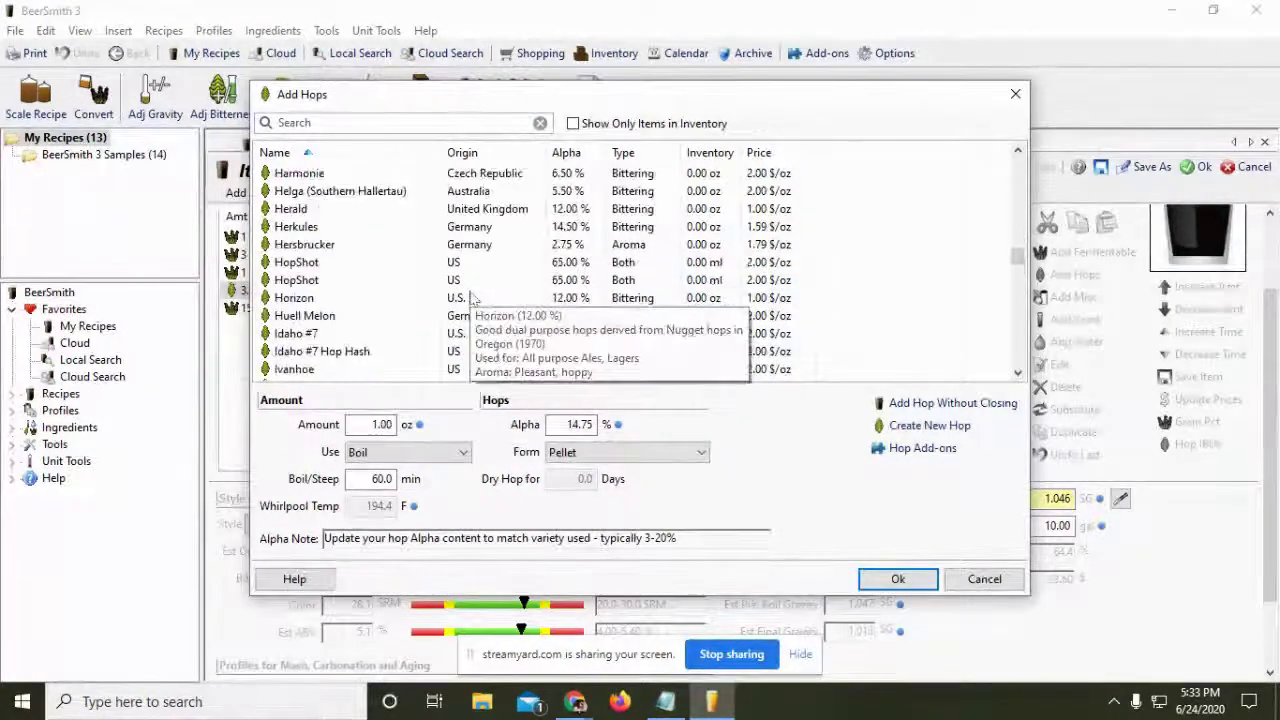
pyautogui.scroll(7, 472, 298)
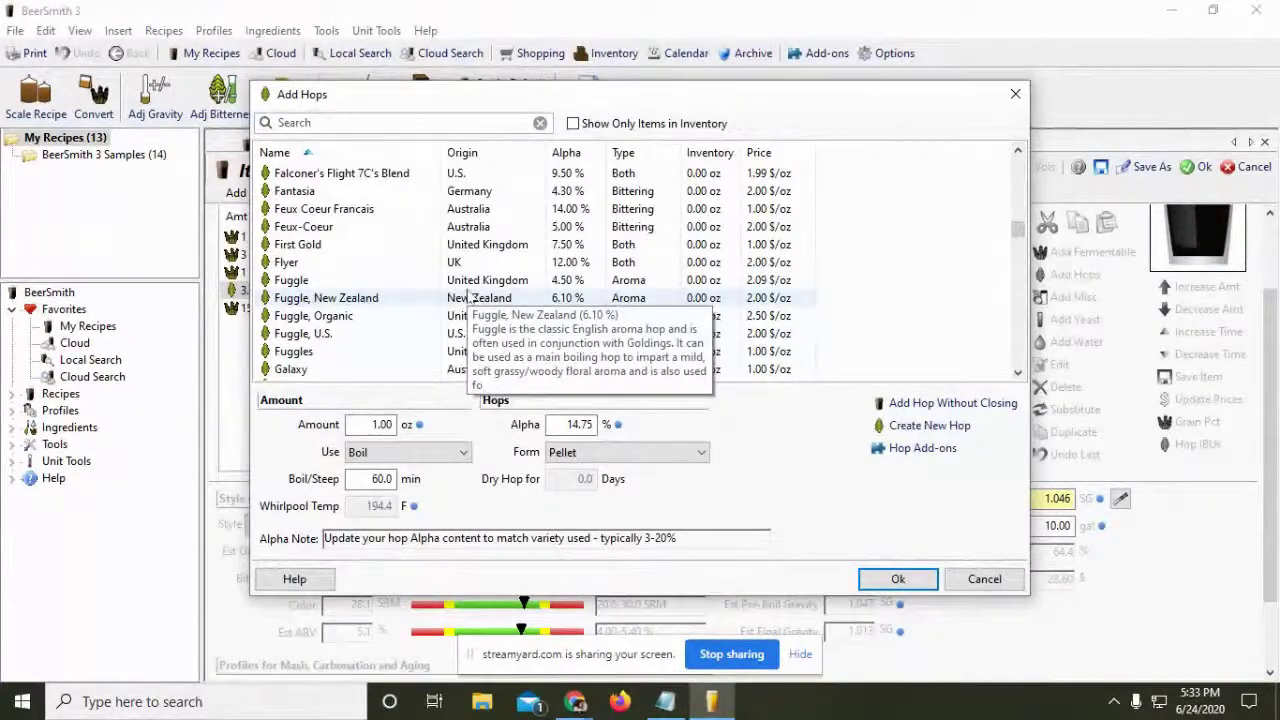
pyautogui.moveTo(337, 341)
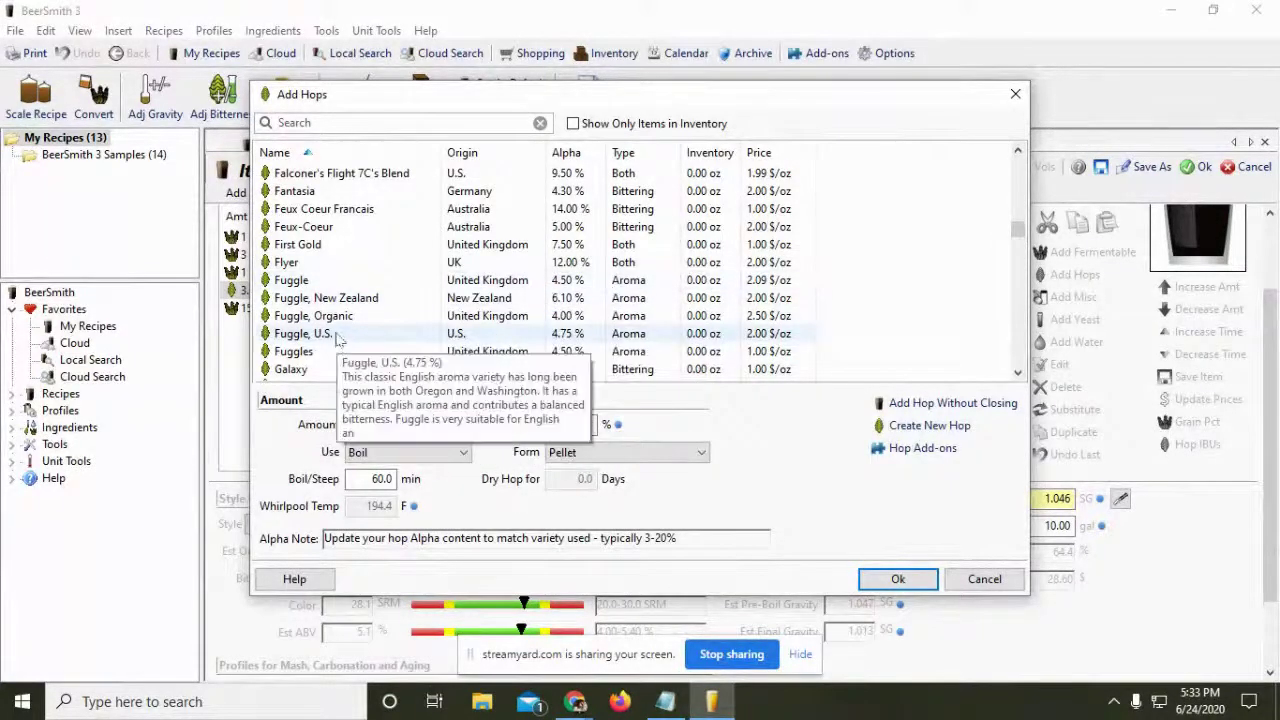
pyautogui.click(462, 281)
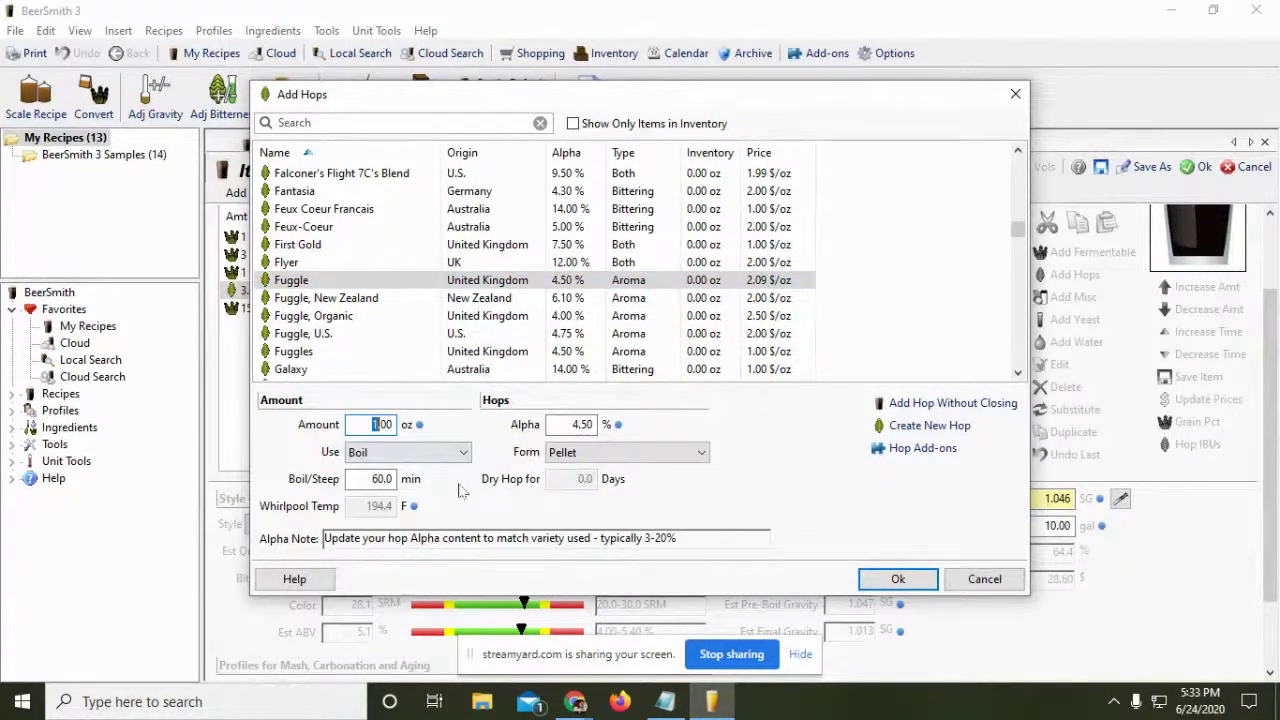
pyautogui.doubleClick(380, 479)
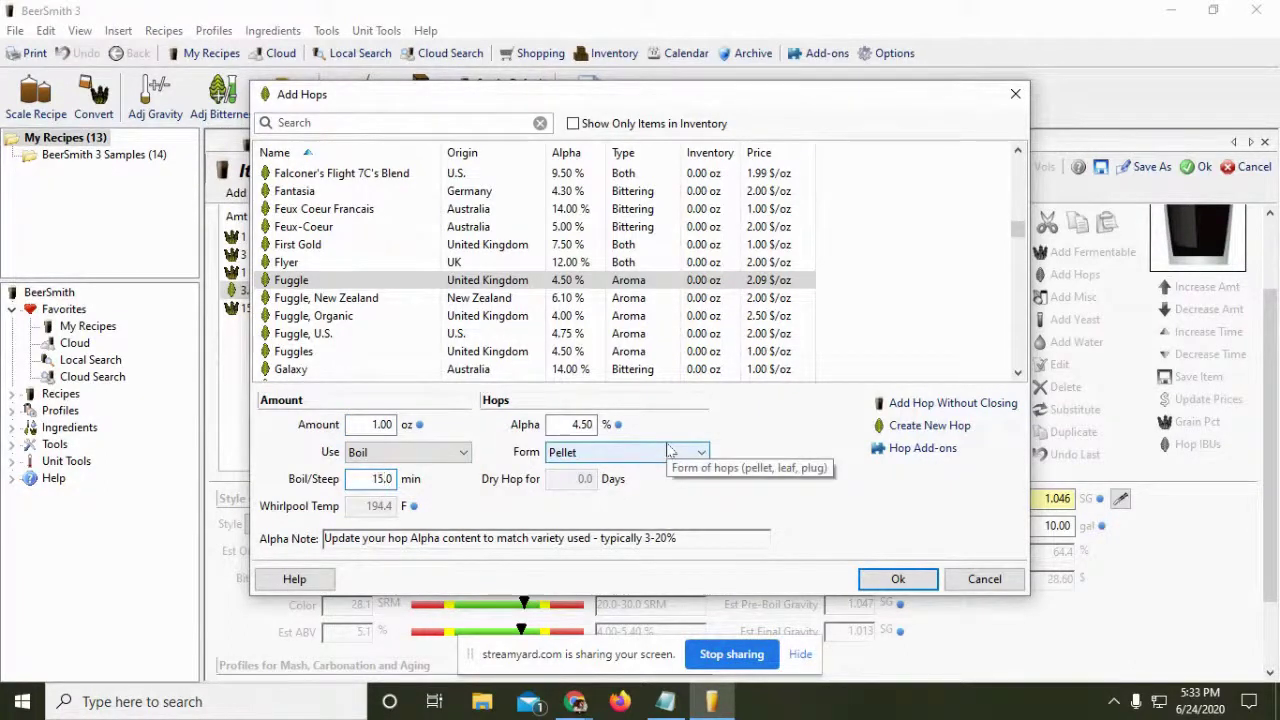
pyautogui.press('Tab')
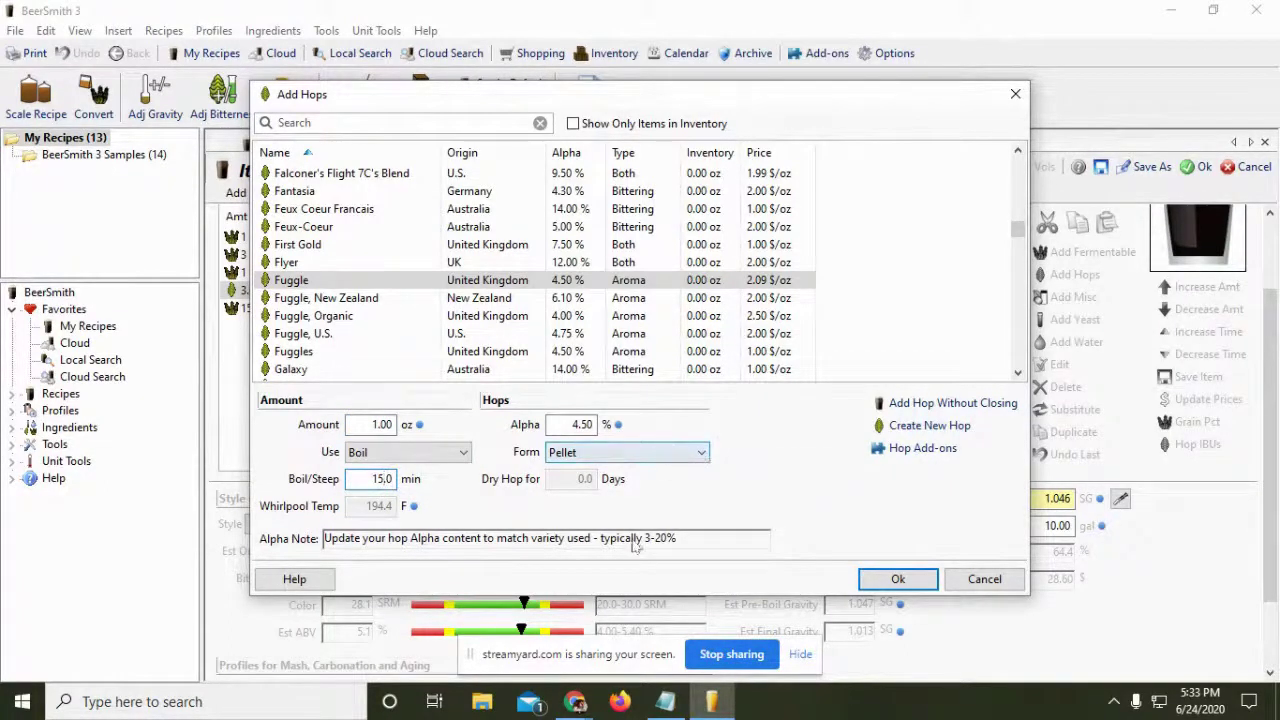
pyautogui.press('Return')
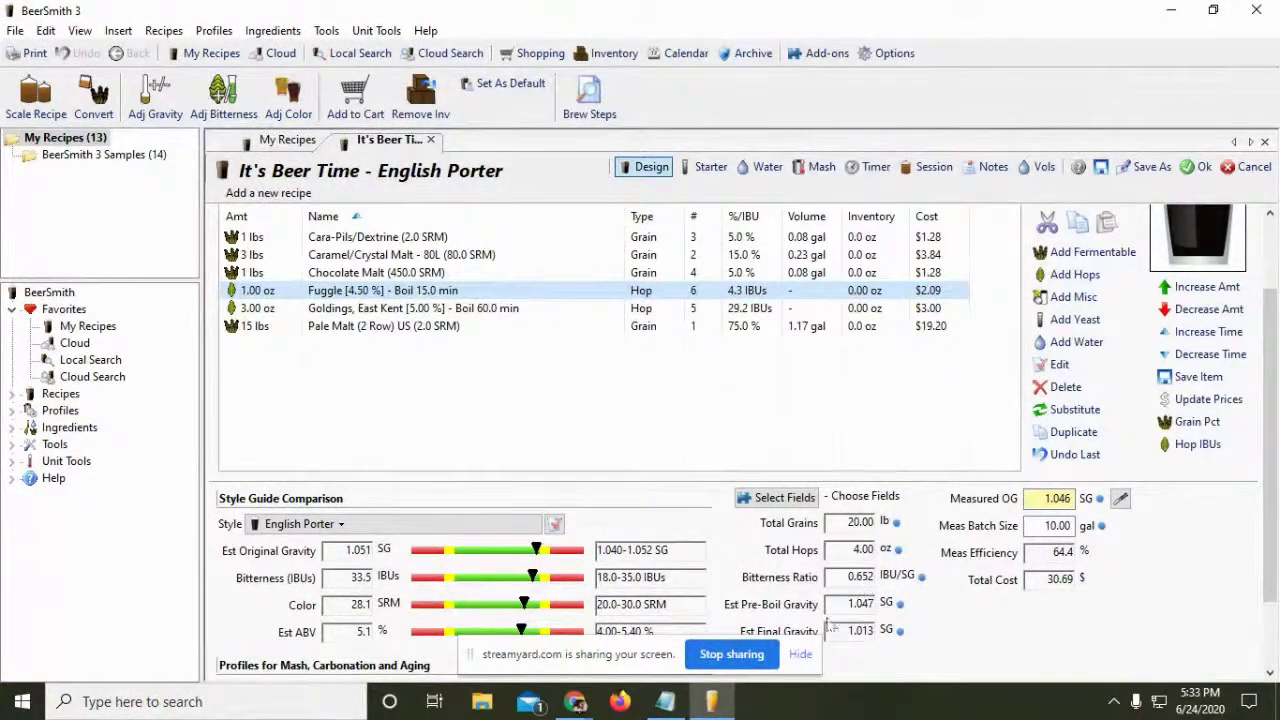
# Reduce the Goldings, East Kent to 2.75 oz and the Fuggle to 0.75 oz
pyautogui.click(316, 310)
pyautogui.click(1216, 316)
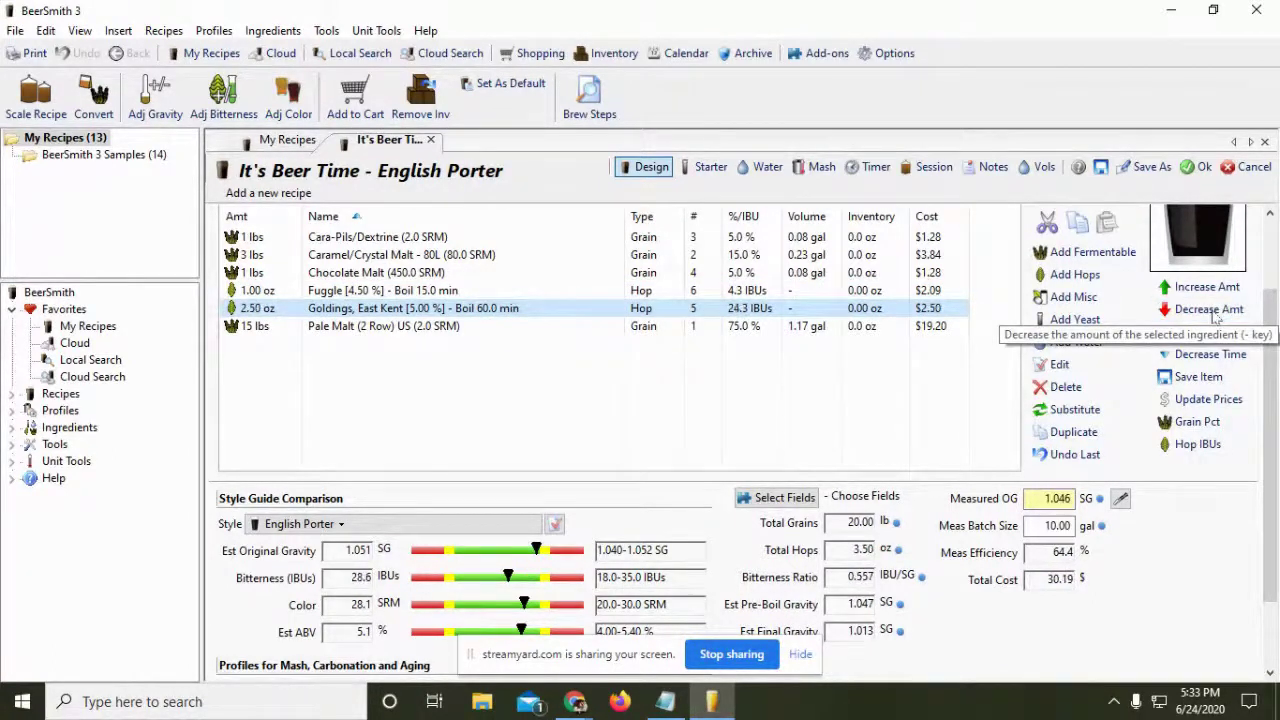
pyautogui.click(1210, 288)
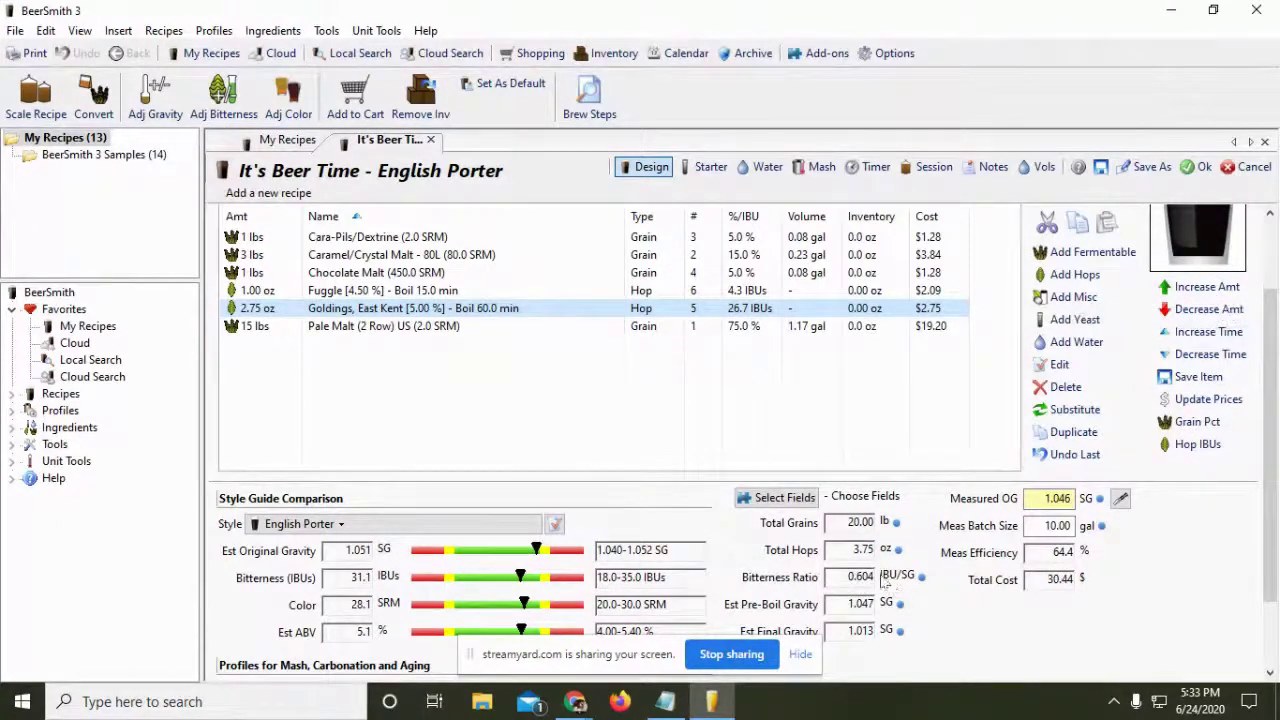
pyautogui.click(270, 291)
pyautogui.click(1214, 310)
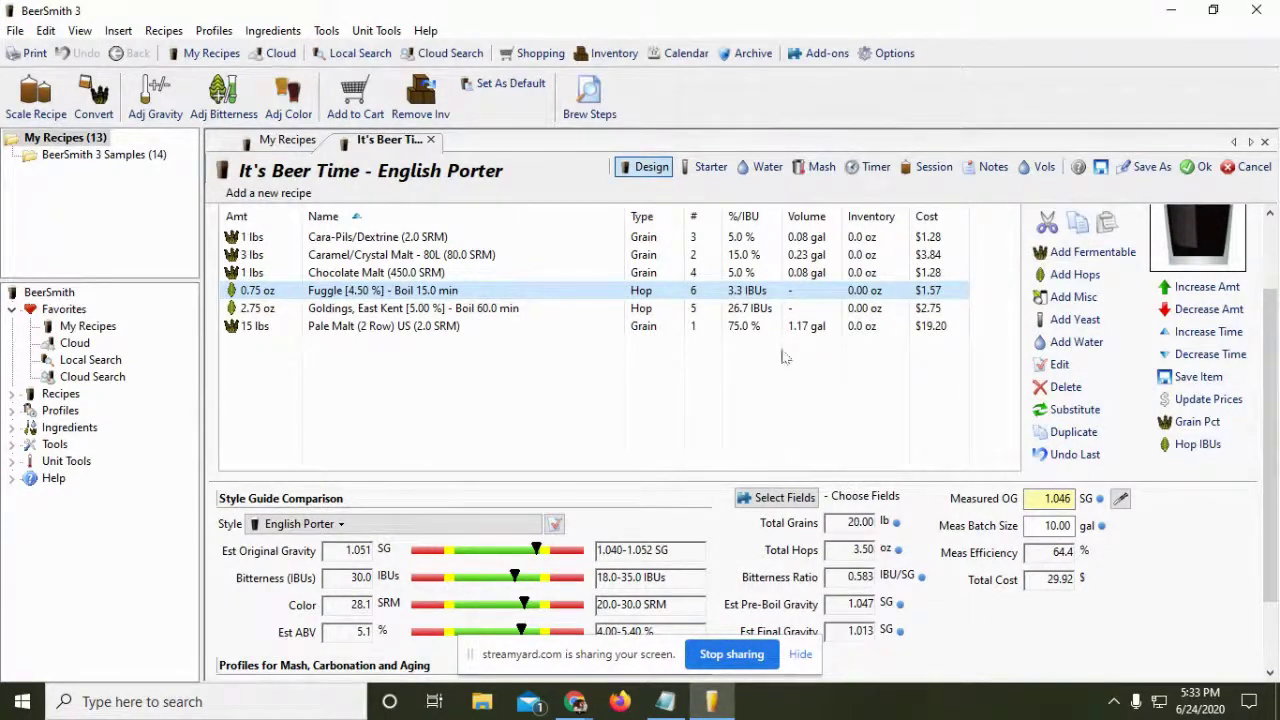
# Add 1 tsp of Irish Moss to the recipe as a boil fining
pyautogui.click(1073, 297)
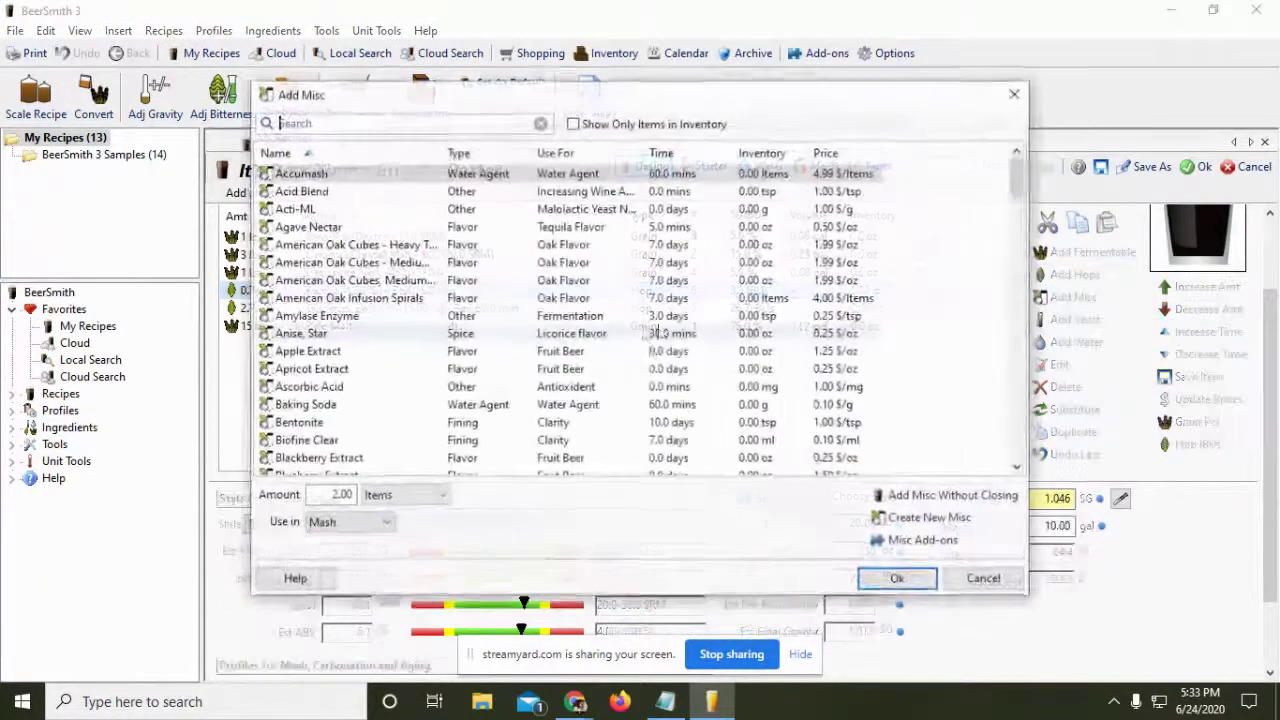
pyautogui.scroll(-10, 519, 335)
pyautogui.scroll(-3, 519, 335)
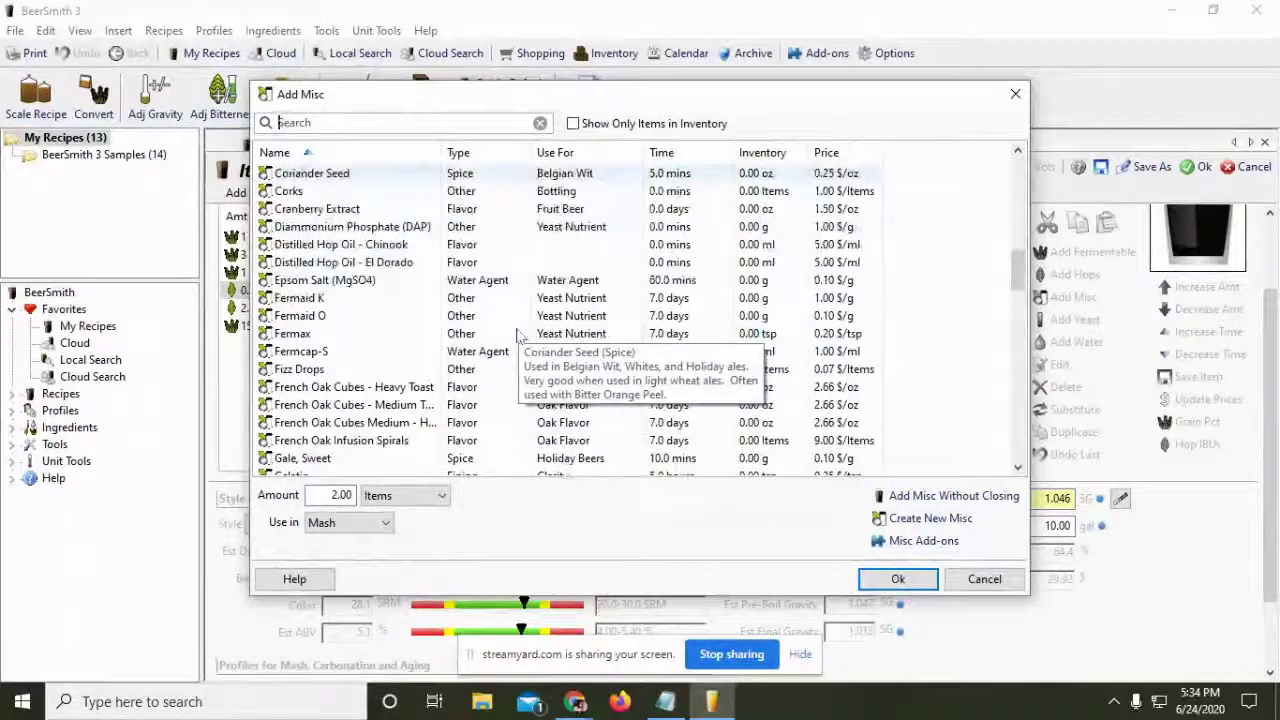
pyautogui.scroll(-3, 483, 340)
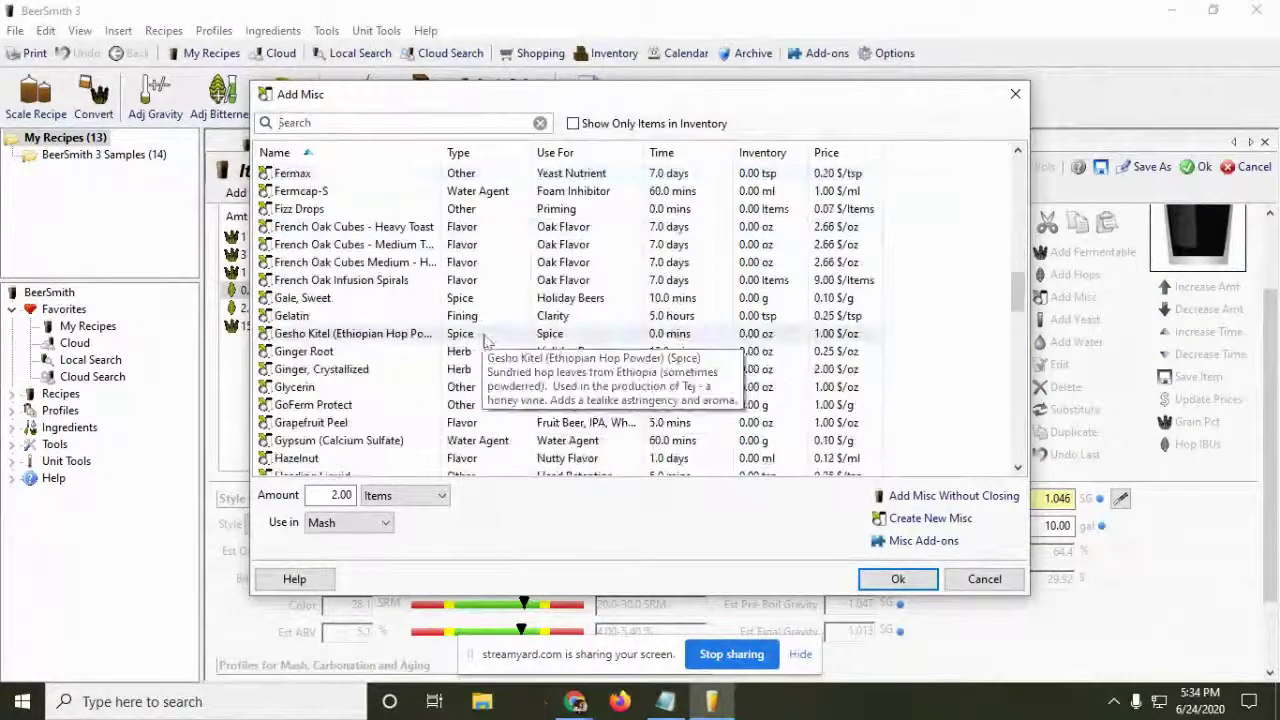
pyautogui.scroll(-2, 487, 341)
pyautogui.click(360, 389)
pyautogui.click(342, 495)
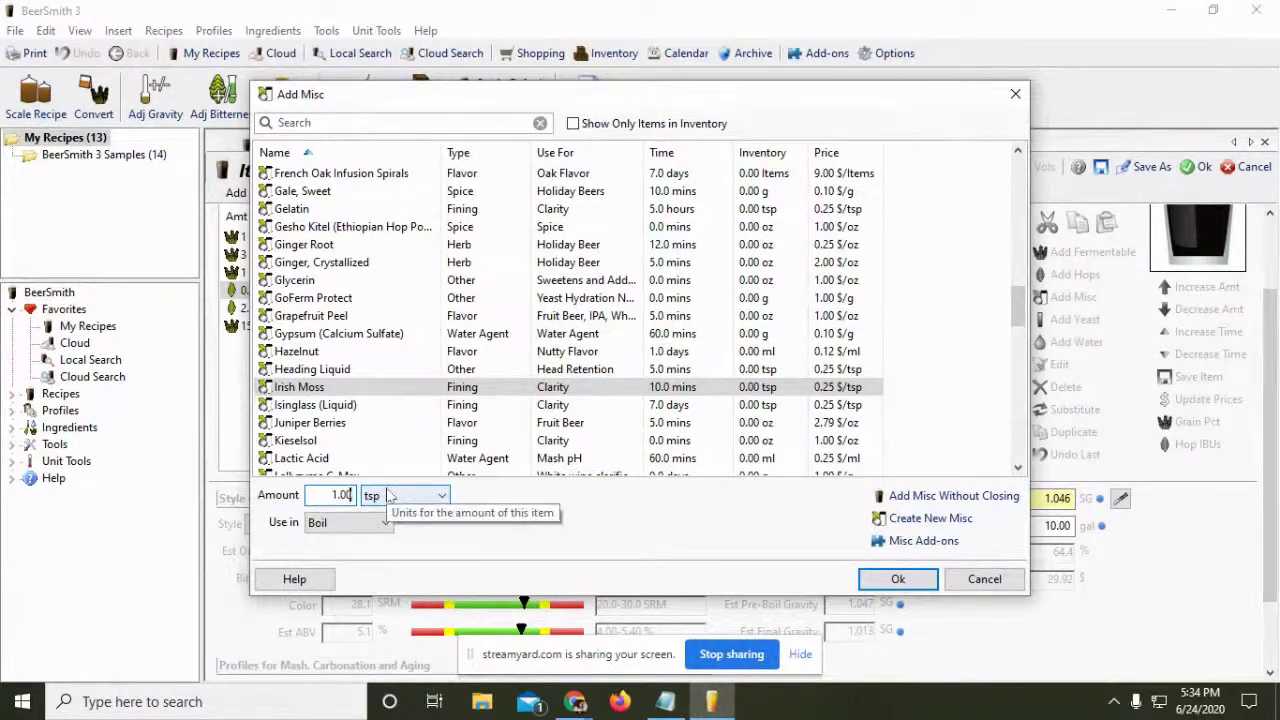
pyautogui.click(905, 582)
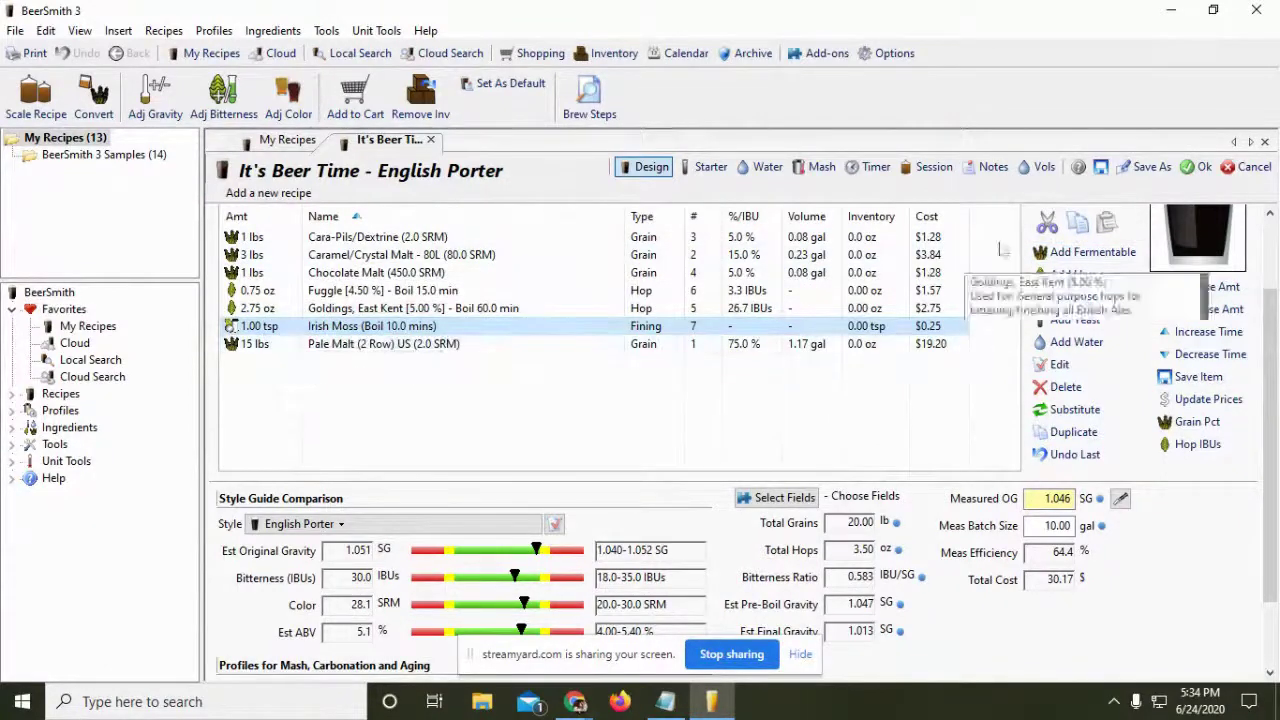
# Add 2 packages of White Labs London Ale yeast (WLP013) to the recipe
pyautogui.click(1074, 319)
pyautogui.scroll(-4, 598, 340)
pyautogui.scroll(-10, 598, 340)
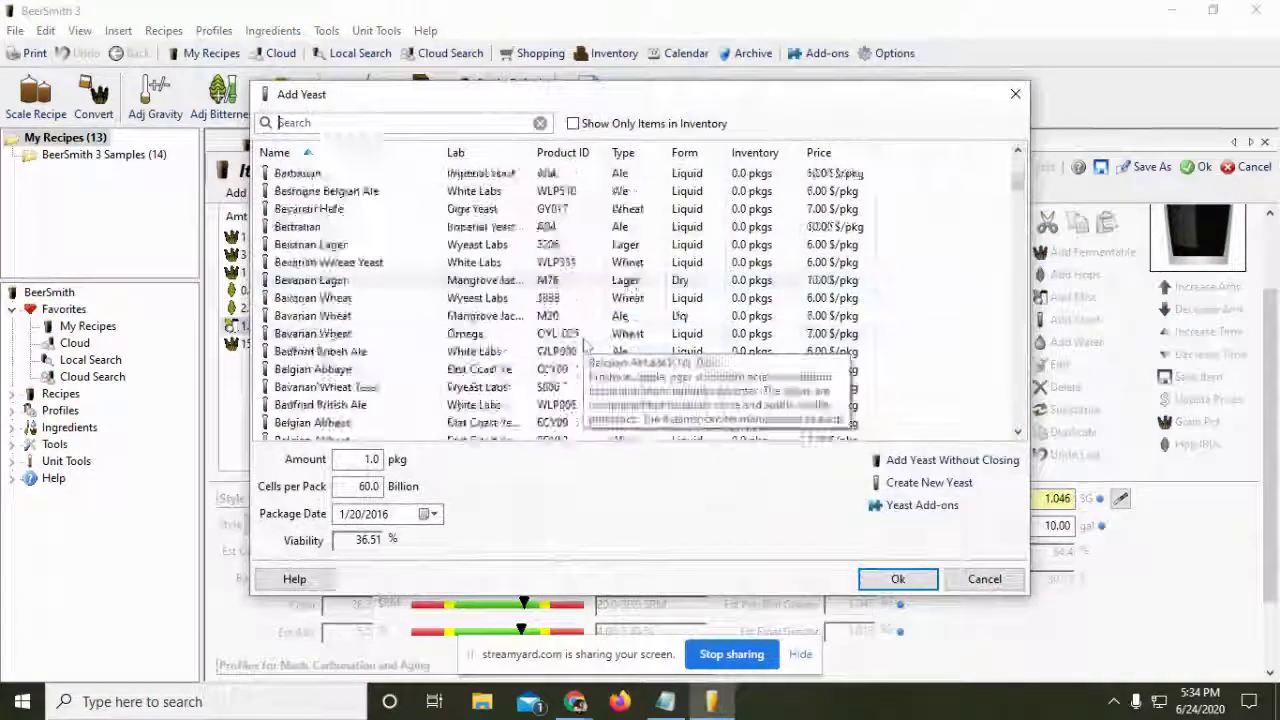
pyautogui.moveTo(1020, 203); pyautogui.dragTo(1018, 326)
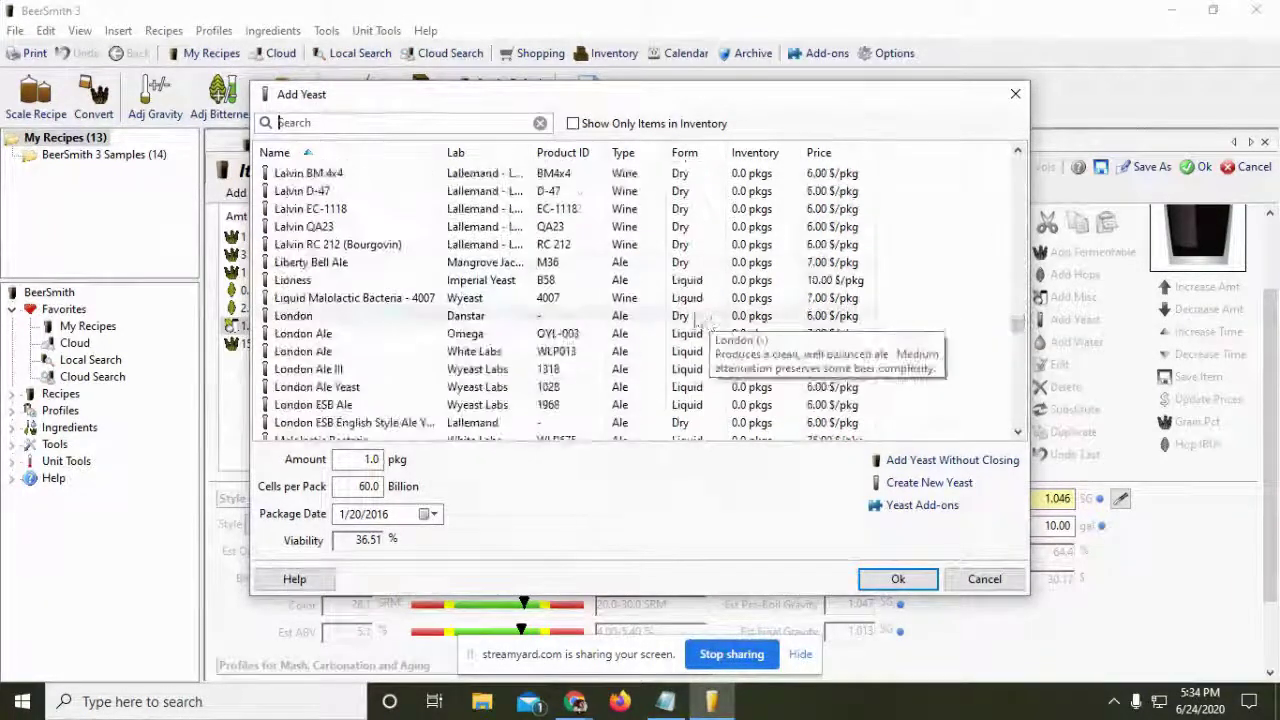
pyautogui.click(365, 352)
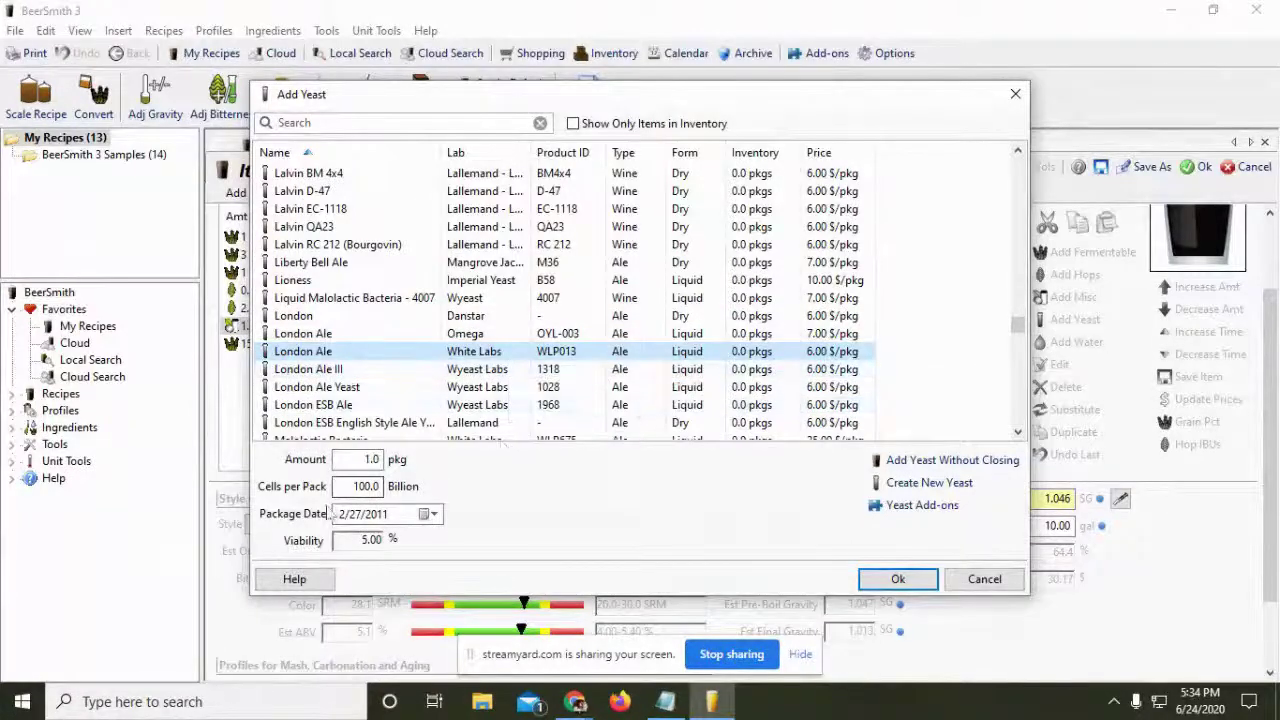
pyautogui.click(360, 458)
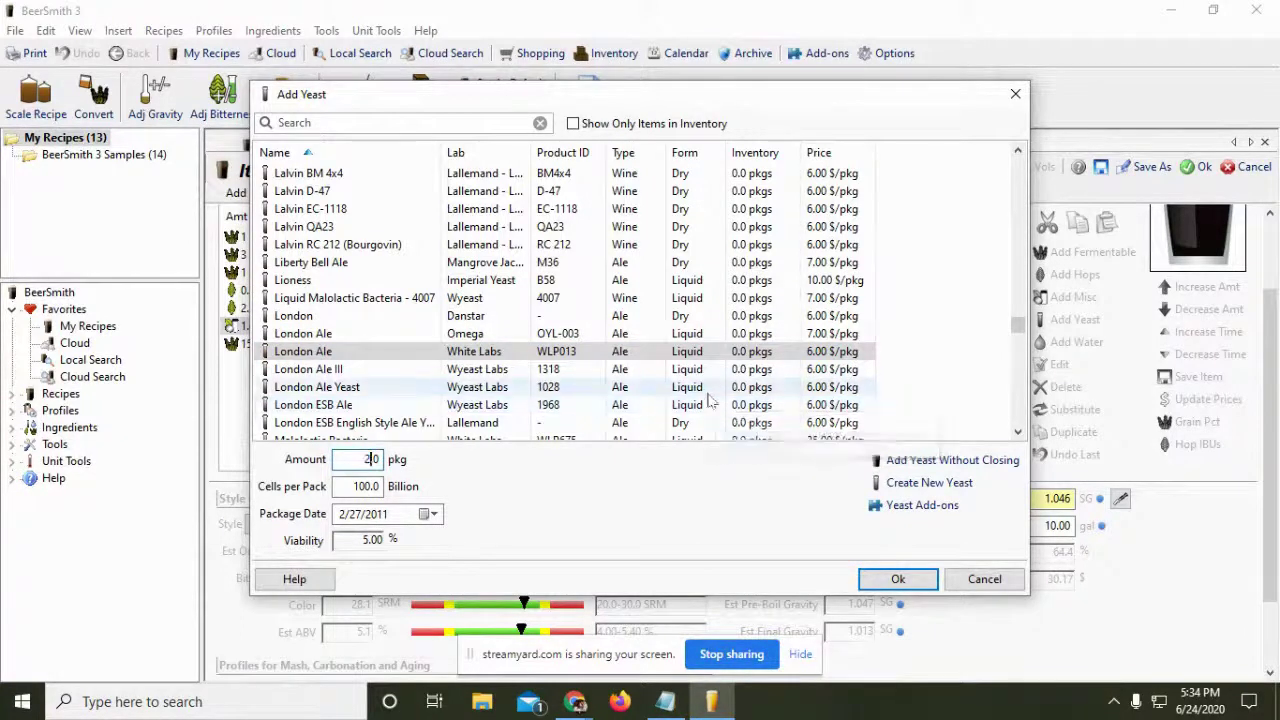
pyautogui.click(898, 579)
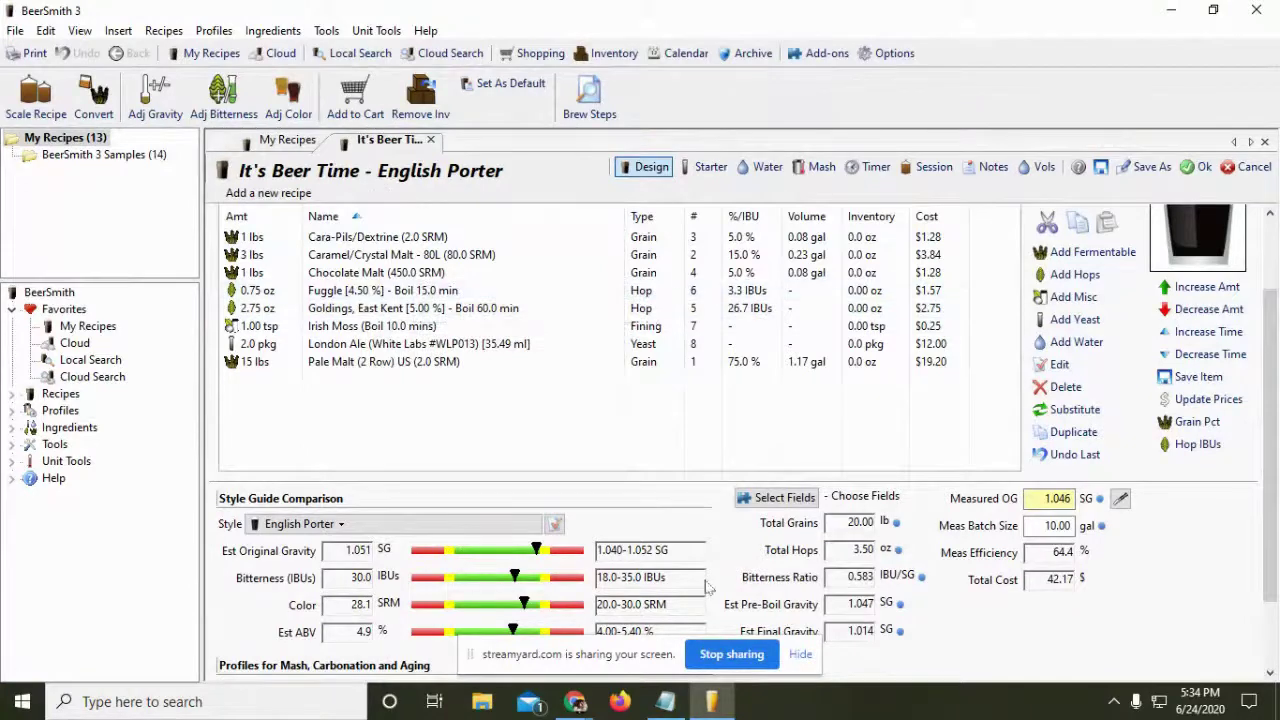
# Check the style guide comparison and increase the Pale Malt (2 Row) US to 15 lbs 4 oz
pyautogui.scroll(-1, 706, 588)
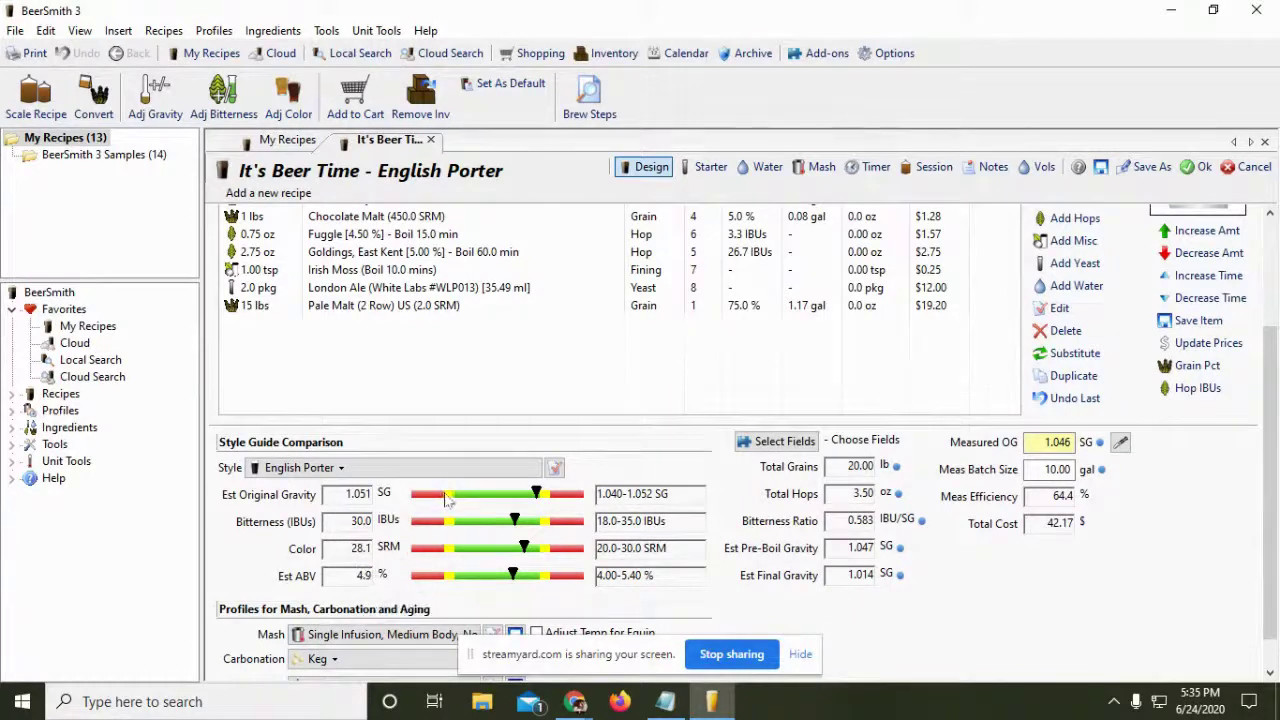
pyautogui.scroll(2, 370, 320)
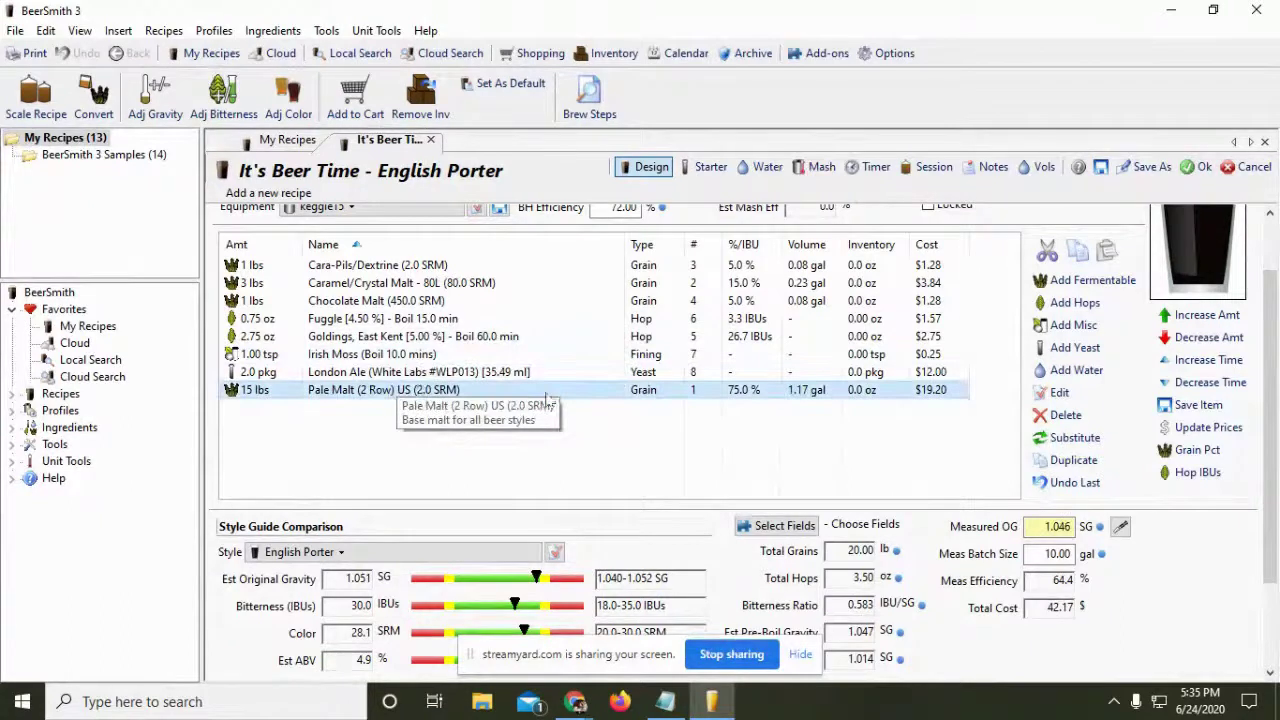
pyautogui.click(1188, 316)
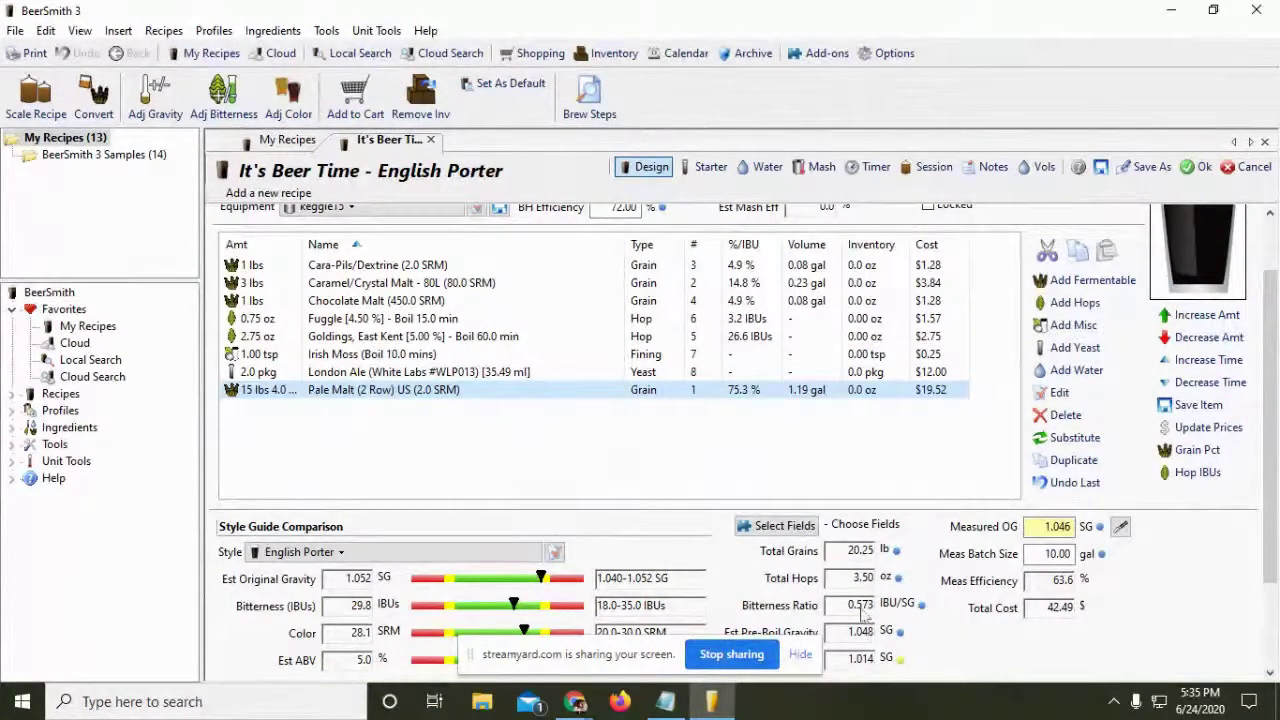
# Try the Fuggle addition at 1 oz and return it to 0.75 oz
pyautogui.click(262, 318)
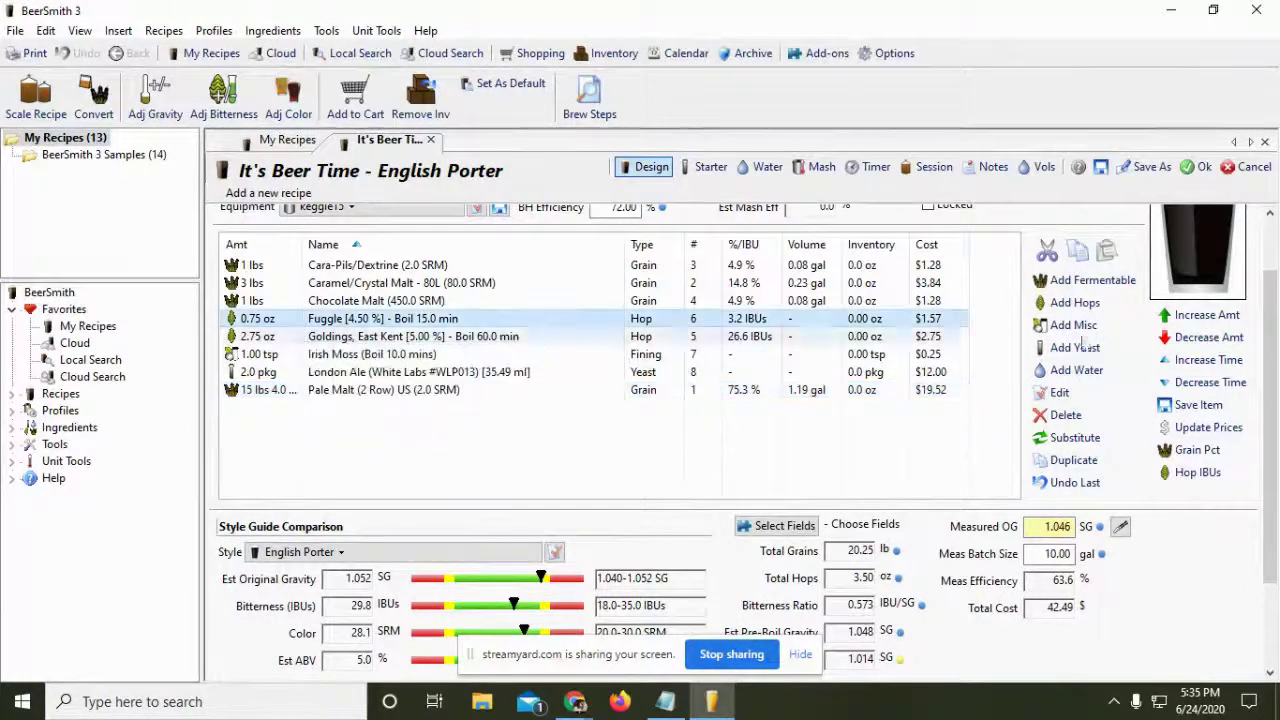
pyautogui.click(1218, 316)
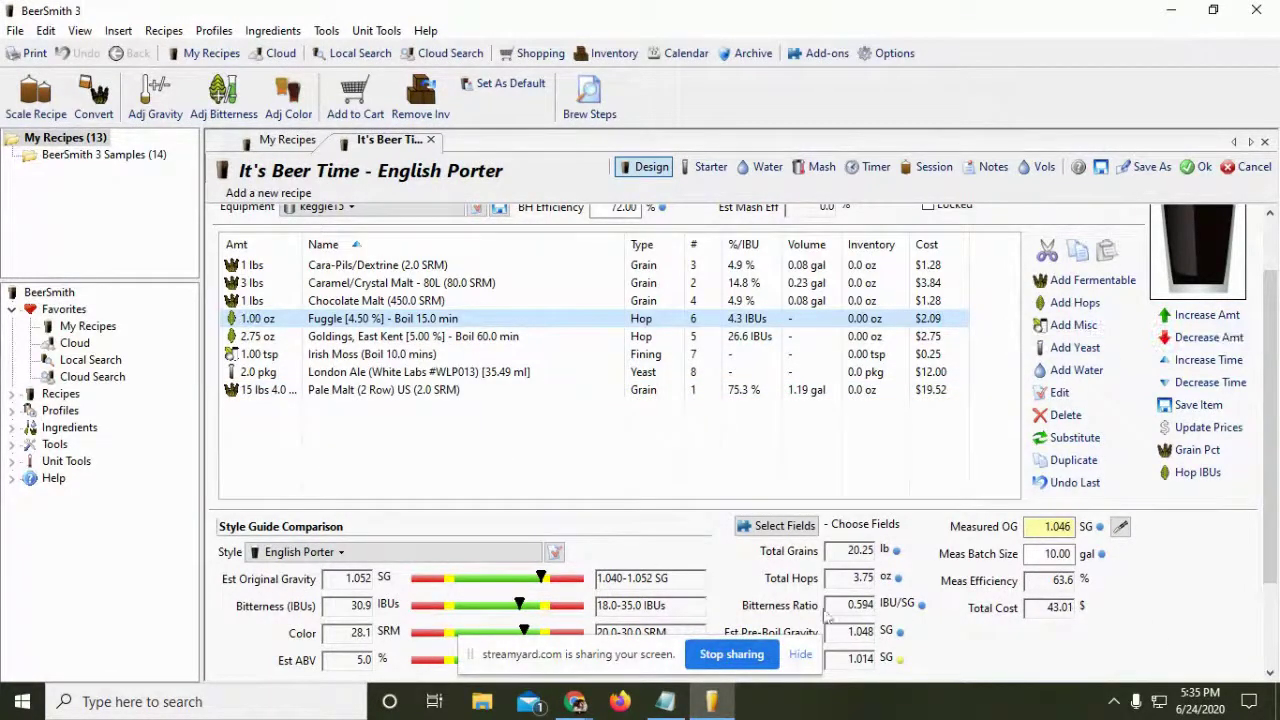
pyautogui.click(1209, 337)
# Rebalance the hops by lowering the Goldings, East Kent to 2.5 oz and raising the Fuggle to 1.5 oz
pyautogui.click(351, 341)
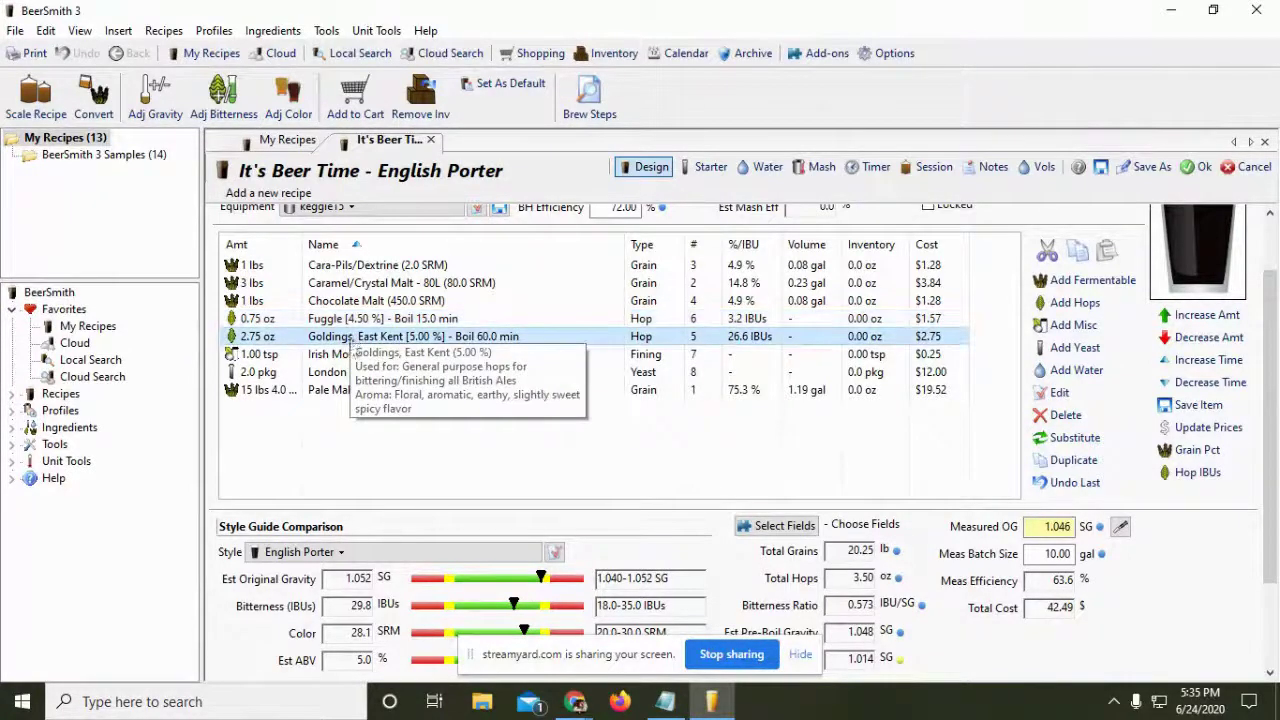
pyautogui.click(1186, 342)
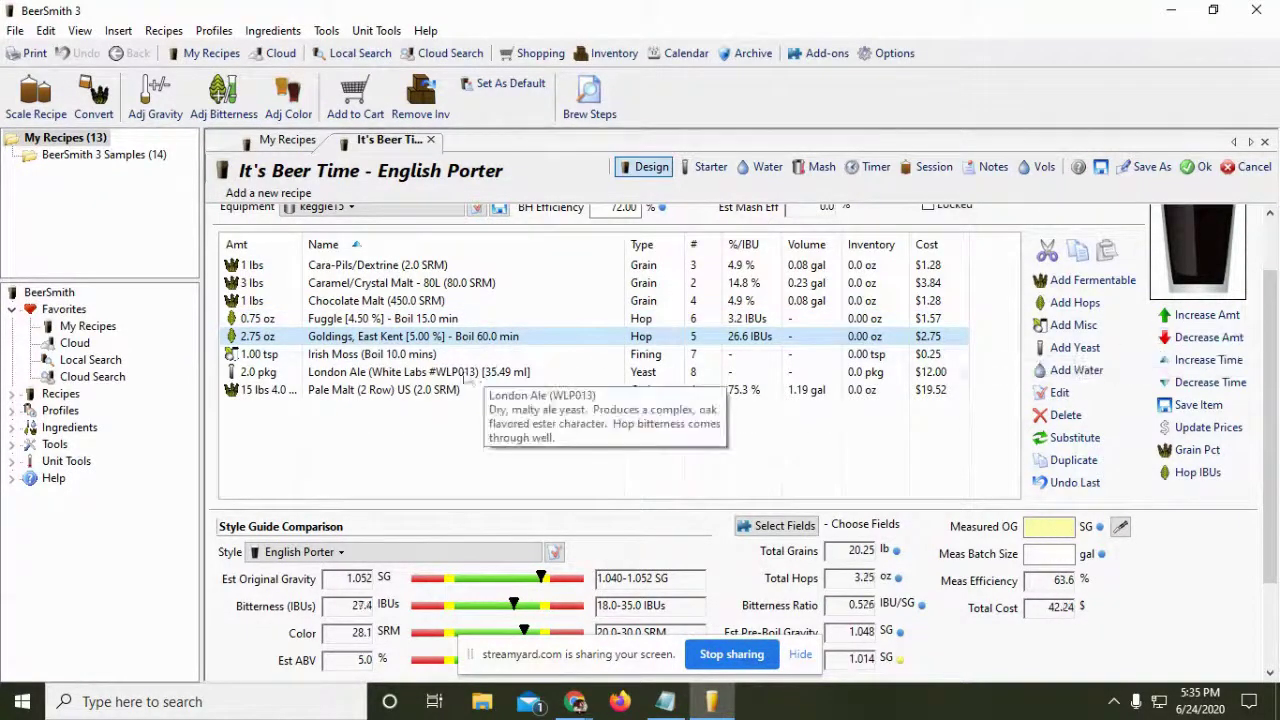
pyautogui.click(455, 318)
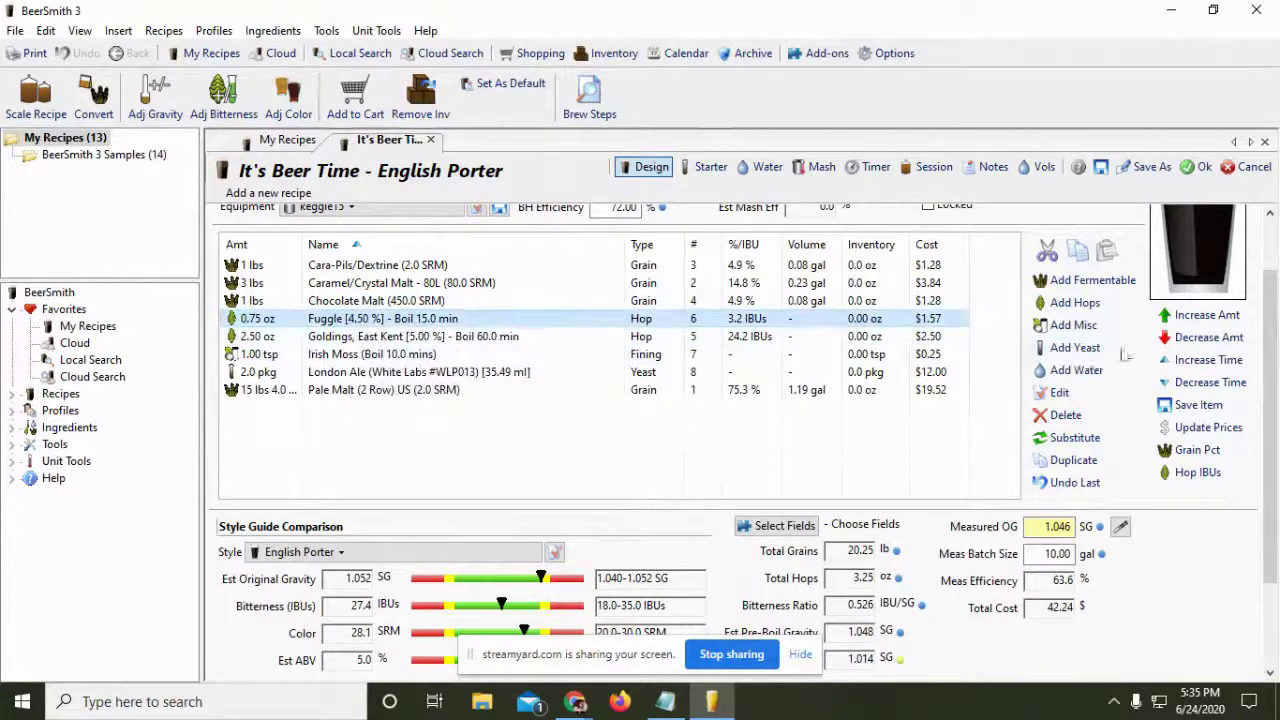
pyautogui.click(1200, 315)
pyautogui.click(1172, 324)
pyautogui.click(1172, 324)
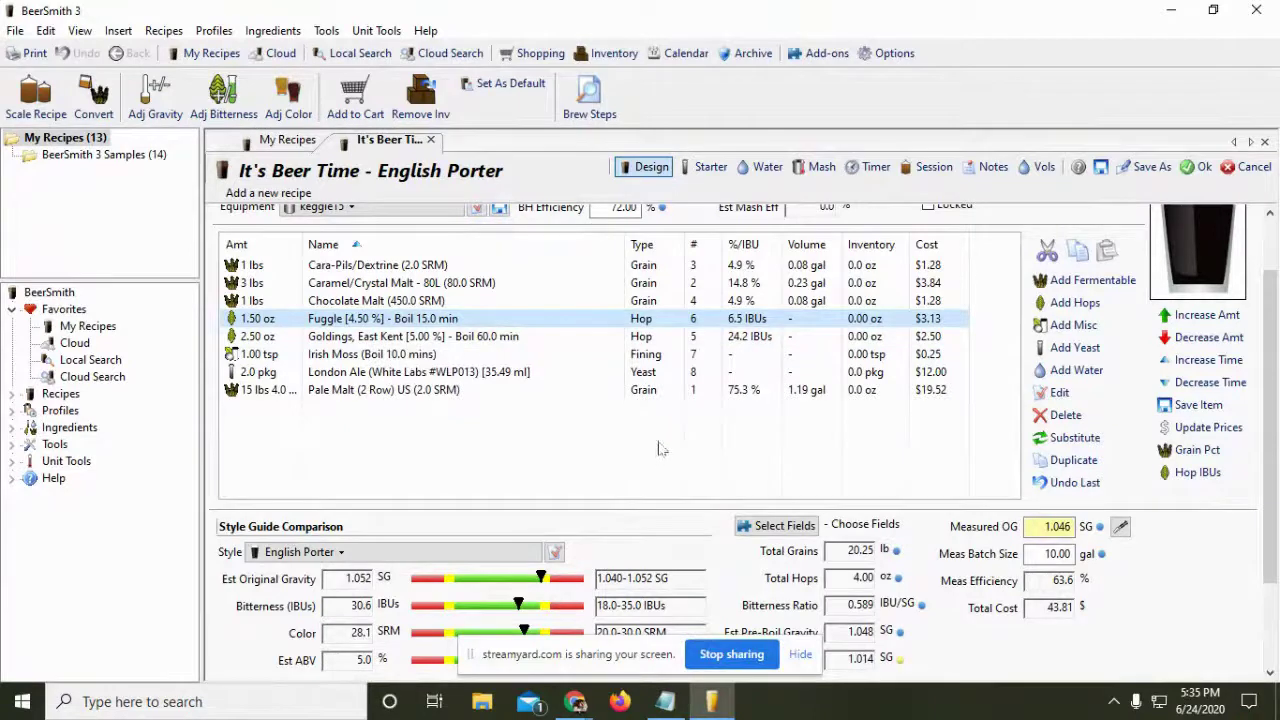
# Review the style guide comparison, save the finished English Porter recipe and close the program
pyautogui.scroll(-3, 797, 500)
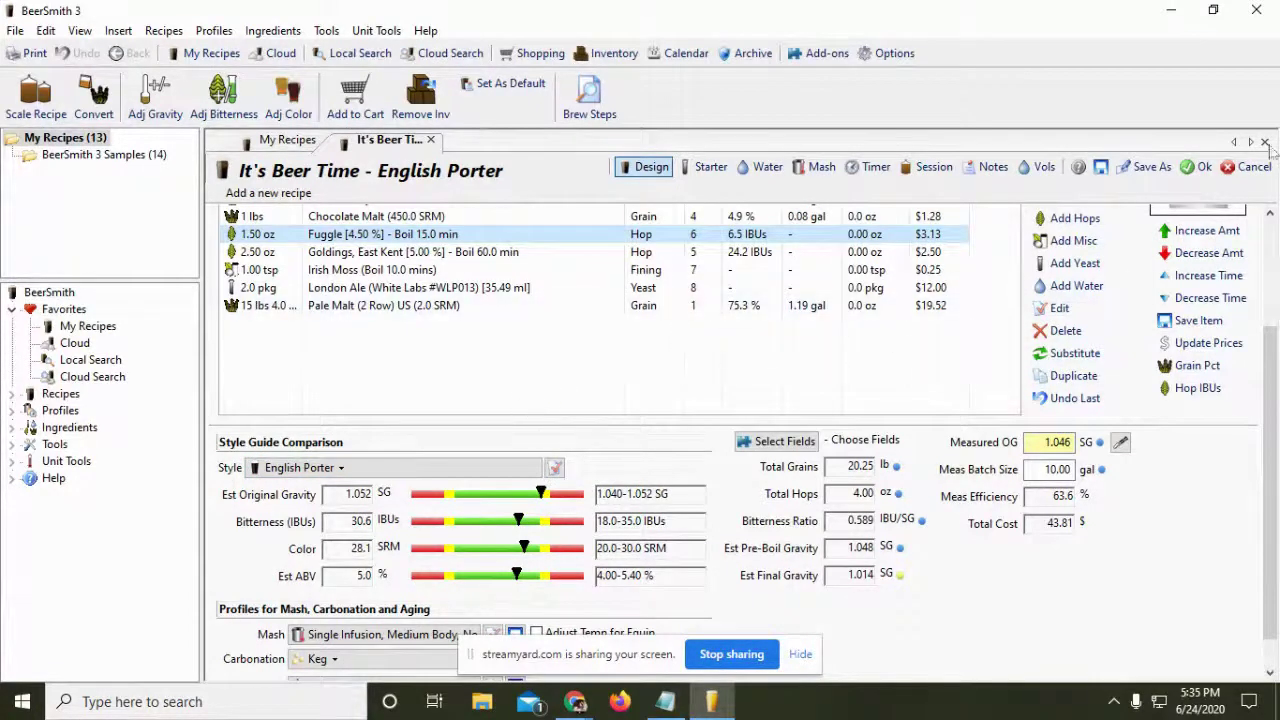
pyautogui.click(1197, 168)
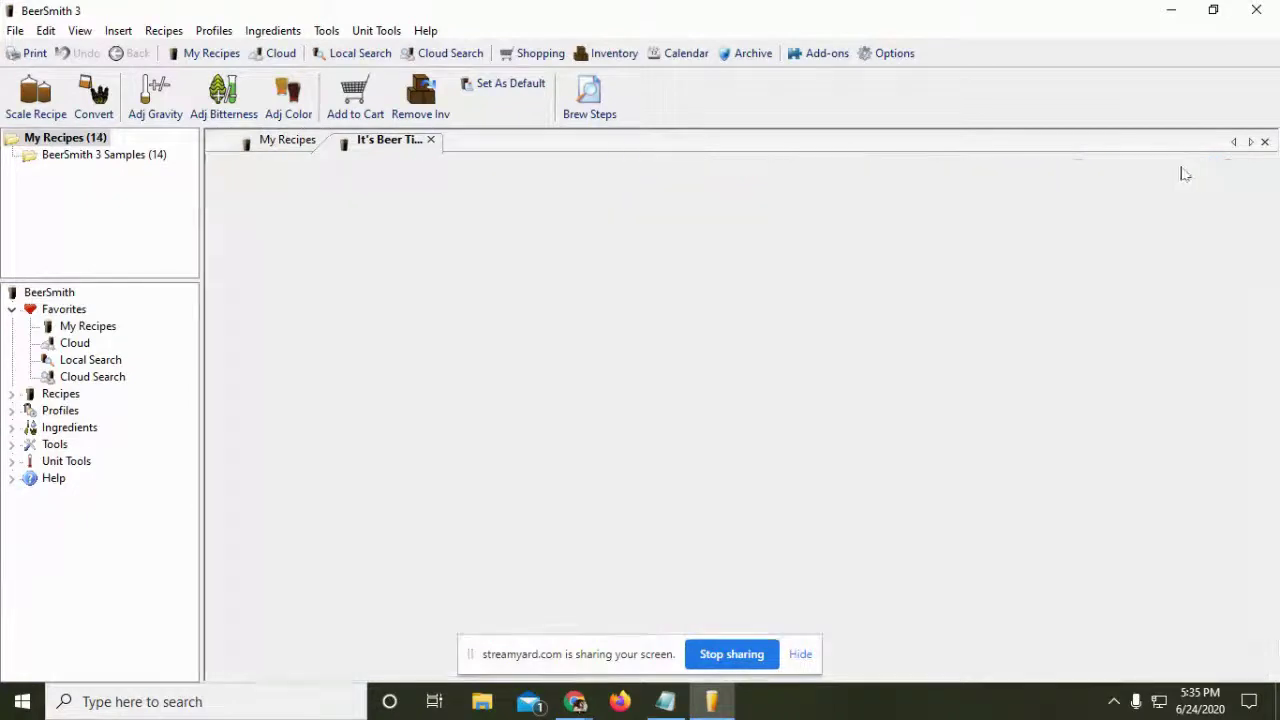
pyautogui.click(1256, 10)
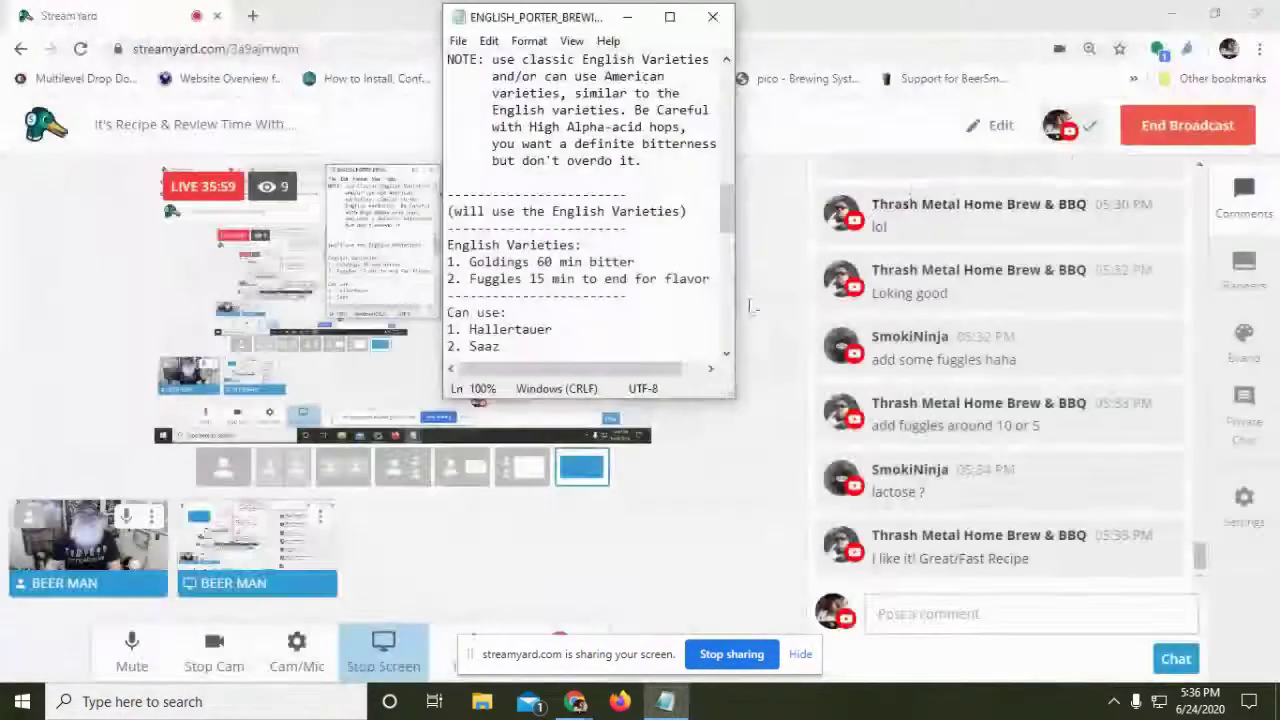
pyautogui.click(657, 537)
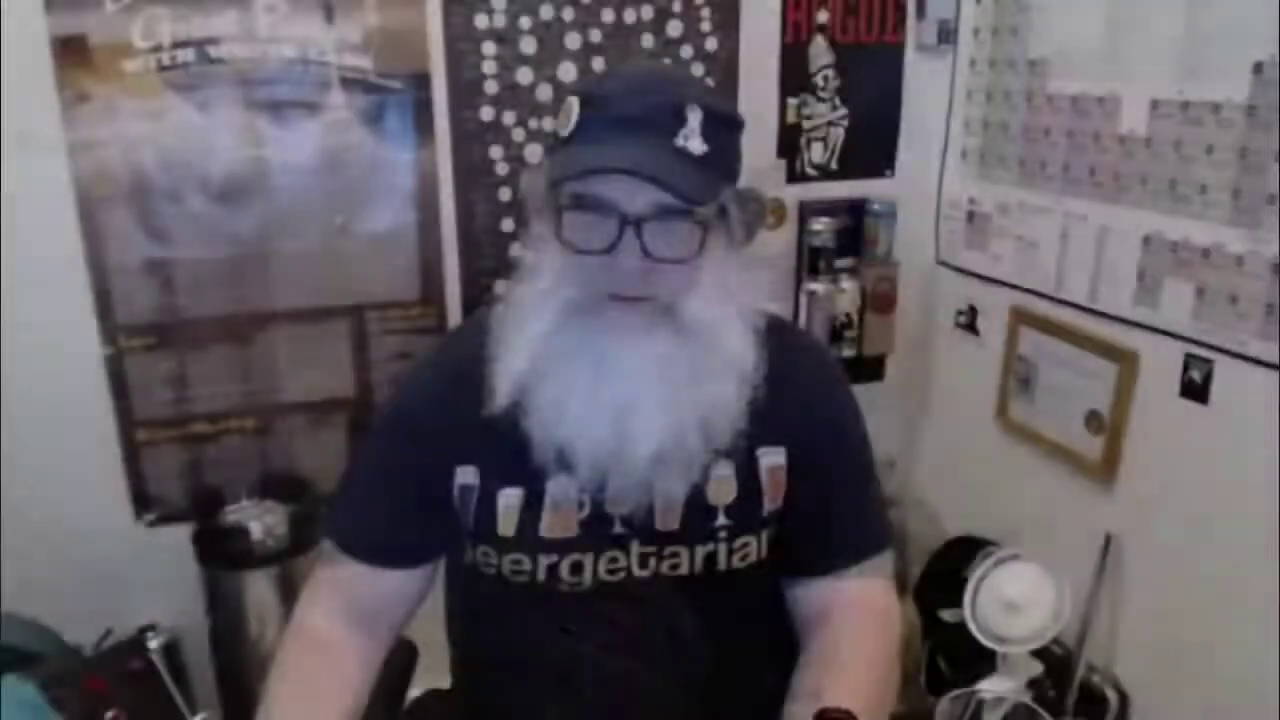